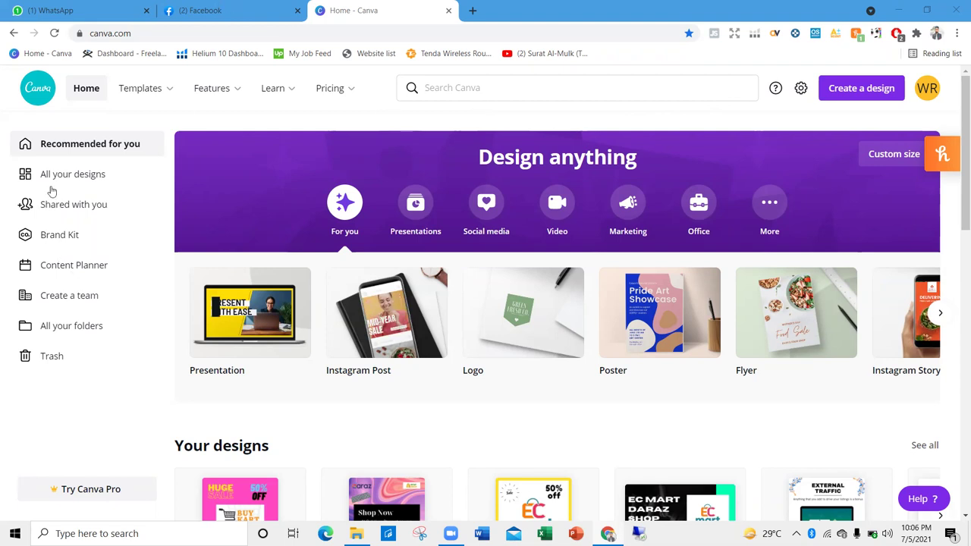
# Step: Switch to Facebook and look through the OptimizeTraders page, examining its cover, posts, insights, setup progress and About section
pyautogui.hotkey('ctrl', 'shift', 'Tab')
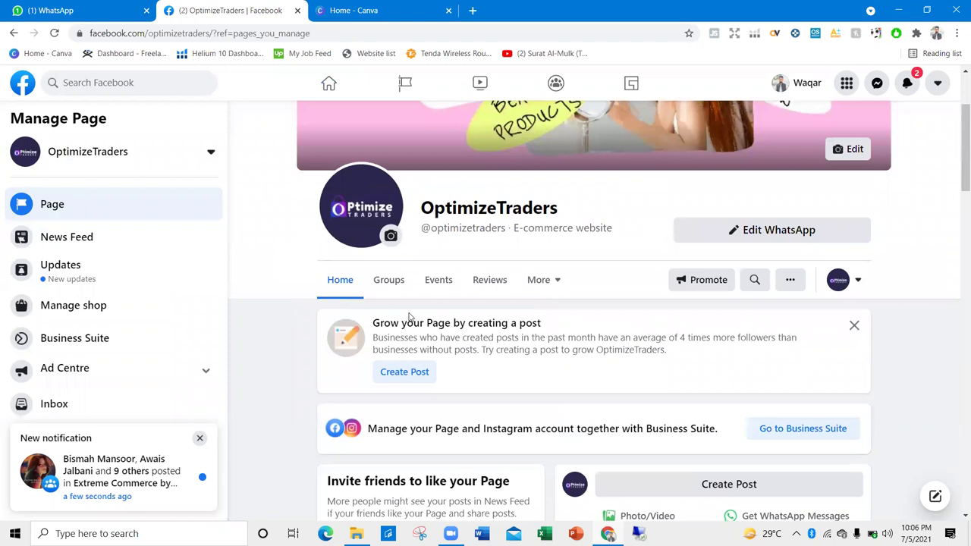
pyautogui.scroll(-5, 409, 316)
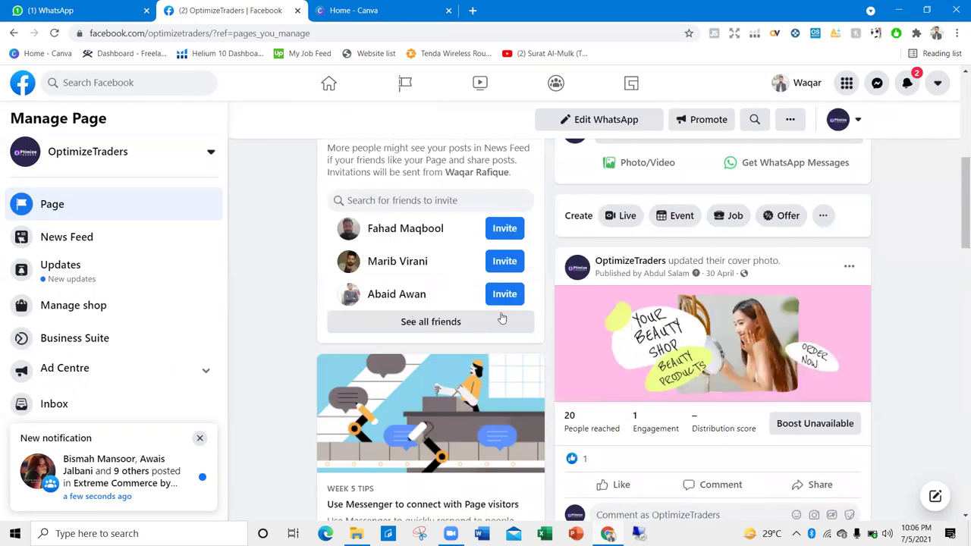
pyautogui.scroll(-5, 291, 306)
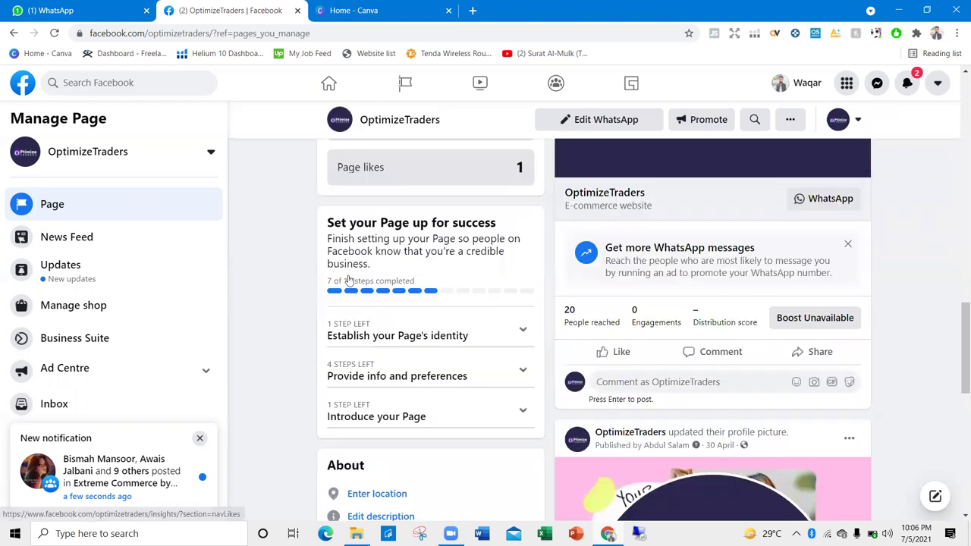
pyautogui.scroll(-4, 288, 294)
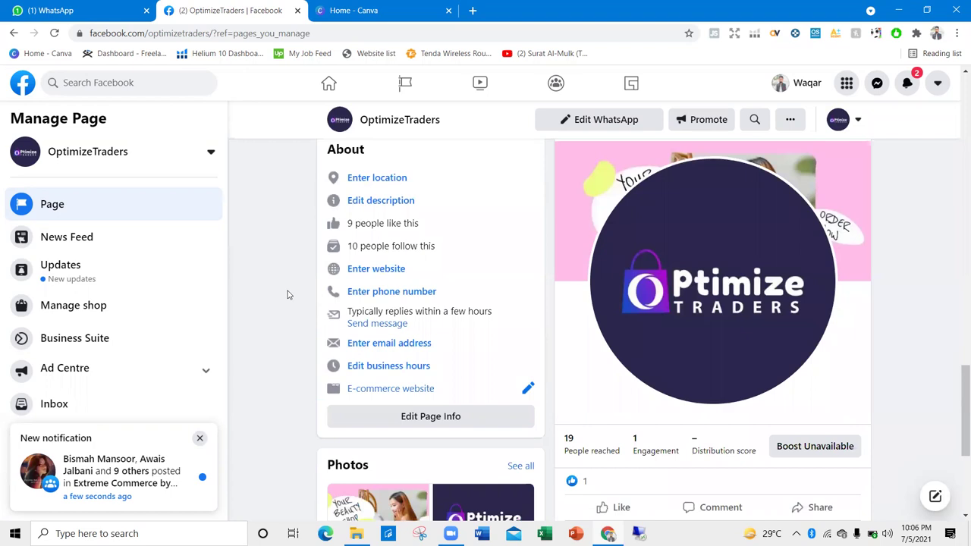
pyautogui.scroll(5, 287, 295)
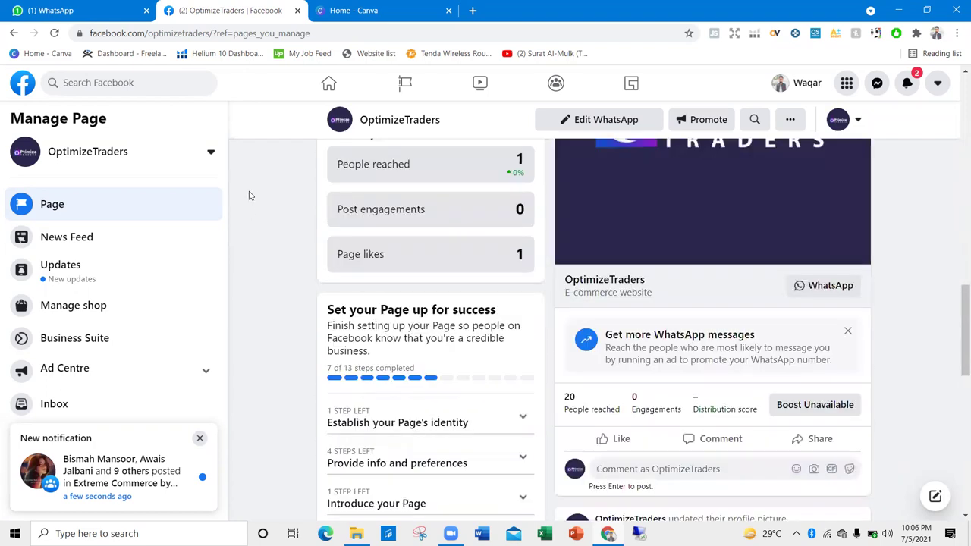
pyautogui.scroll(10, 246, 205)
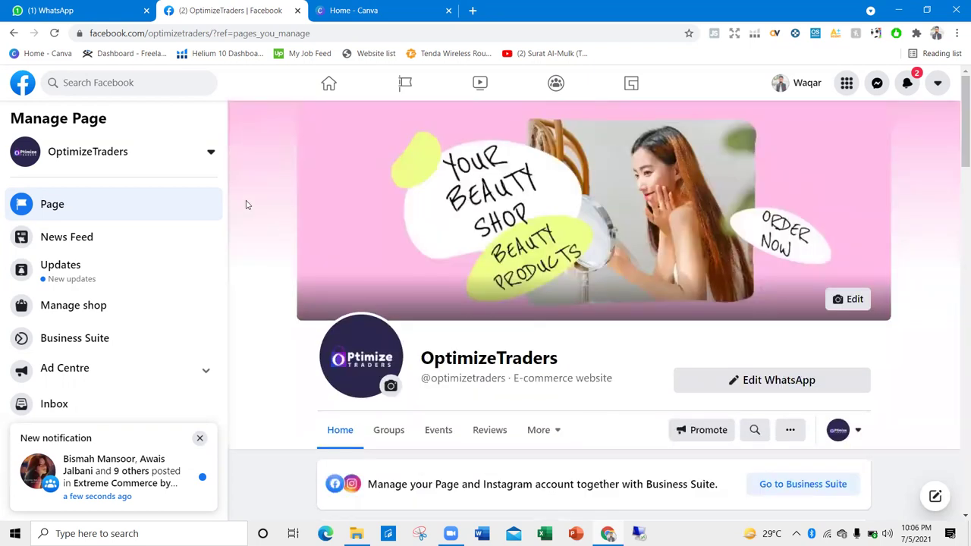
pyautogui.scroll(-2, 264, 223)
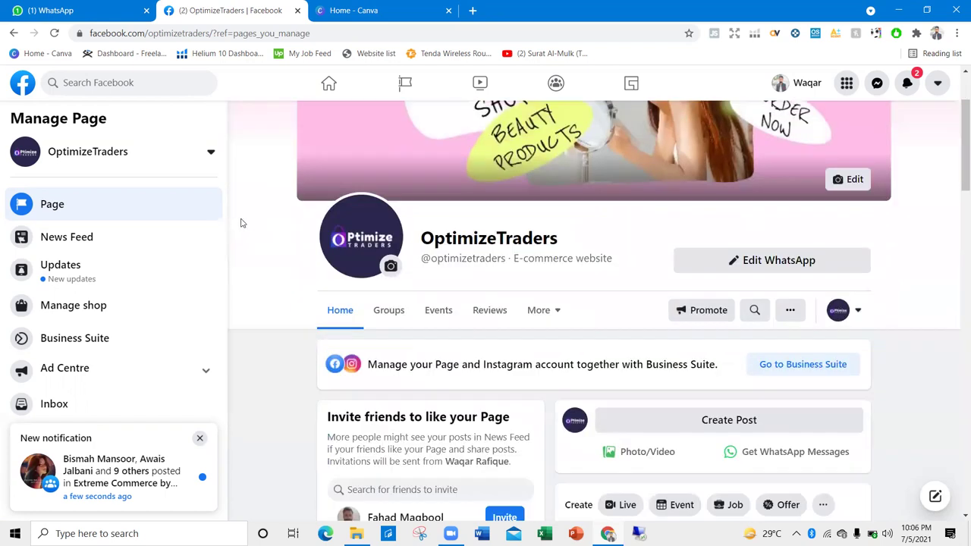
pyautogui.scroll(-2, 255, 236)
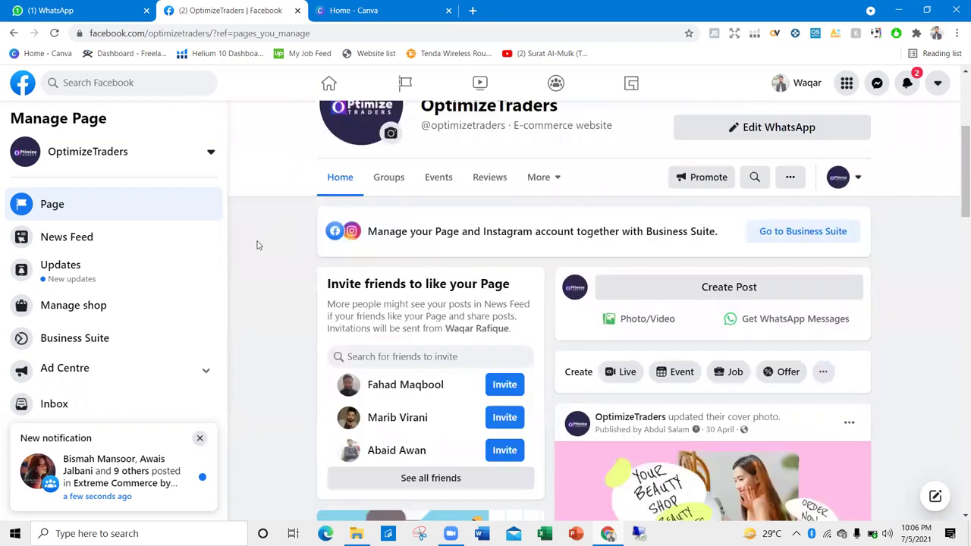
pyautogui.scroll(-6, 258, 247)
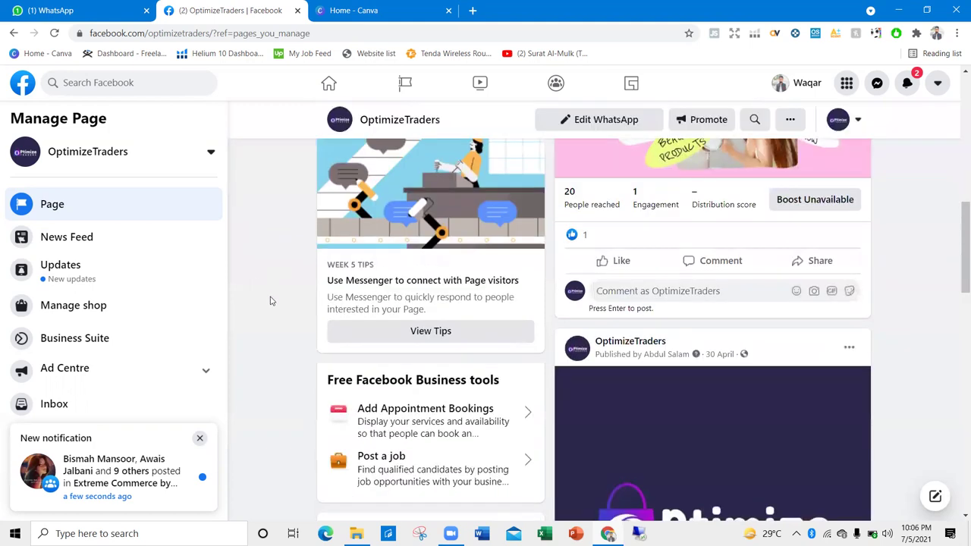
pyautogui.scroll(-4, 386, 409)
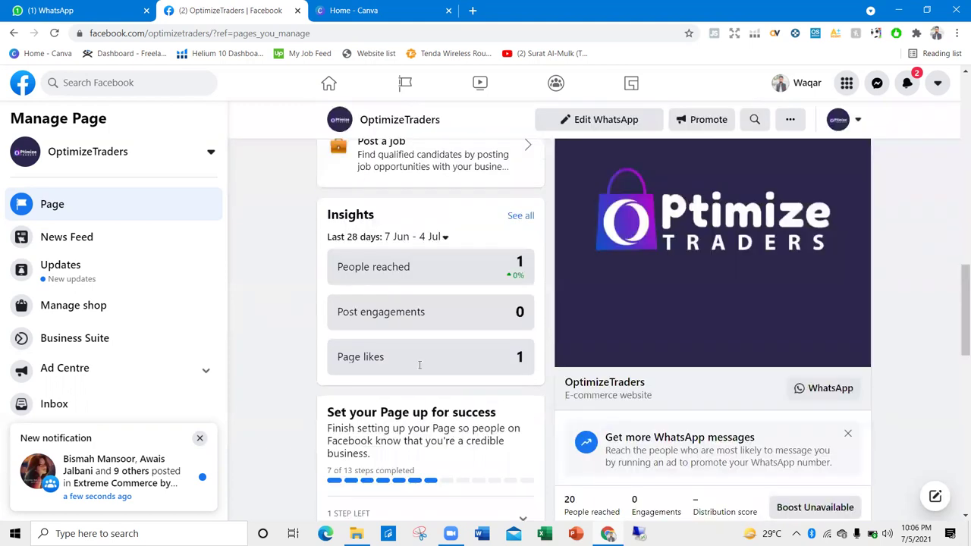
pyautogui.scroll(-3, 371, 281)
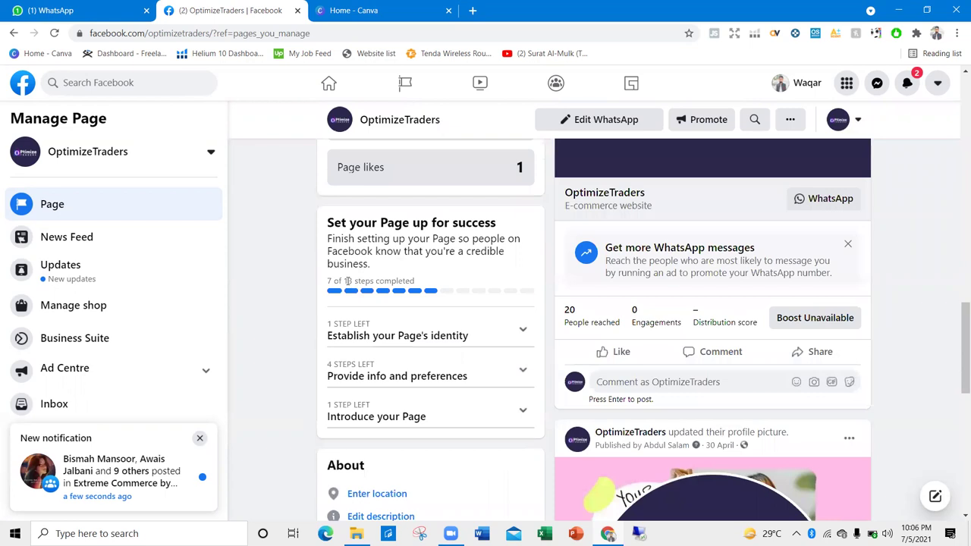
# Step: Open the location in the page's About section for editing and enter the business address
pyautogui.scroll(-3, 368, 258)
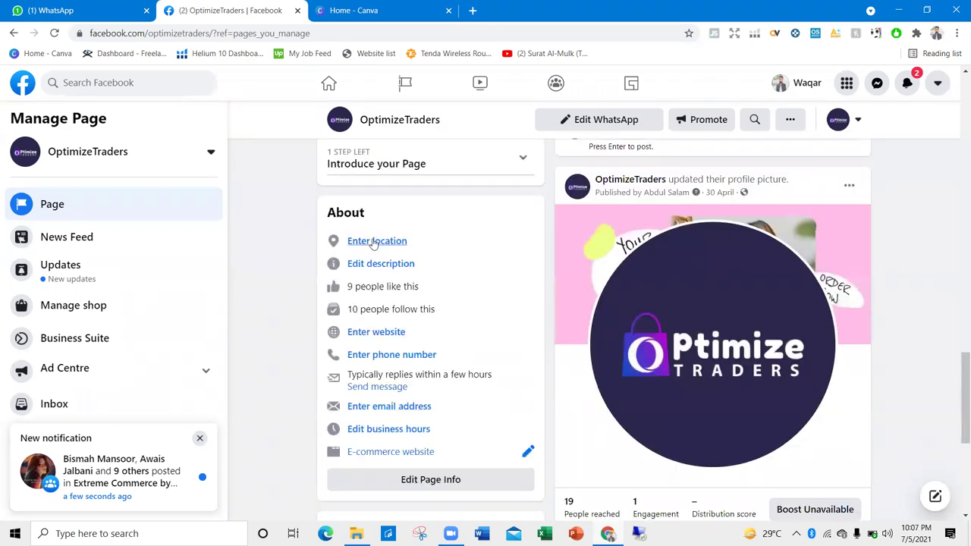
pyautogui.click(372, 242)
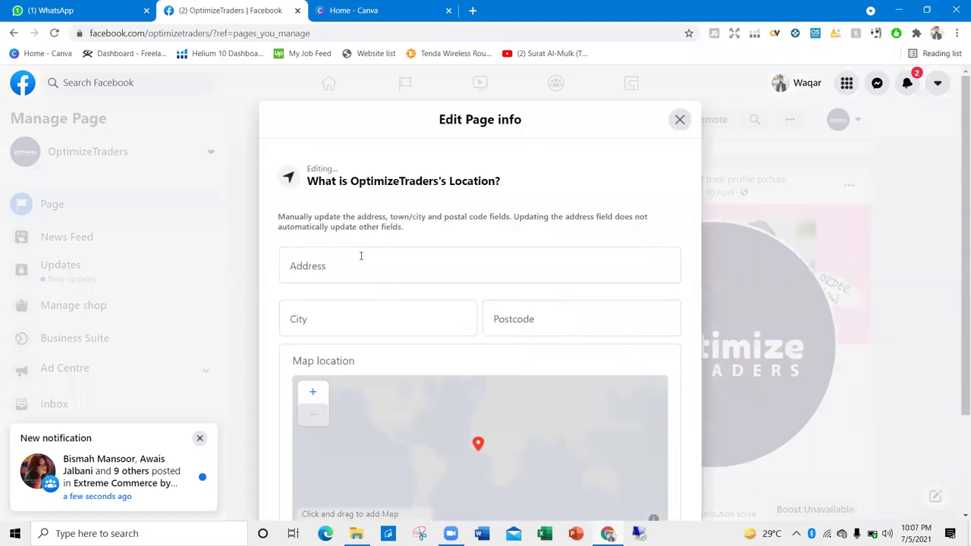
pyautogui.click(362, 256)
pyautogui.write('lah')
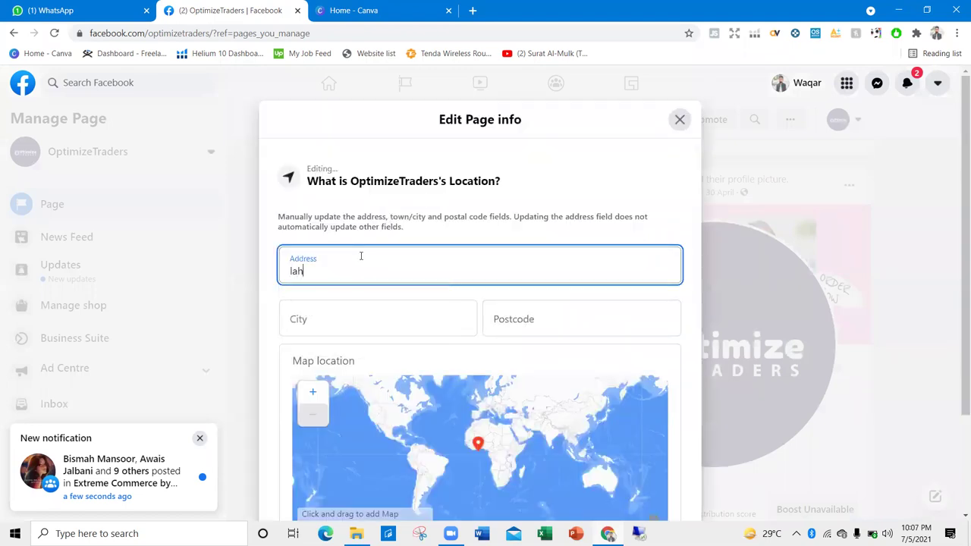
pyautogui.write('ore')
pyautogui.press('BackSpace')
pyautogui.press('BackSpace')
pyautogui.press('BackSpace')
pyautogui.press('BackSpace')
pyautogui.press('BackSpace')
pyautogui.press('BackSpace')
pyautogui.write('Thokar Lhore')
pyautogui.press('BackSpace')
pyautogui.press('BackSpace')
pyautogui.press('BackSpace')
pyautogui.press('BackSpace')
pyautogui.press('BackSpace')
pyautogui.write('ahore paist')
pyautogui.press('BackSpace')
pyautogui.press('BackSpace')
pyautogui.press('BackSpace')
pyautogui.write('kistan')
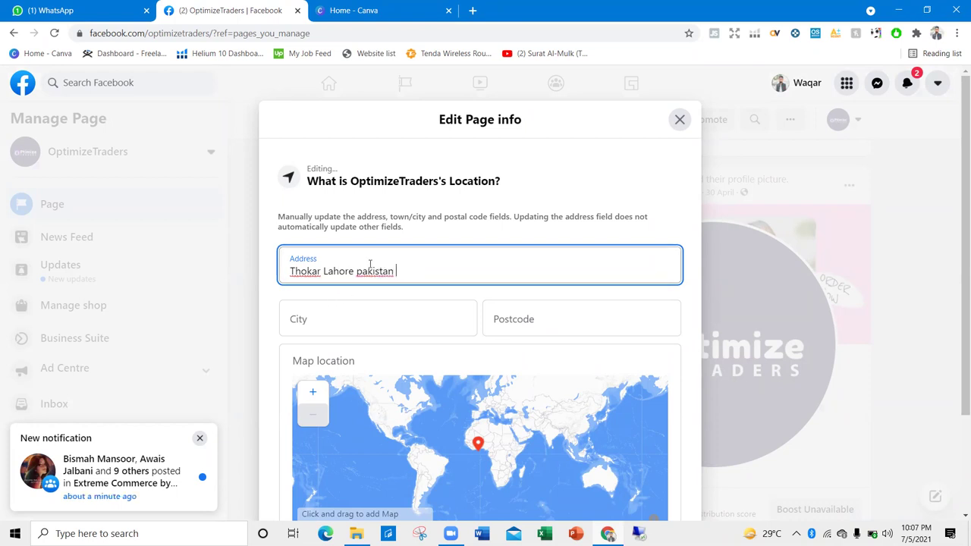
# Step: Correct the country name's spelling in the address with the suggested word and add the flagged area name to the dictionary
pyautogui.rightClick(371, 278)
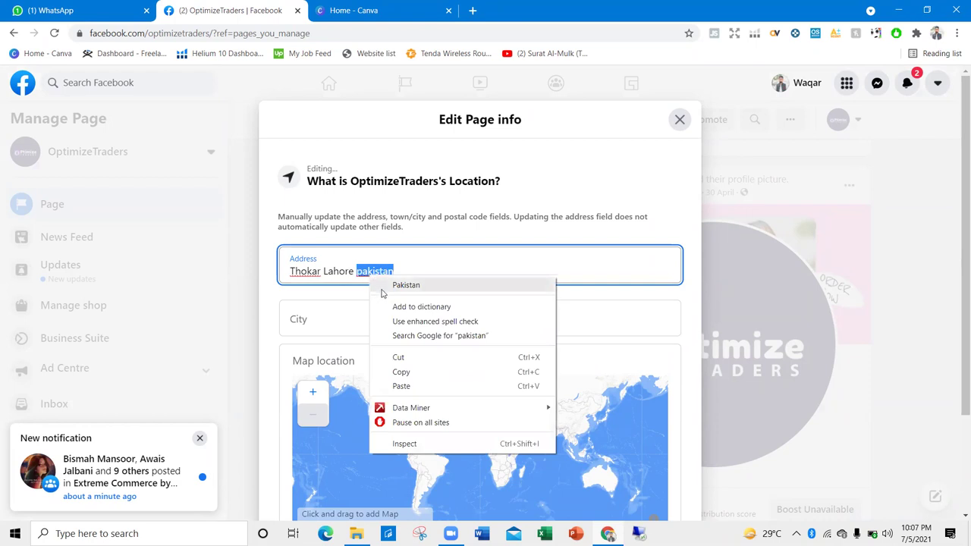
pyautogui.click(406, 285)
pyautogui.rightClick(301, 283)
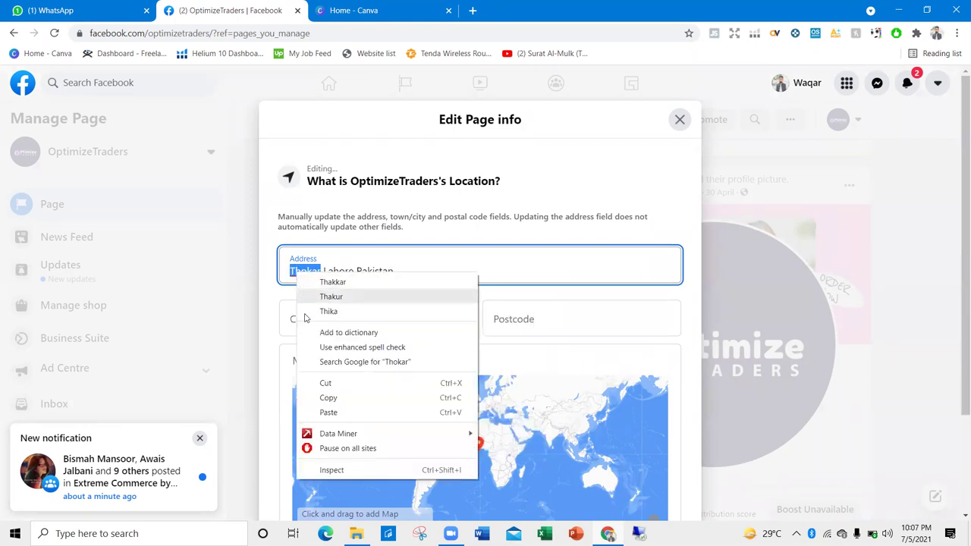
pyautogui.click(323, 332)
# Step: Fill in the city and postcode from the saved address suggestion, save the location and close the page info editor
pyautogui.click(314, 322)
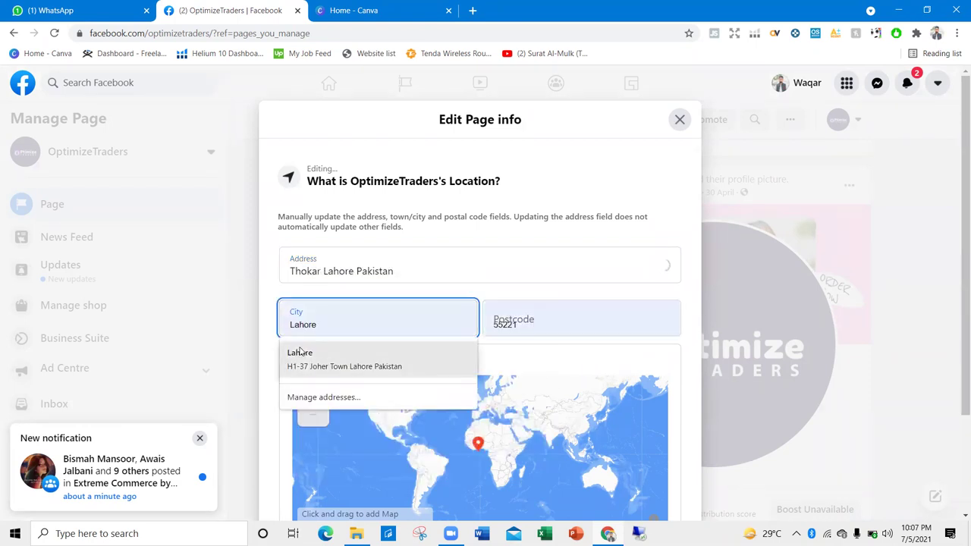
pyautogui.click(337, 360)
pyautogui.click(473, 274)
pyautogui.scroll(-2, 437, 333)
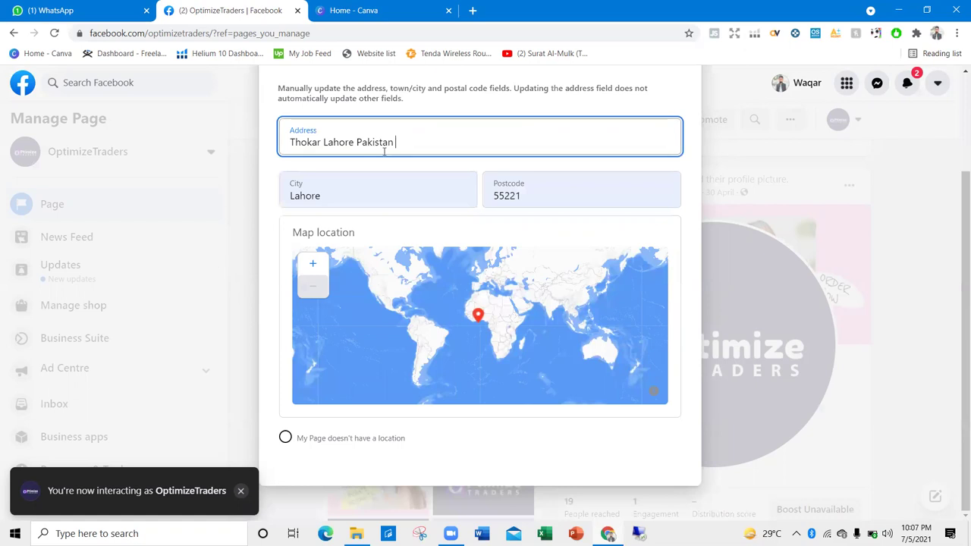
pyautogui.scroll(3, 444, 198)
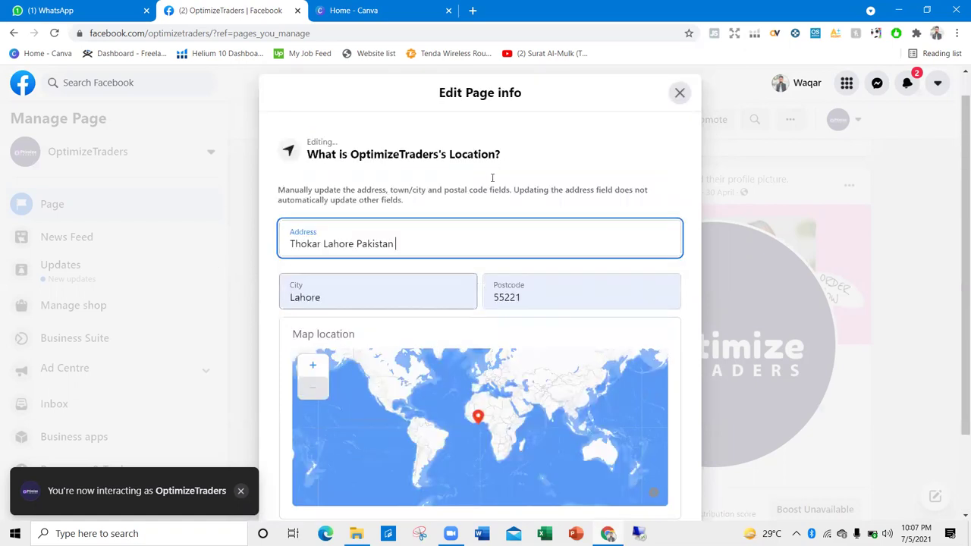
pyautogui.click(543, 183)
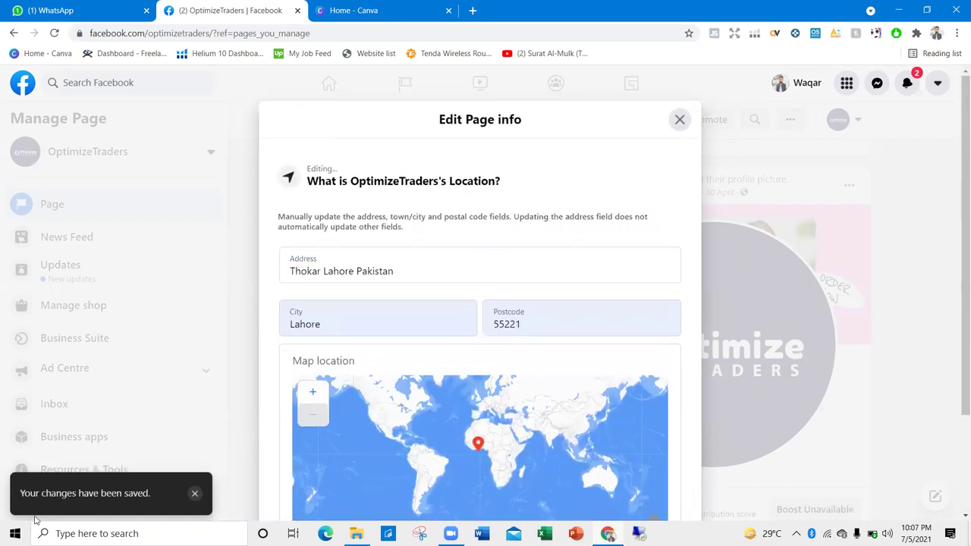
pyautogui.moveTo(57, 493); pyautogui.dragTo(127, 505)
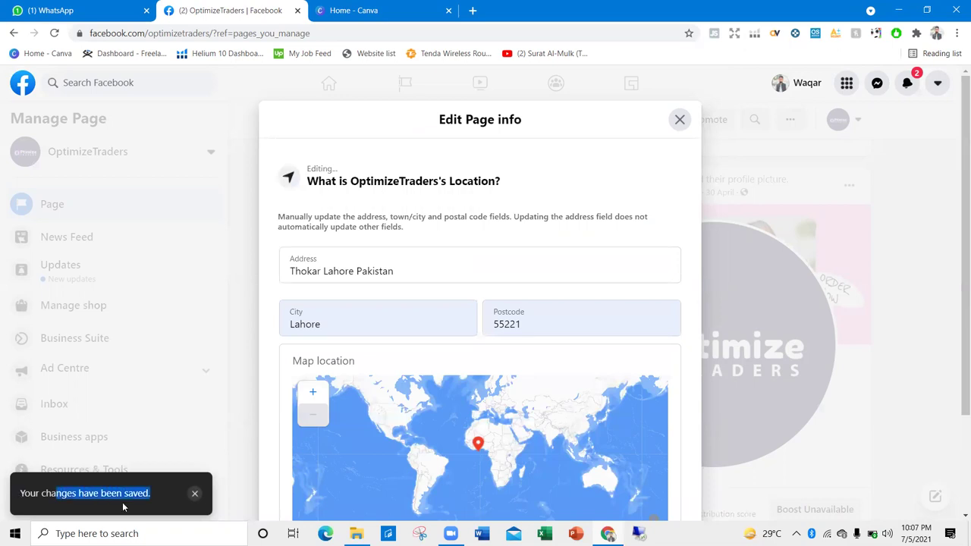
pyautogui.click(679, 120)
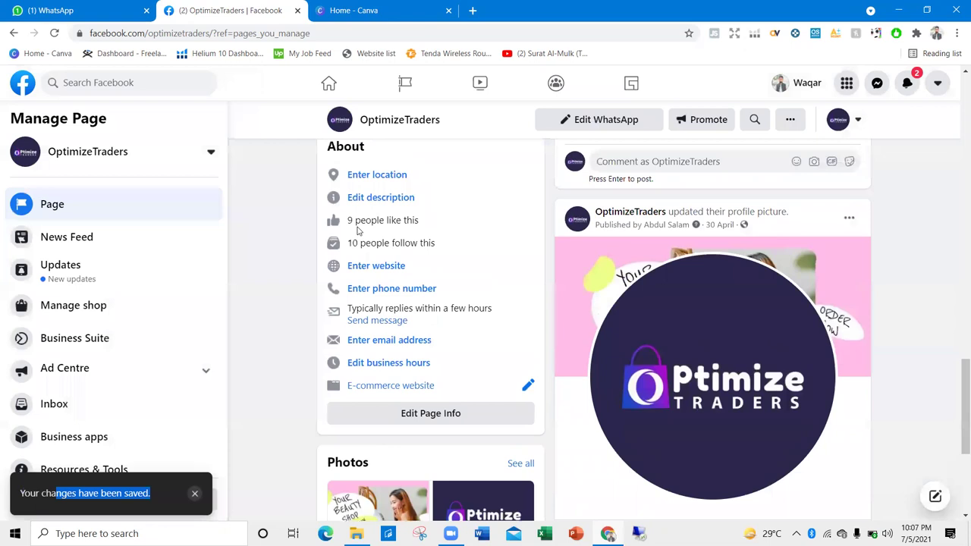
pyautogui.click(355, 227)
pyautogui.click(347, 334)
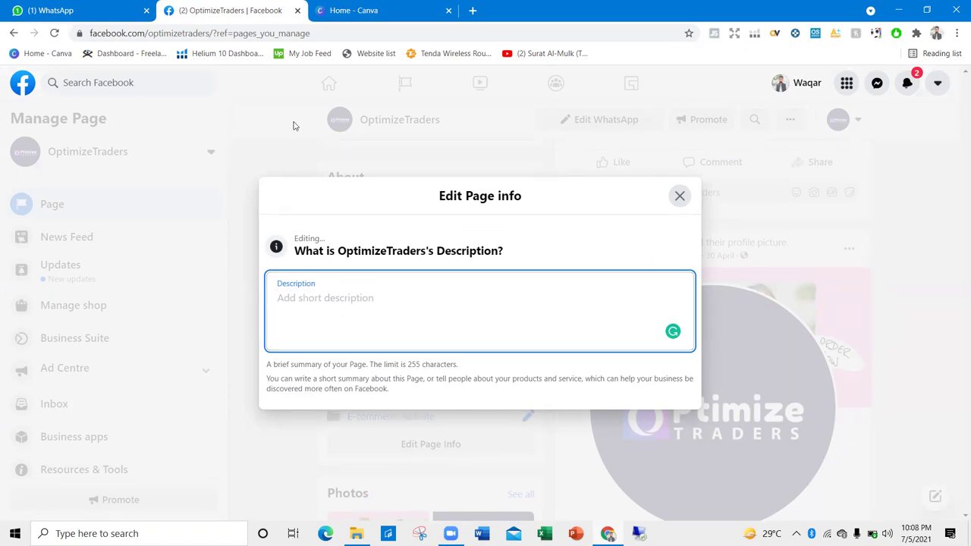
pyautogui.click(273, 147)
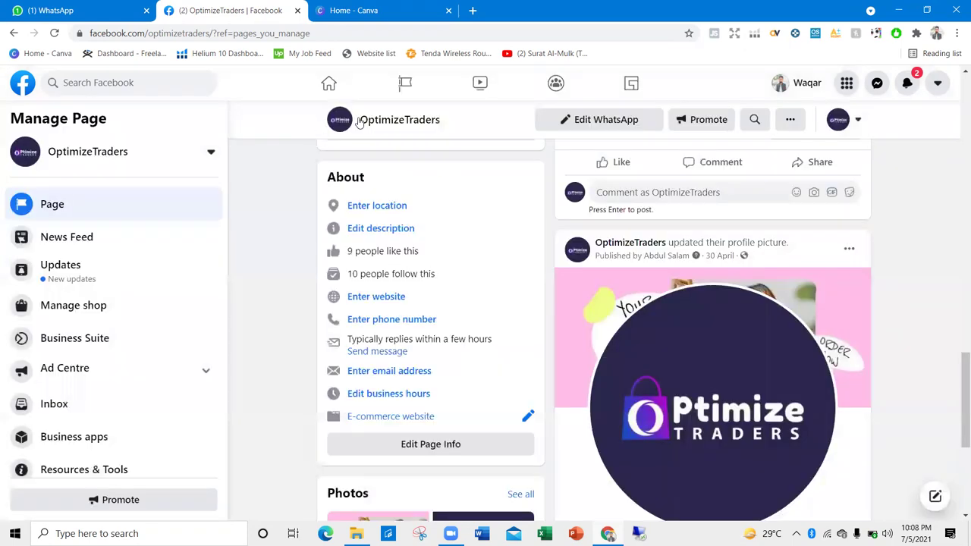
pyautogui.click(141, 156)
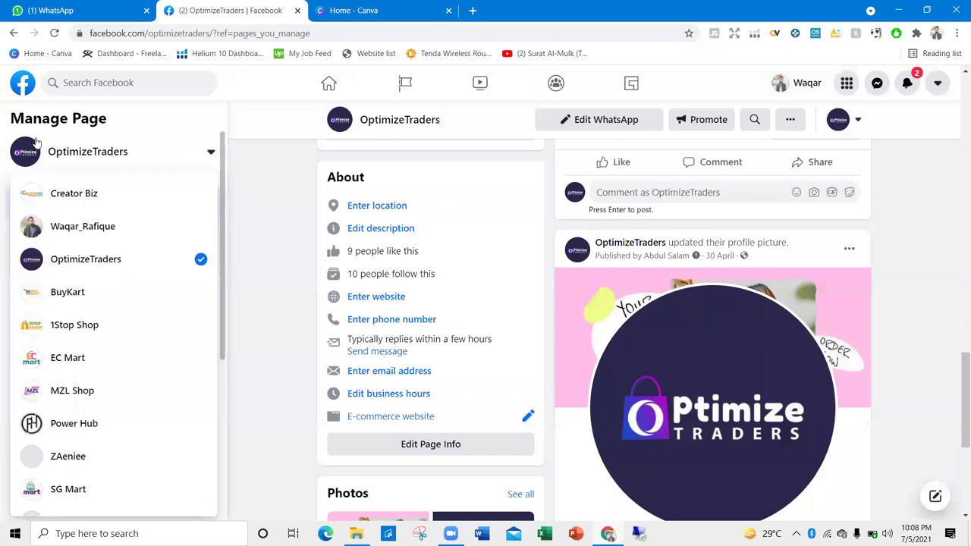
pyautogui.click(265, 190)
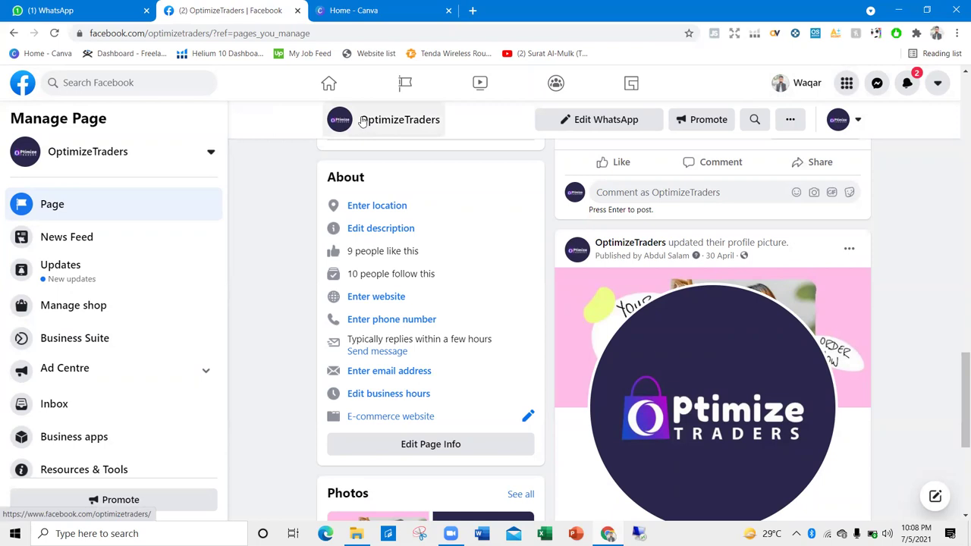
# Step: Copy the page name OptimizeTraders from the profile picture post and paste it into the page's description
pyautogui.moveTo(357, 120); pyautogui.dragTo(395, 121)
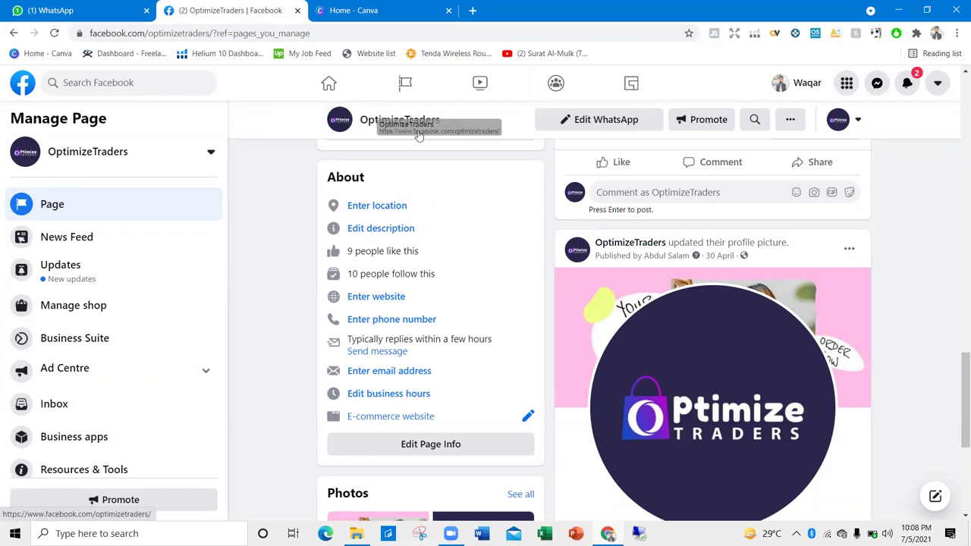
pyautogui.scroll(1, 621, 345)
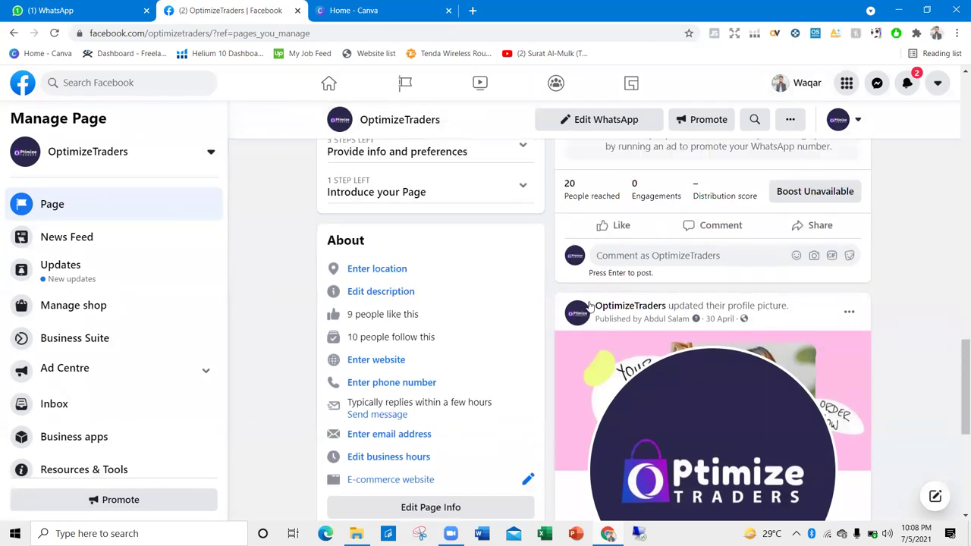
pyautogui.moveTo(591, 305); pyautogui.dragTo(667, 311)
pyautogui.hotkey('ctrl', 'c')
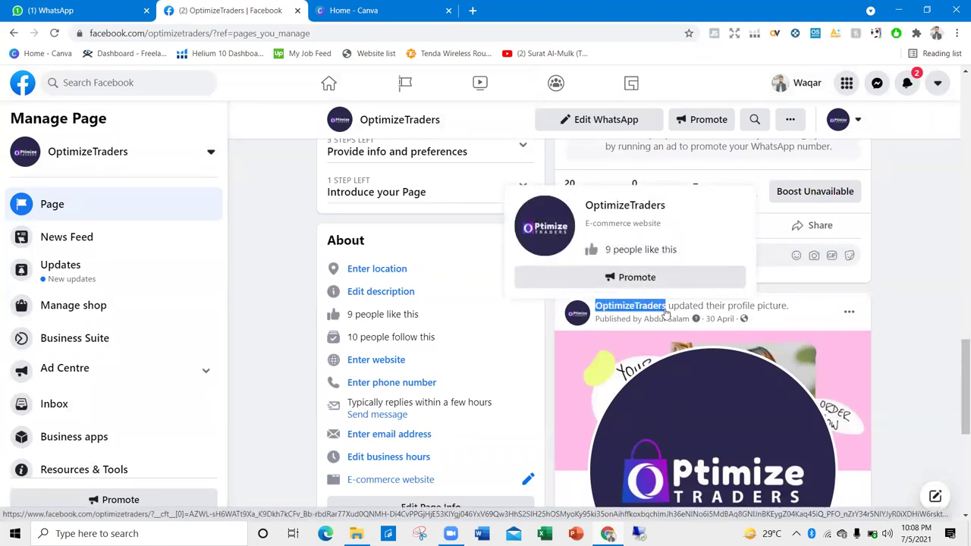
pyautogui.click(372, 293)
pyautogui.click(365, 305)
pyautogui.hotkey('ctrl', 'v')
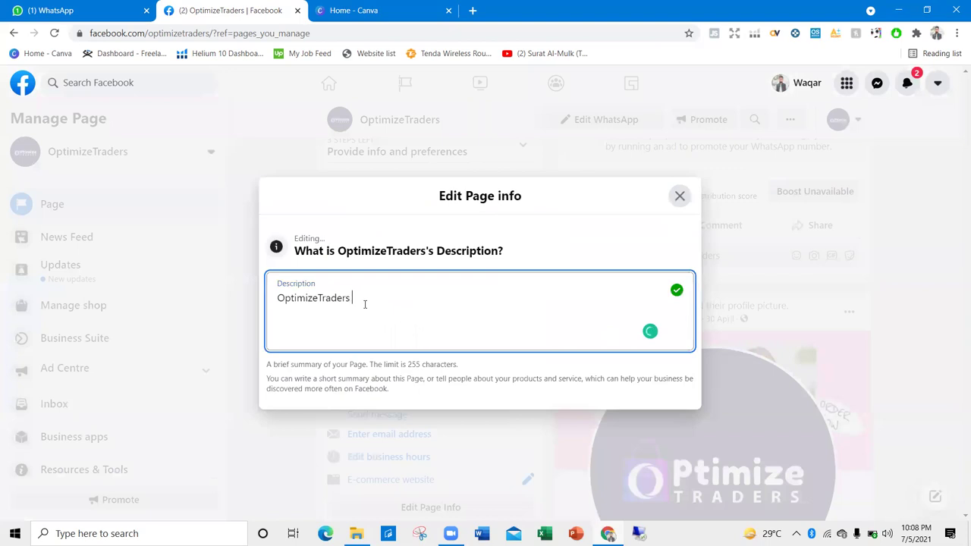
# Step: Complete the description as "OptimizeTraders is an e-commerce store pa", using the suggested spelling "e-commerce", and save it
pyautogui.write('is and ecommerce b')
pyautogui.write('tore pa')
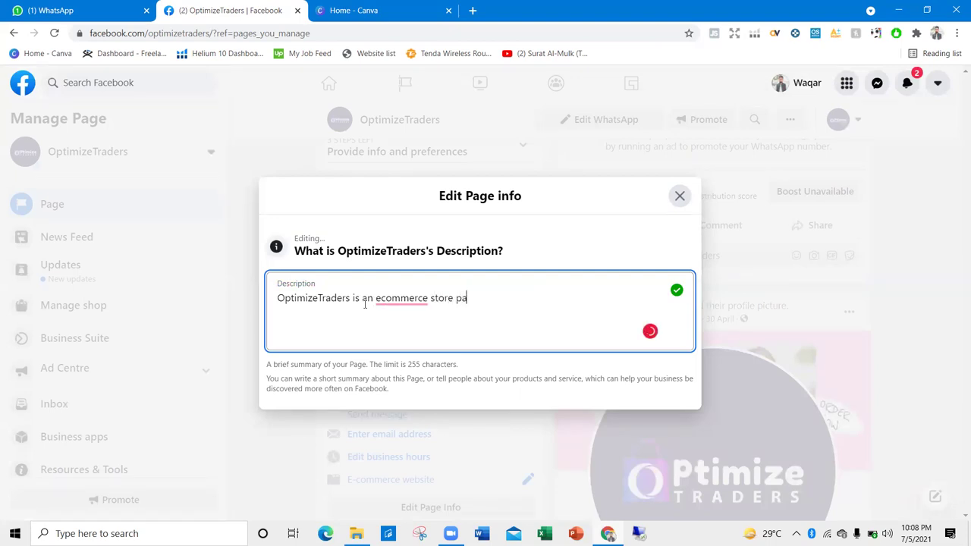
pyautogui.moveTo(378, 299)
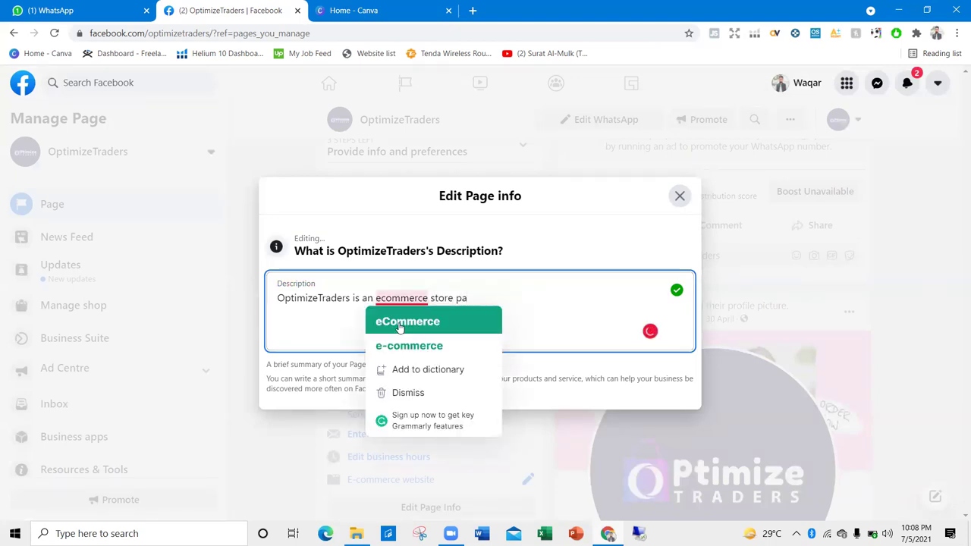
pyautogui.click(406, 345)
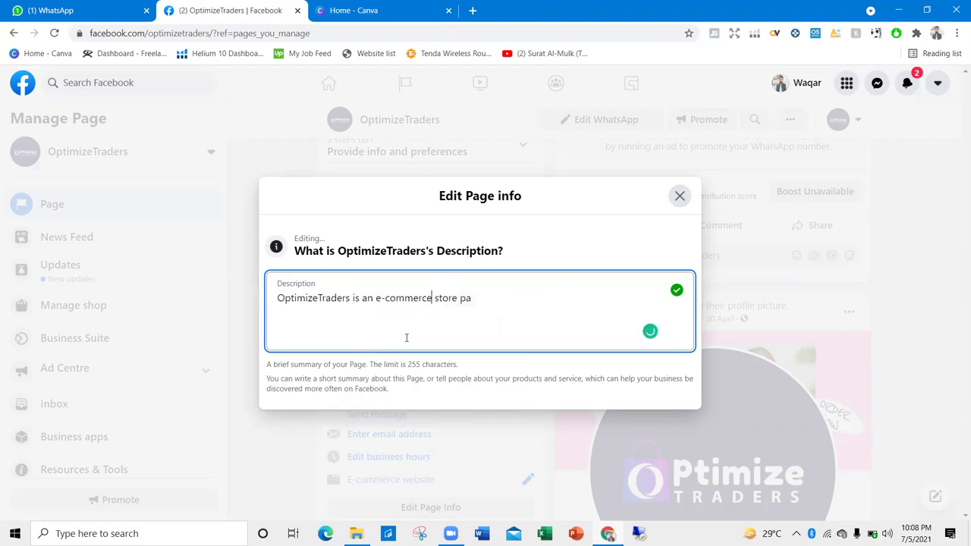
pyautogui.click(650, 330)
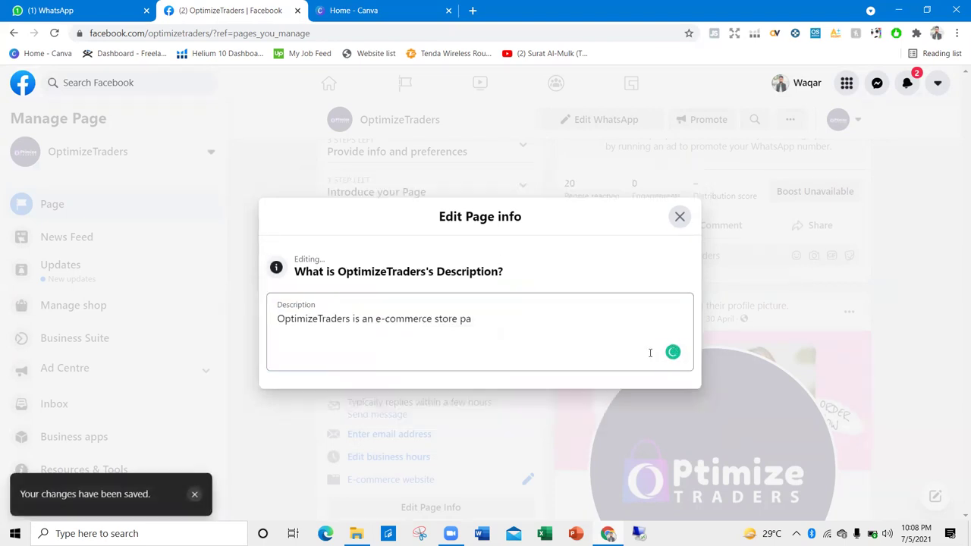
# Step: Replace the trailing "pa" in the description with "based in Lahore", using the suggested corrections "based" and "Lahore"
pyautogui.click(500, 326)
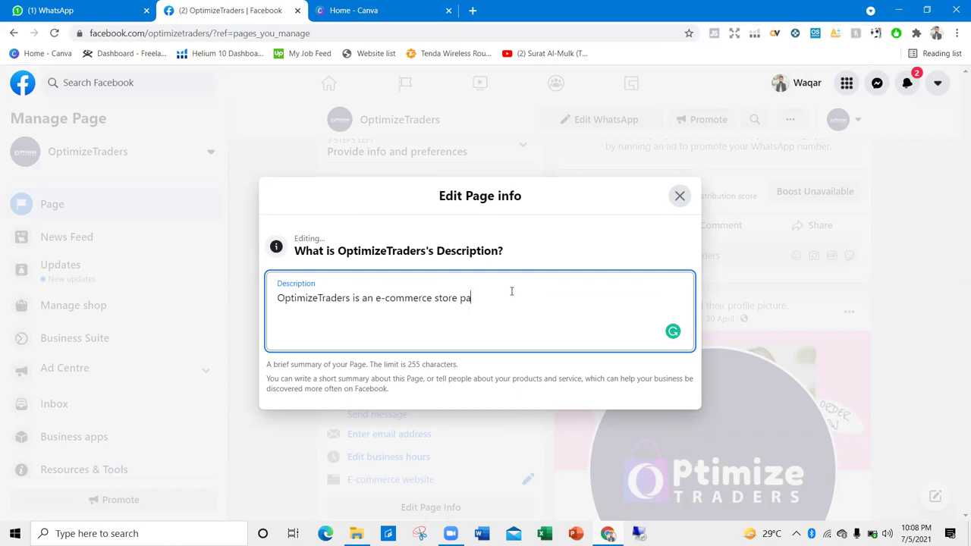
pyautogui.press('BackSpace')
pyautogui.press('BackSpace')
pyautogui.write('b')
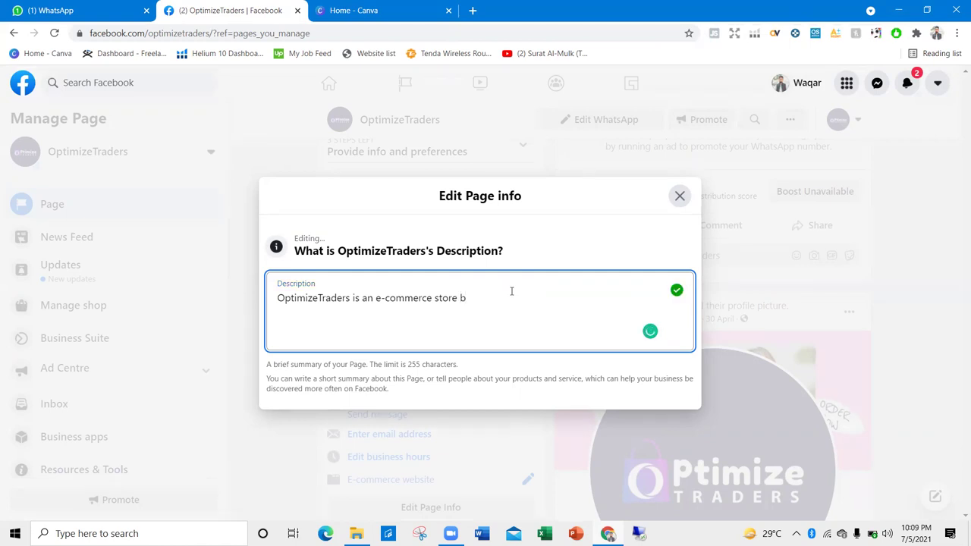
pyautogui.write('aised in lahore')
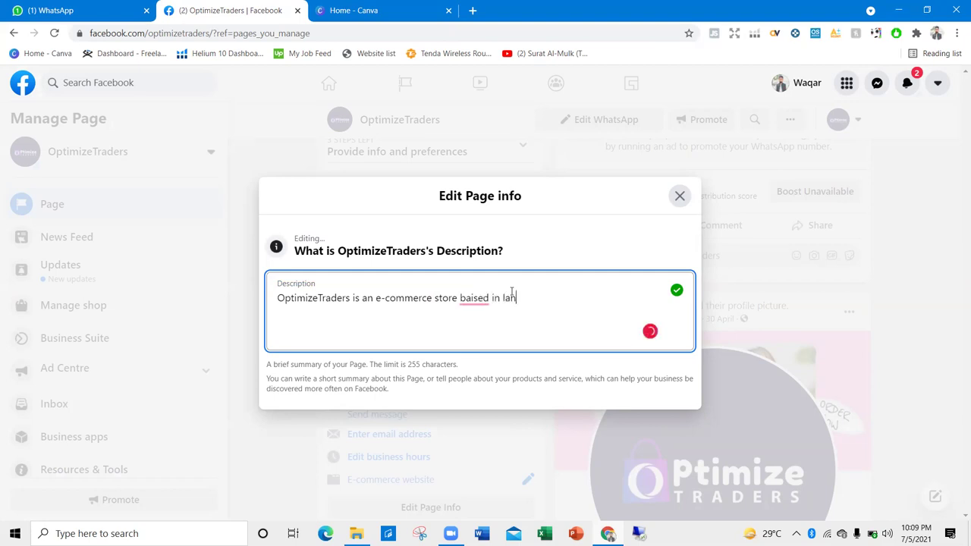
pyautogui.moveTo(477, 302)
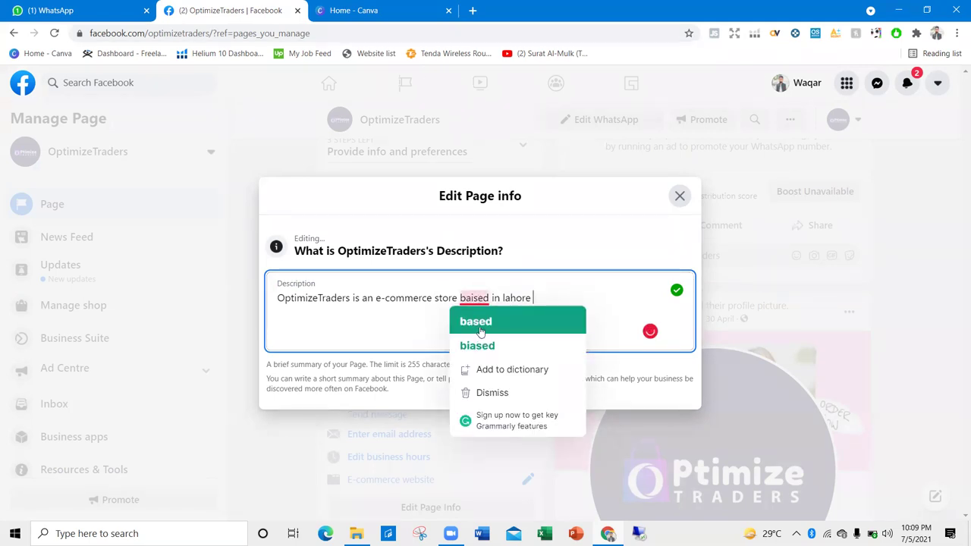
pyautogui.click(477, 322)
pyautogui.moveTo(513, 307)
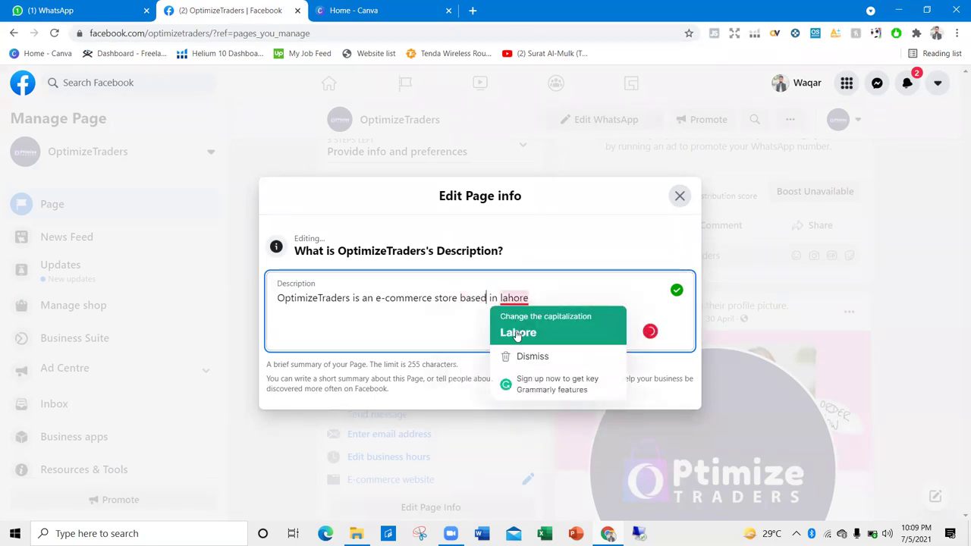
pyautogui.click(517, 331)
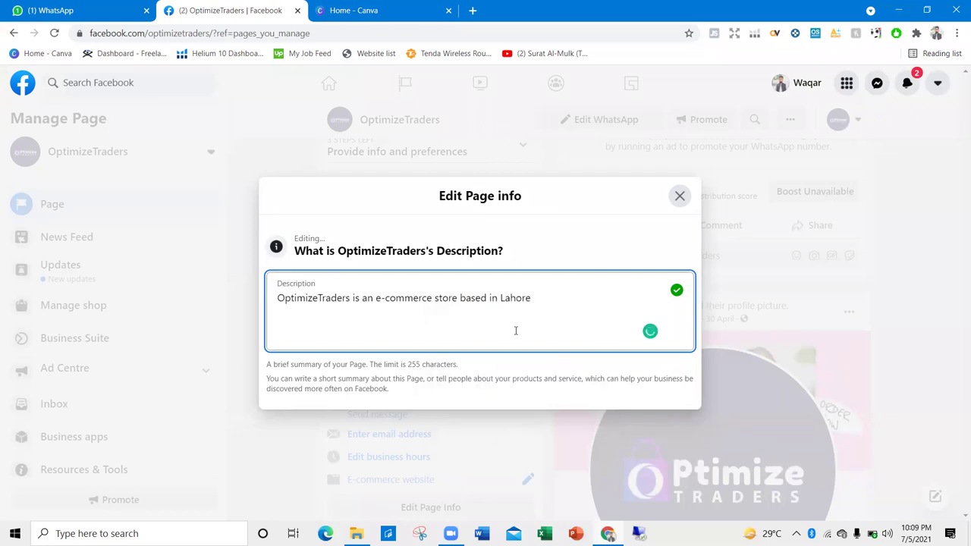
# Step: Extend the description's sentence with "and also available DARAZ", using the suggested spelling "available"
pyautogui.write('and also avaivlble')
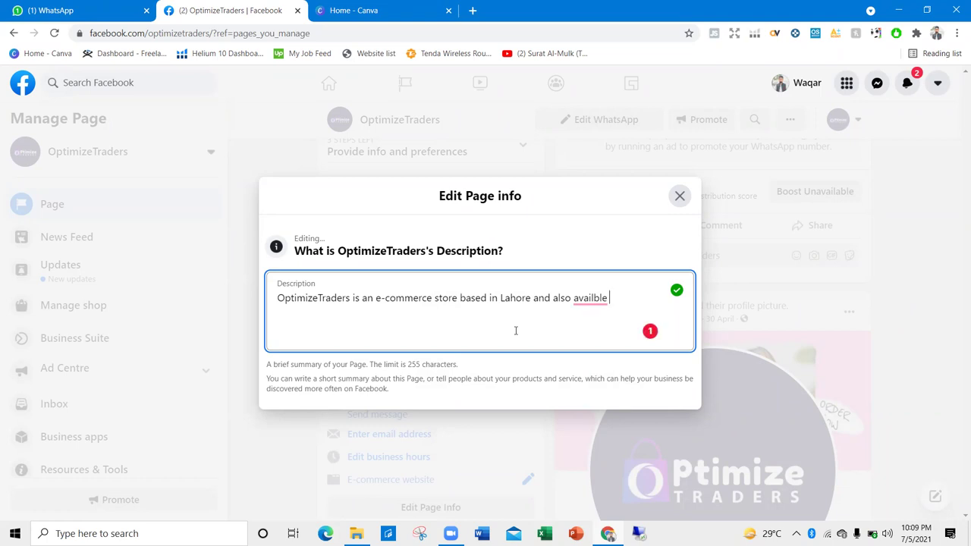
pyautogui.write('DARAZ')
pyautogui.click(594, 300)
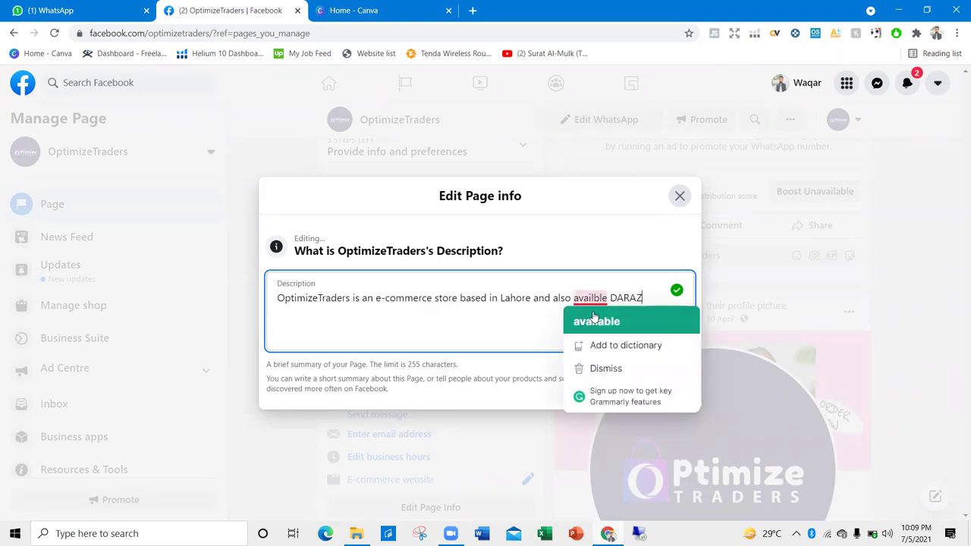
pyautogui.click(595, 321)
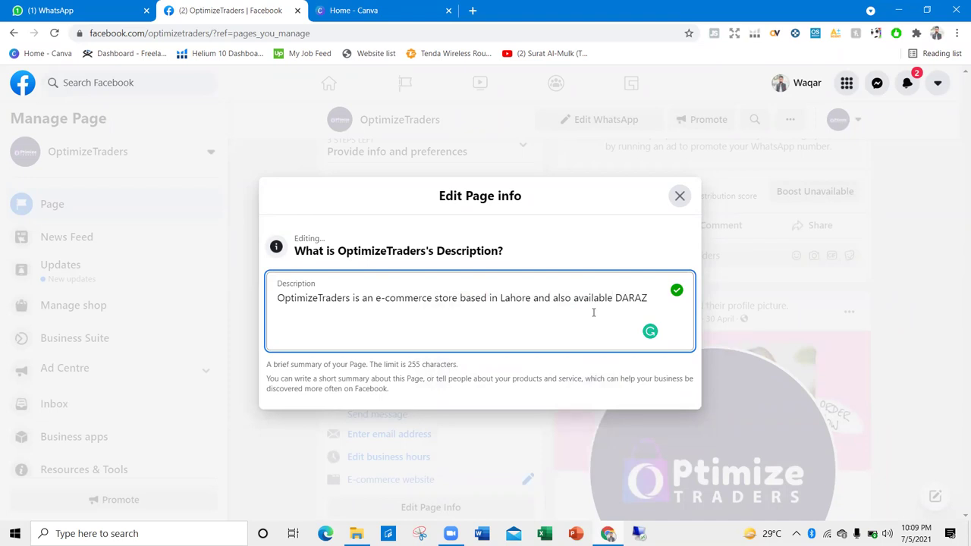
# Step: Insert "Fashion & beauty items" before the word "store" in the description
pyautogui.click(431, 298)
pyautogui.write('Fashion ')
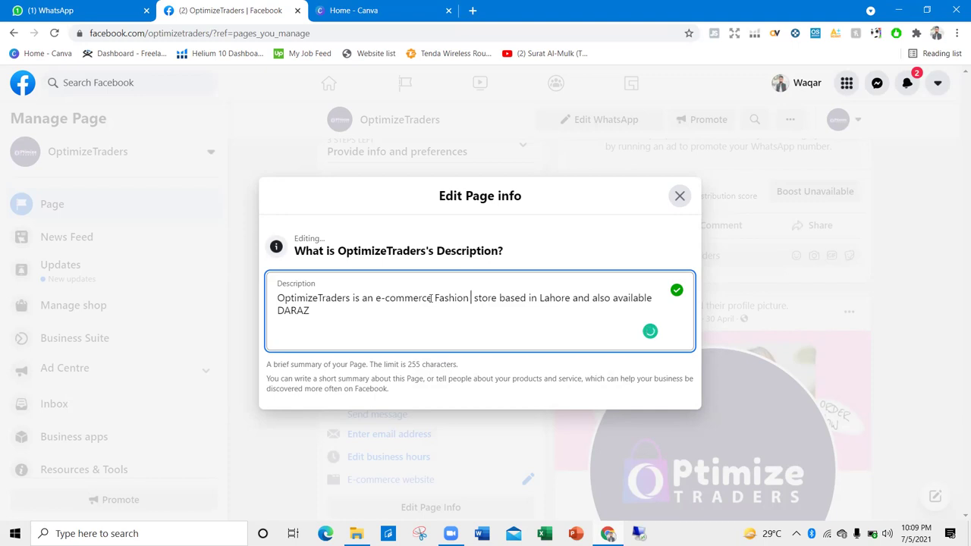
pyautogui.write('& beauty iem')
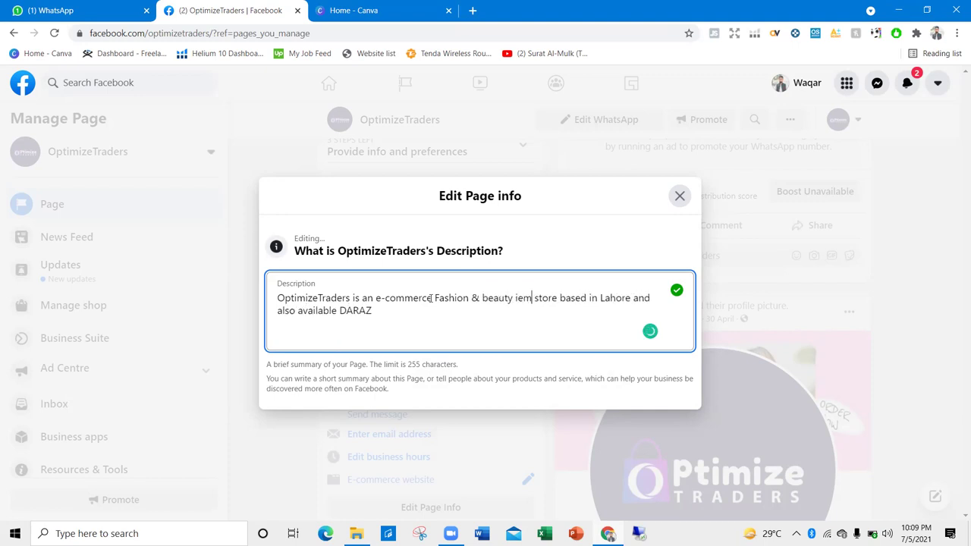
pyautogui.press('BackSpace')
pyautogui.press('BackSpace')
pyautogui.write('tems')
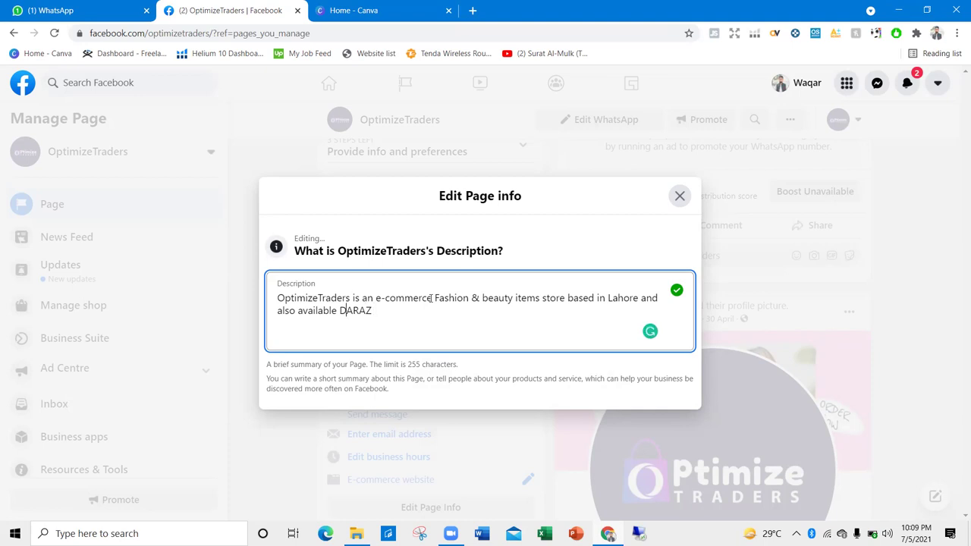
# Step: Insert "on" before DARAZ, end that sentence with a period, and add a new line reading "We're dealing in females beauty products"
pyautogui.write('on')
pyautogui.press('End')
pyautogui.press('Right')
pyautogui.press('Right')
pyautogui.write("We're ")
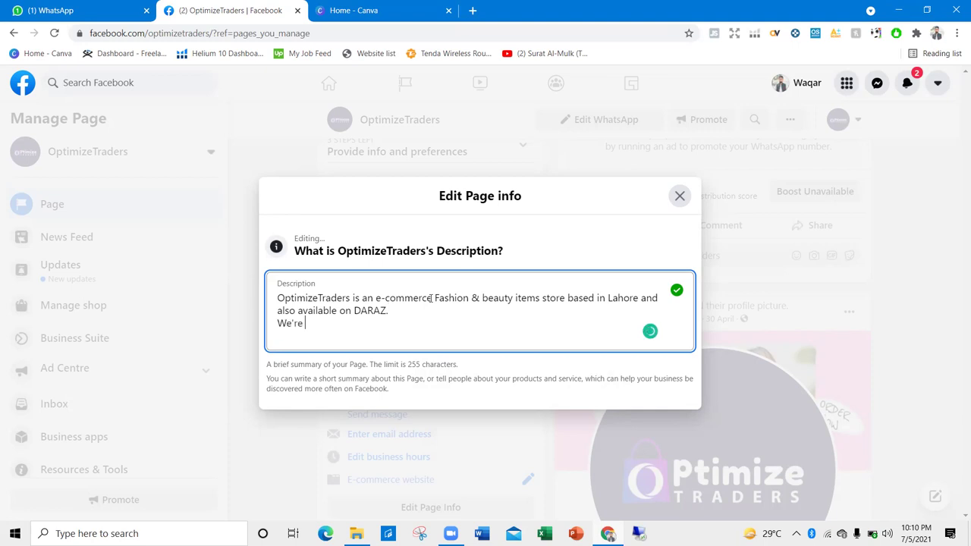
pyautogui.write('dealing in femaies bea')
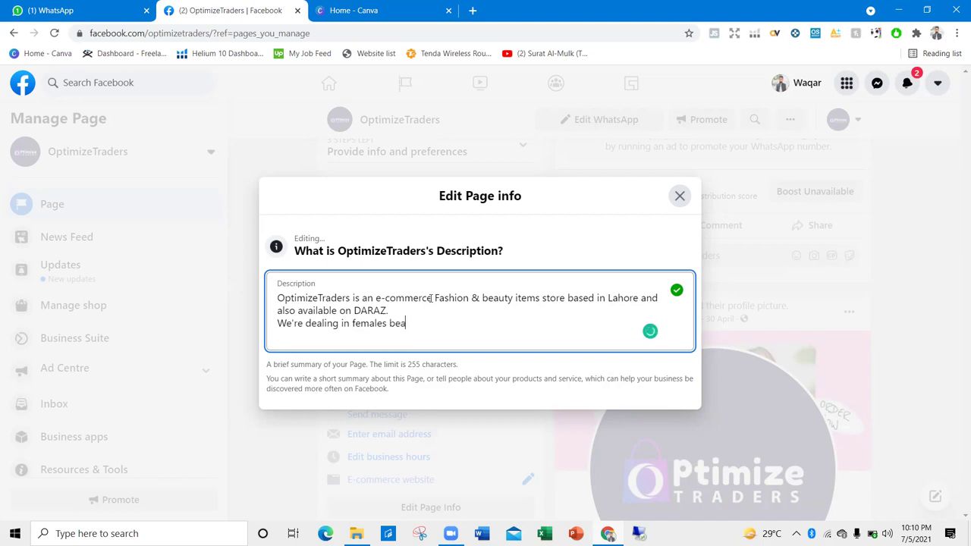
pyautogui.write('uty products')
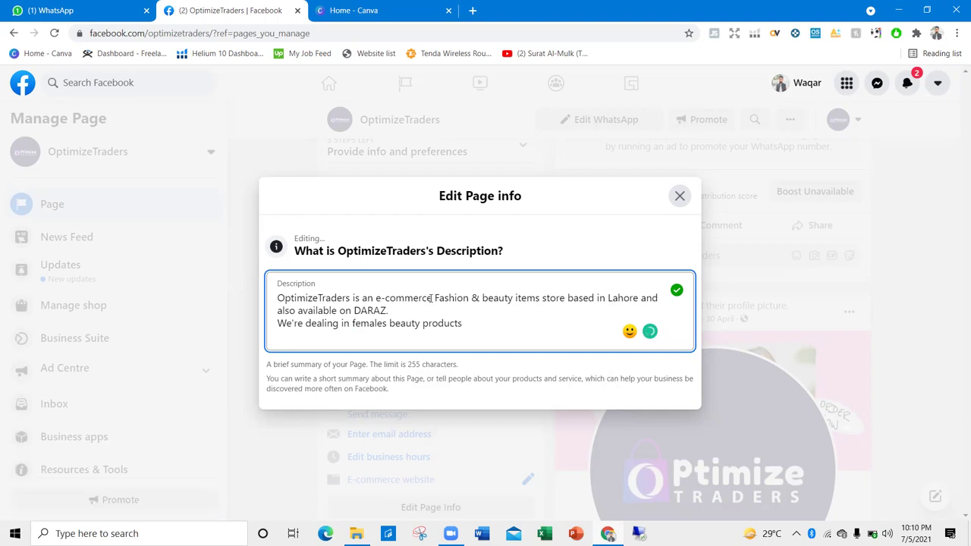
# Step: Insert "in all kind of" before "beauty products" in the description's second line
pyautogui.press('Left')
pyautogui.press('Left')
pyautogui.press('Left')
pyautogui.press('Left')
pyautogui.press('Left')
pyautogui.press('Left')
pyautogui.press('Left')
pyautogui.press('Left')
pyautogui.press('Left')
pyautogui.press('Left')
pyautogui.press('Left')
pyautogui.press('Left')
pyautogui.write('in all ')
pyautogui.write('kind of')
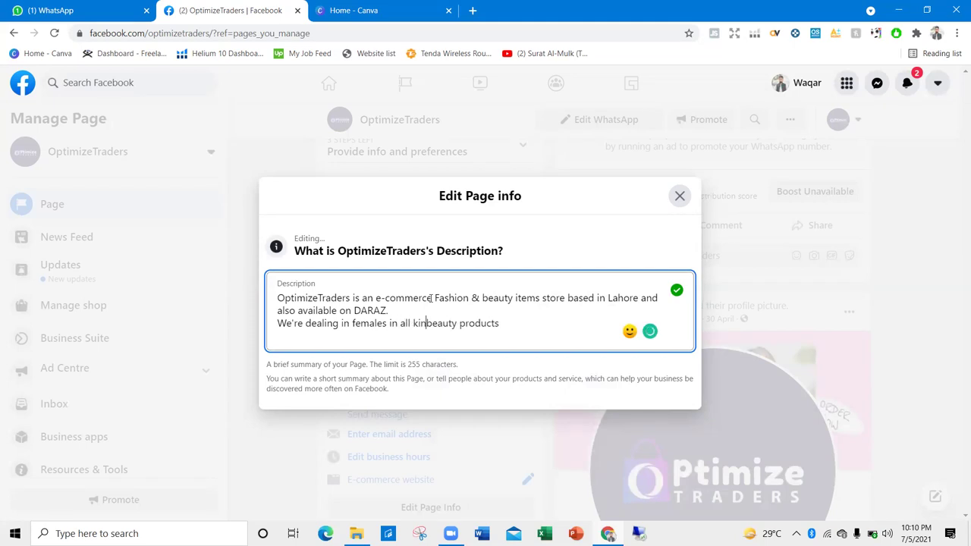
pyautogui.write(' beauty')
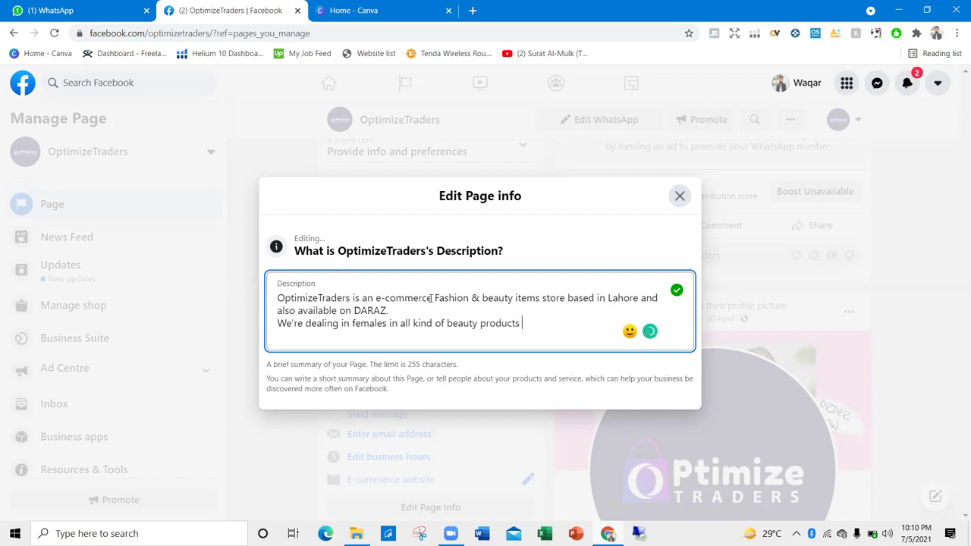
# Step: End the second line with a period and correct "kind" to the suggested "kinds"
pyautogui.press('Return')
pyautogui.click(422, 323)
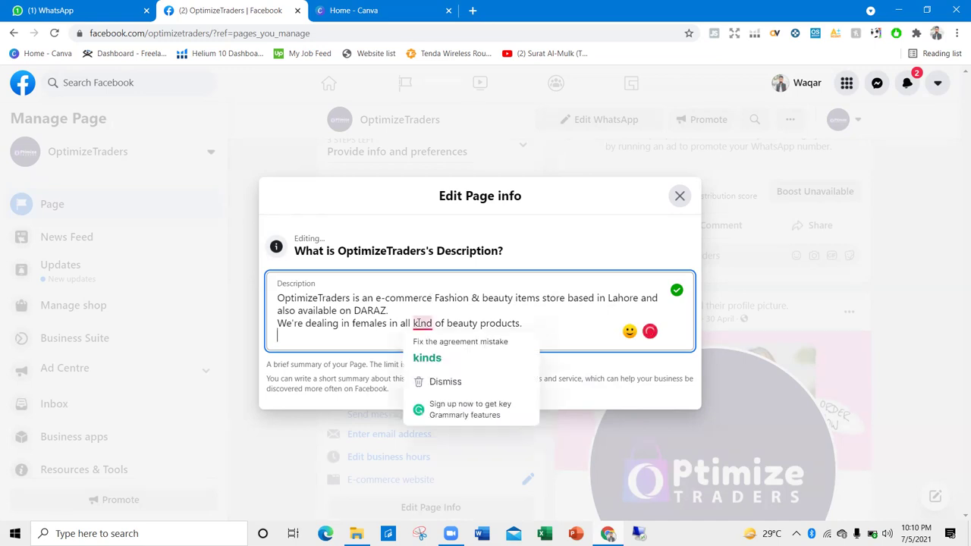
pyautogui.click(422, 350)
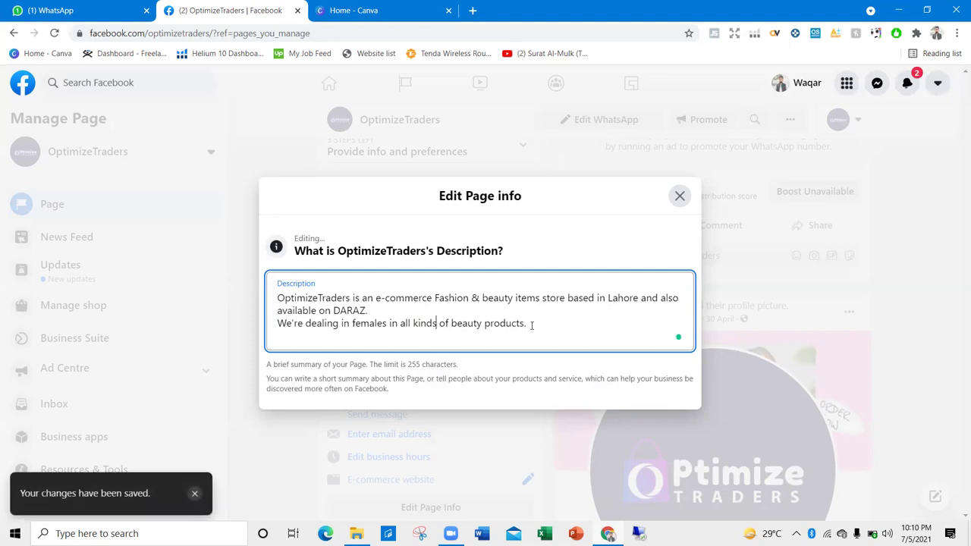
# Step: Add the line "SHOP NOW AND AVAIL HUGE DISCOUNTS" below a blank line in the description and save it
pyautogui.press('Return')
pyautogui.write('S')
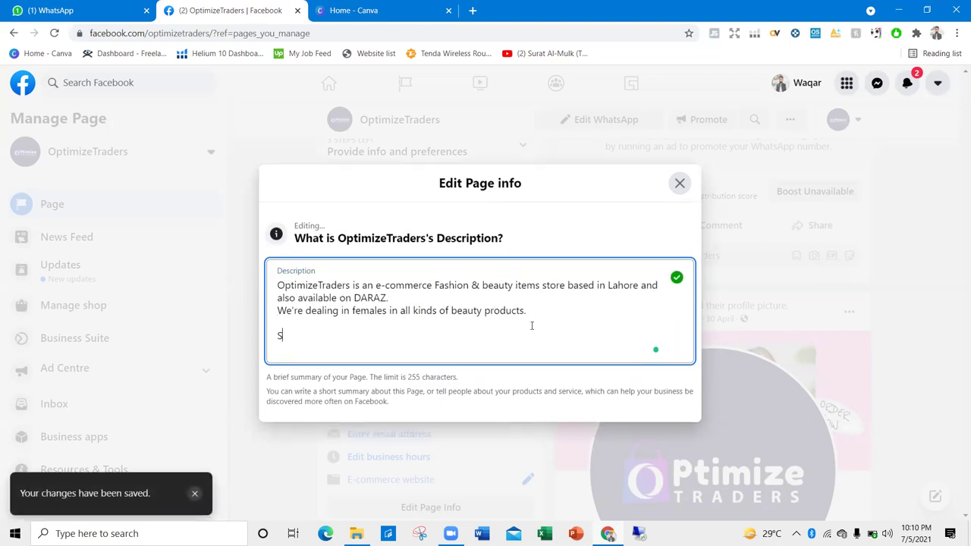
pyautogui.write('HOP NO')
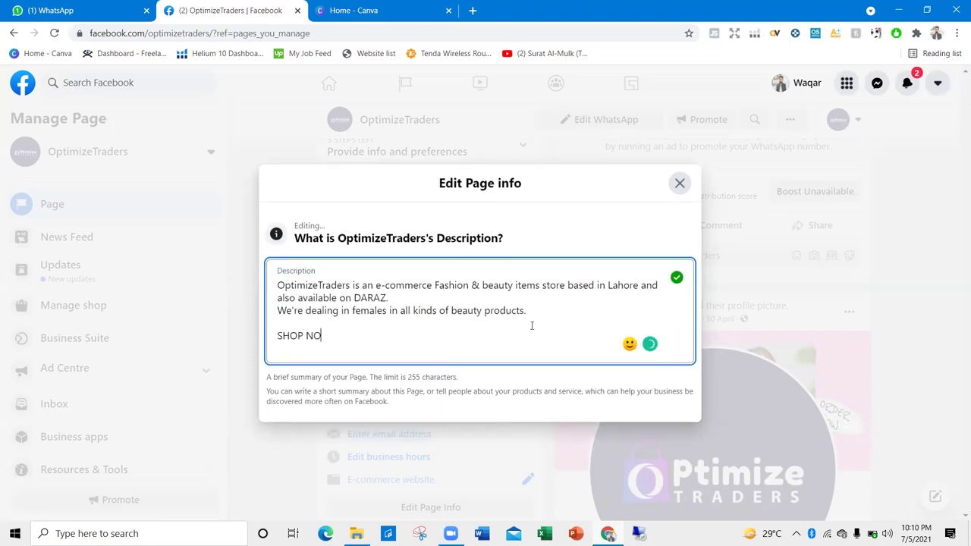
pyautogui.write('W AND AVAU')
pyautogui.write('IL ')
pyautogui.write('HUGE ')
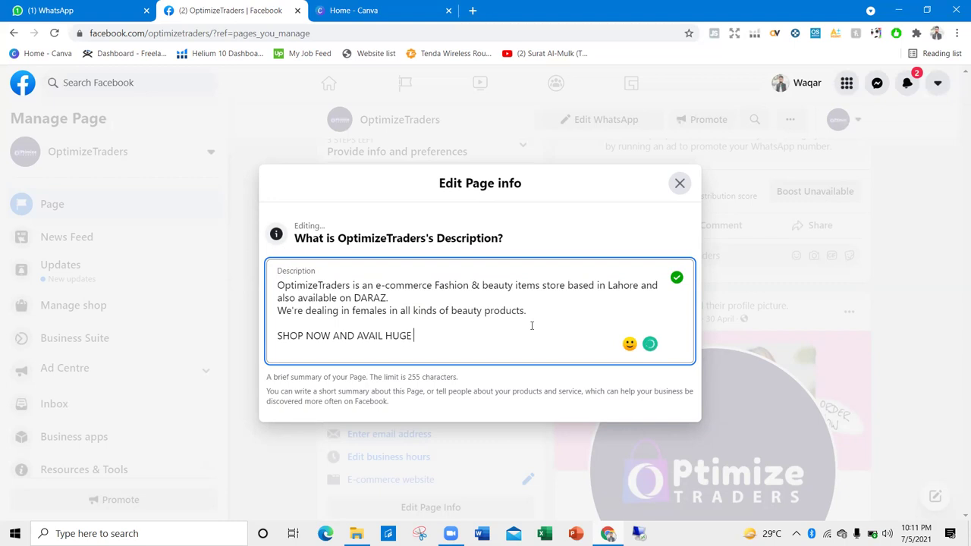
pyautogui.write('DISCOUNTS')
pyautogui.click(535, 233)
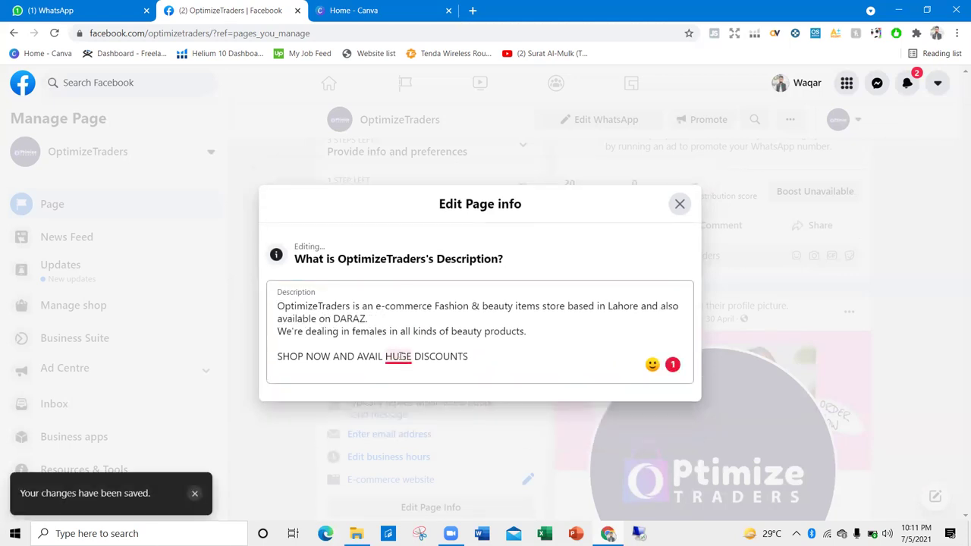
# Step: Apply the suggested correction so the last line reads "SHOP NOW AND AVAIL OF HUGE DISCOUNTS", and save the description
pyautogui.moveTo(399, 356)
pyautogui.click(402, 389)
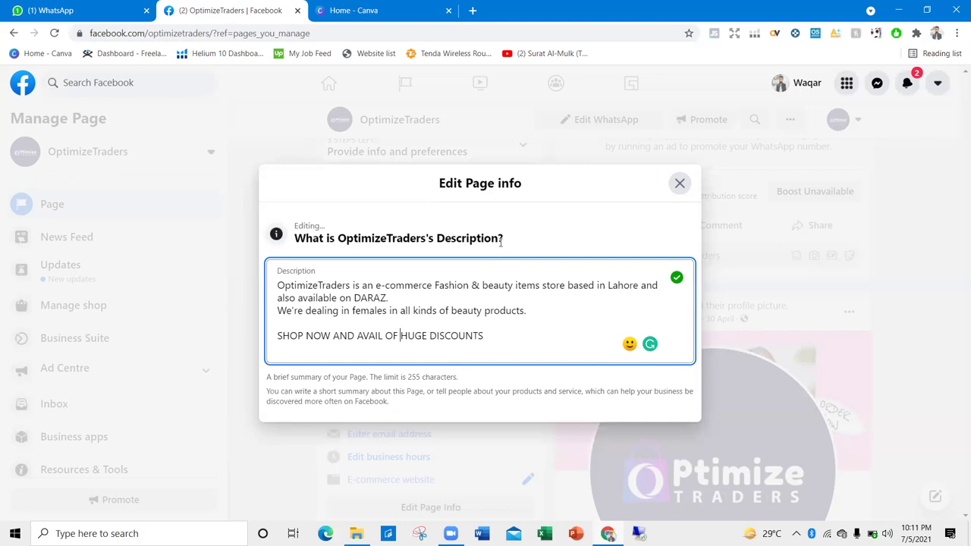
pyautogui.click(501, 241)
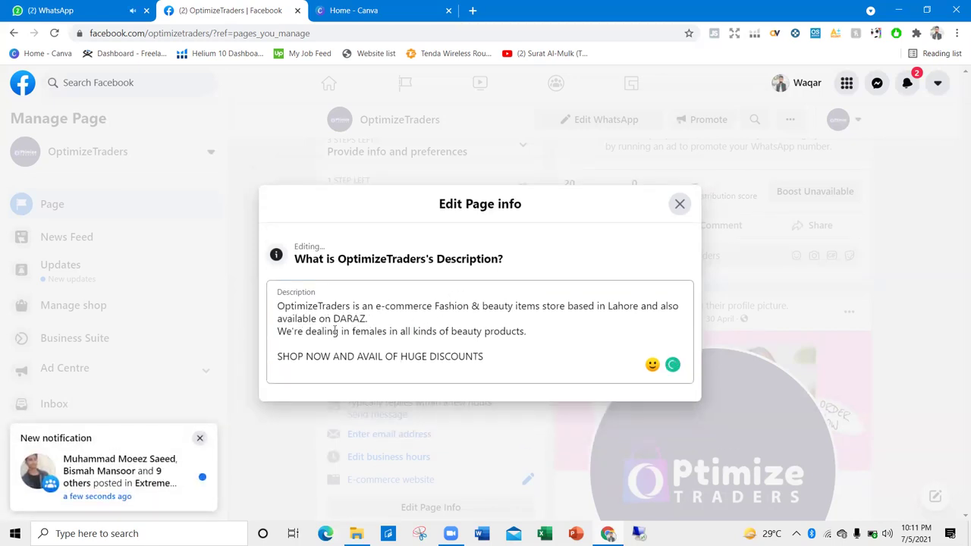
# Step: Review the finished description text and close the page info editor
pyautogui.moveTo(278, 305); pyautogui.dragTo(401, 323)
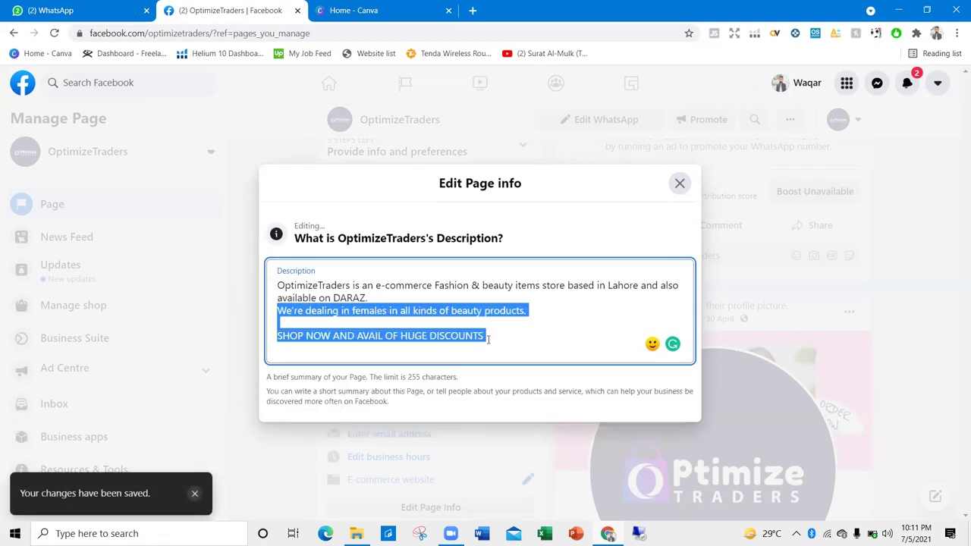
pyautogui.click(401, 323)
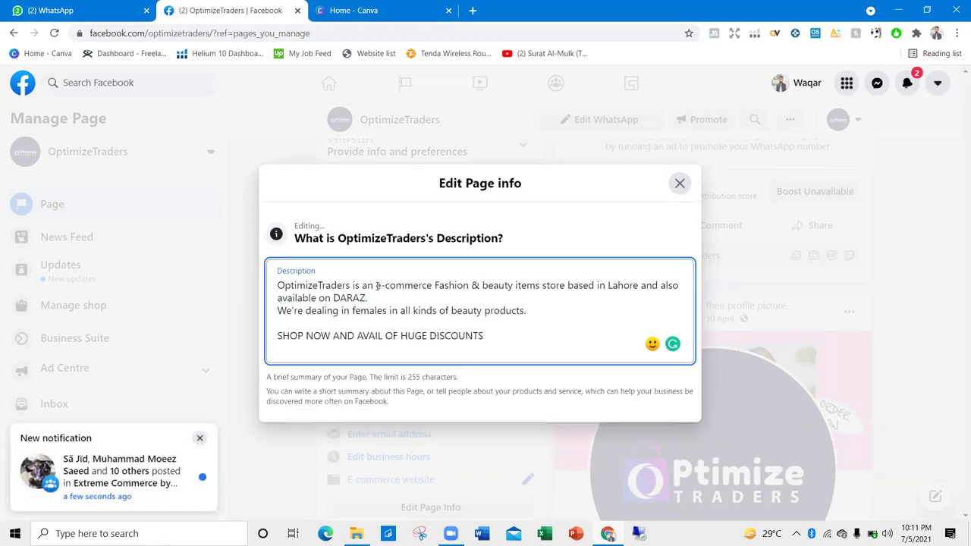
pyautogui.click(566, 235)
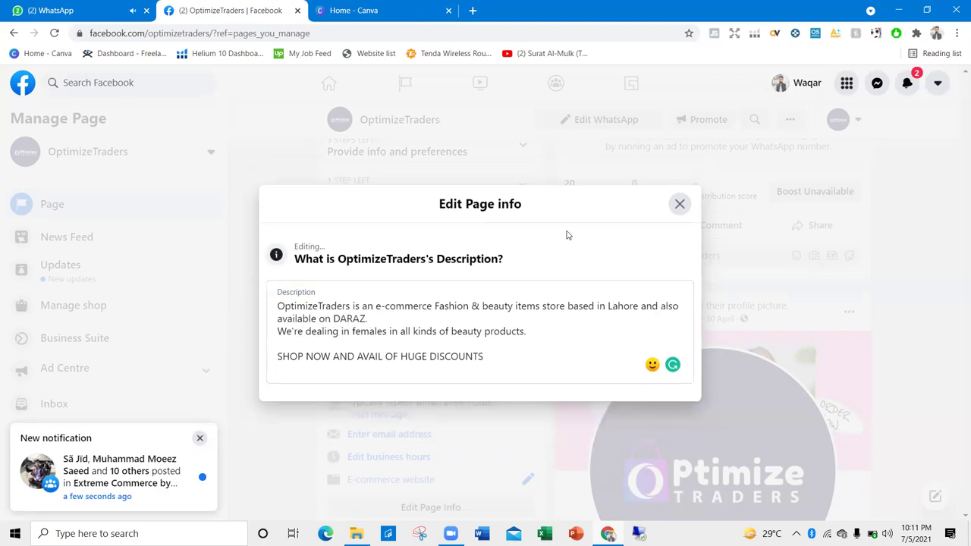
pyautogui.click(681, 206)
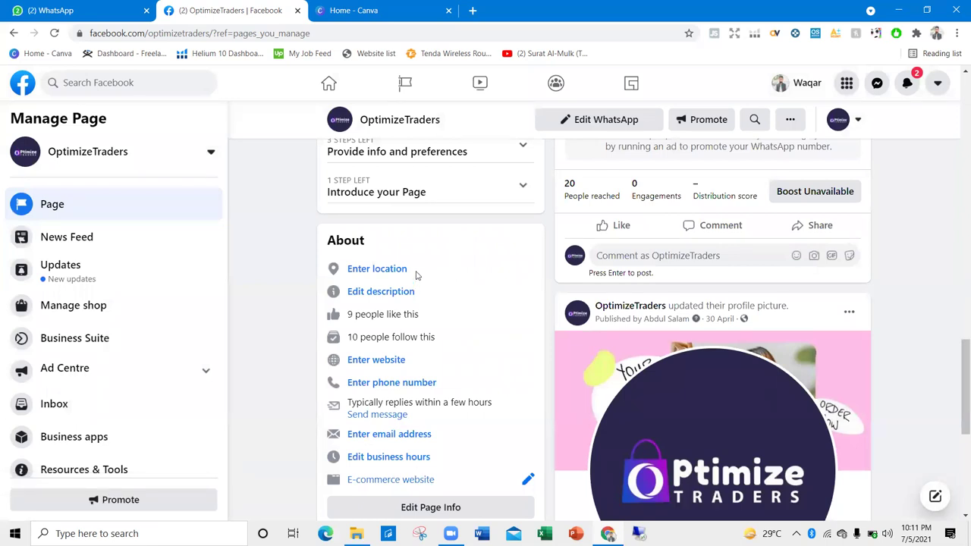
# Step: Reload the page and expand the full description in the About section to check it
pyautogui.click(55, 35)
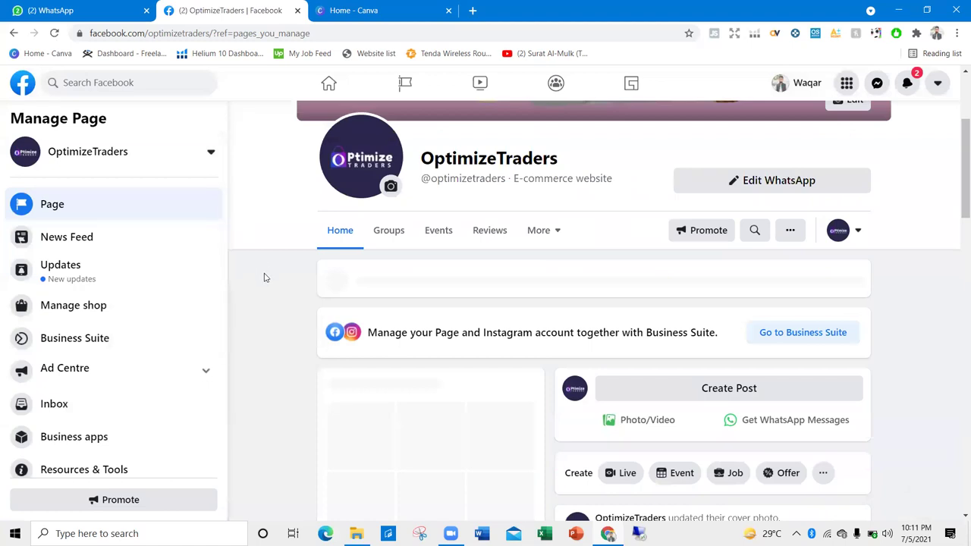
pyautogui.scroll(-4, 266, 281)
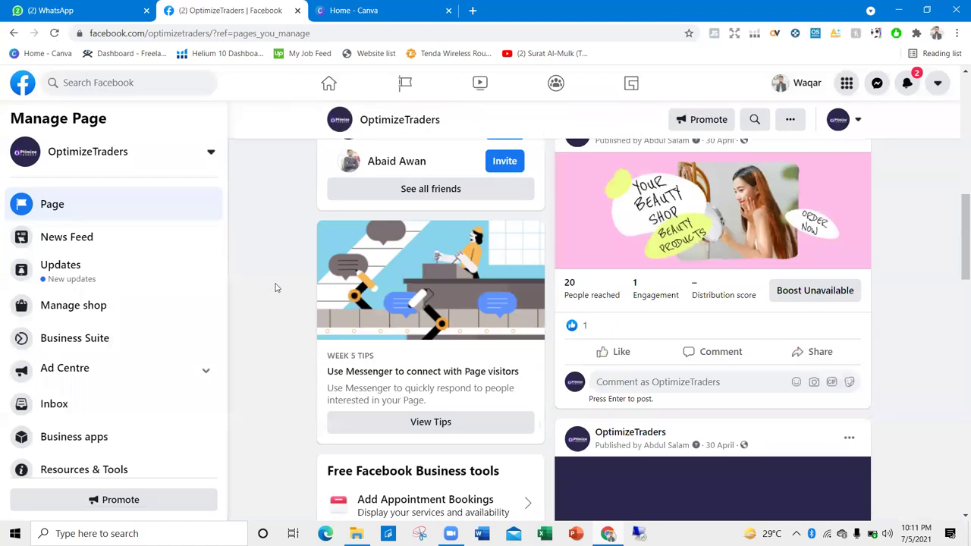
pyautogui.scroll(-3, 275, 288)
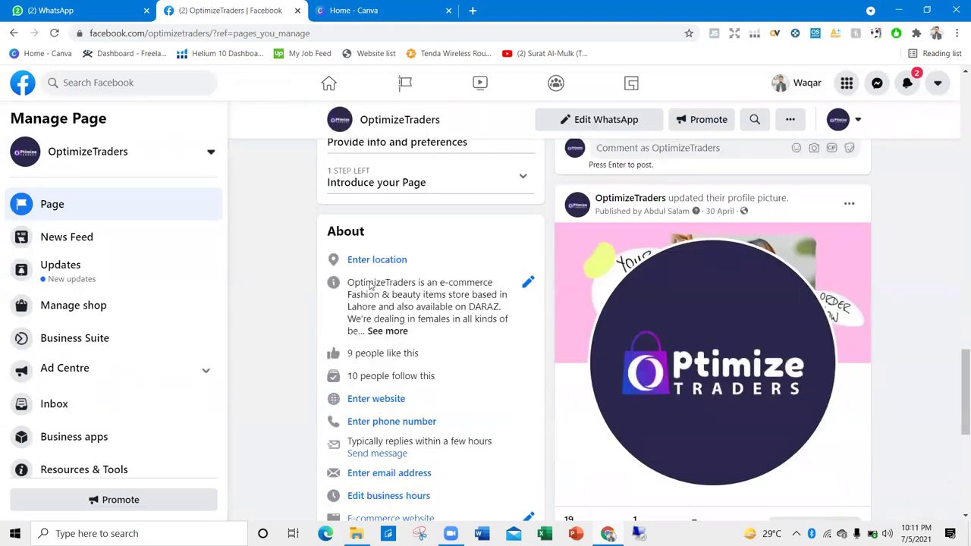
pyautogui.click(382, 333)
pyautogui.scroll(-2, 354, 289)
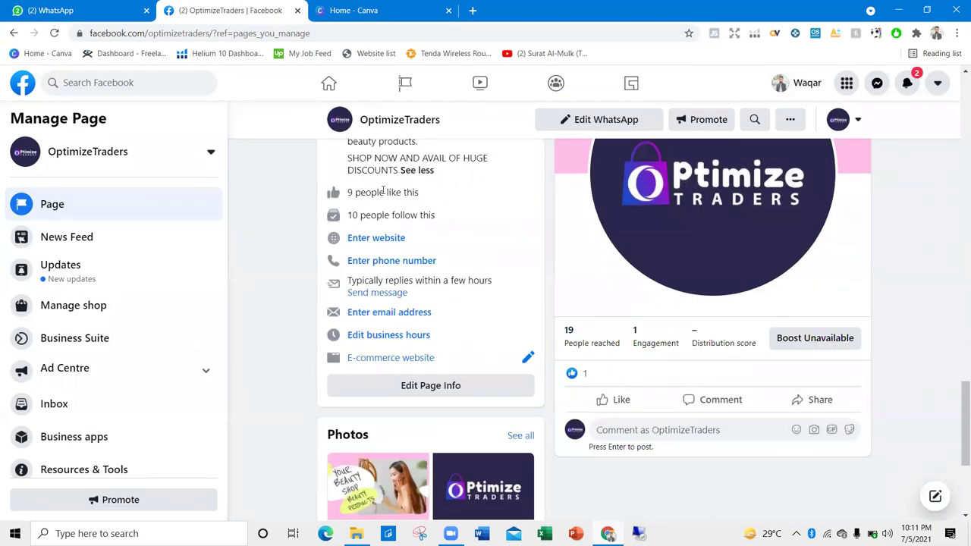
pyautogui.scroll(-1, 301, 217)
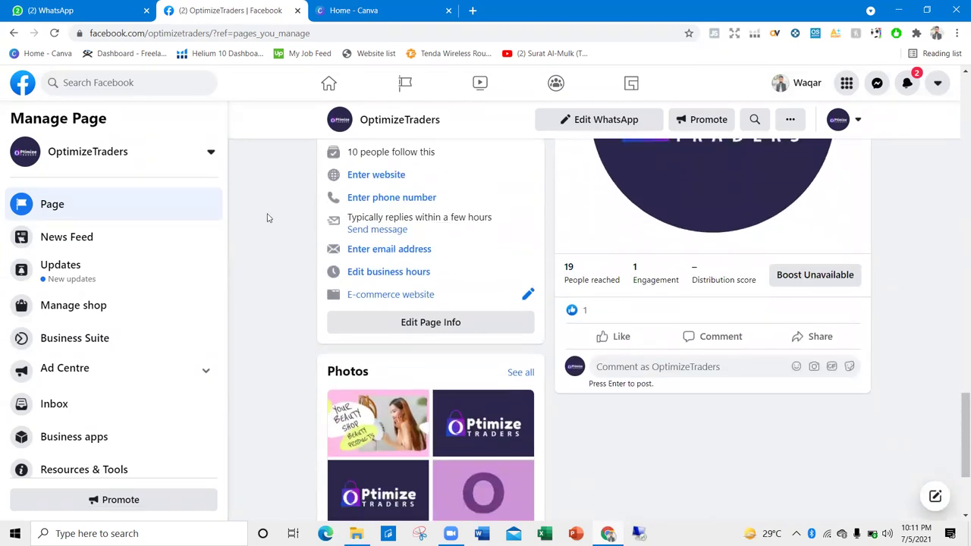
# Step: Open the page's website field for editing, and load daraz.pk in a new browser tab
pyautogui.click(365, 183)
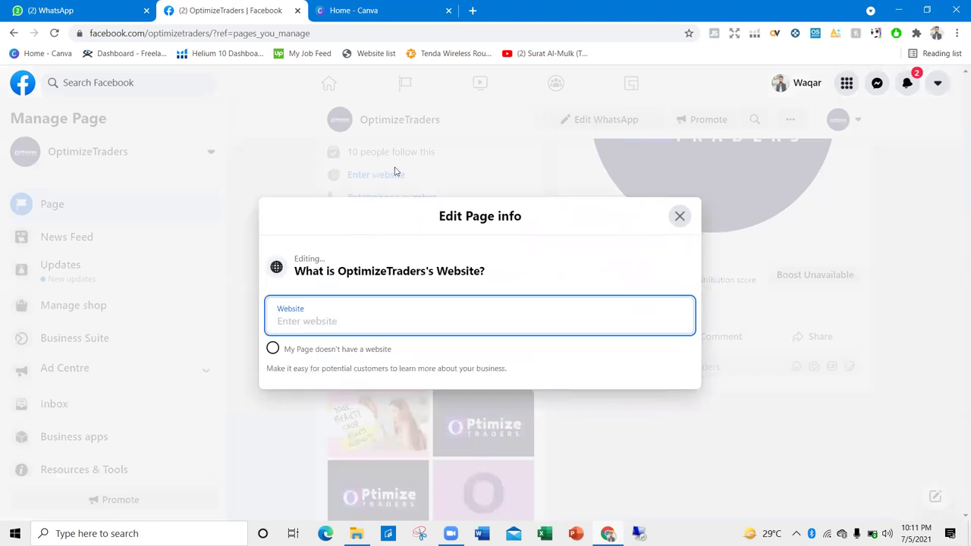
pyautogui.click(473, 10)
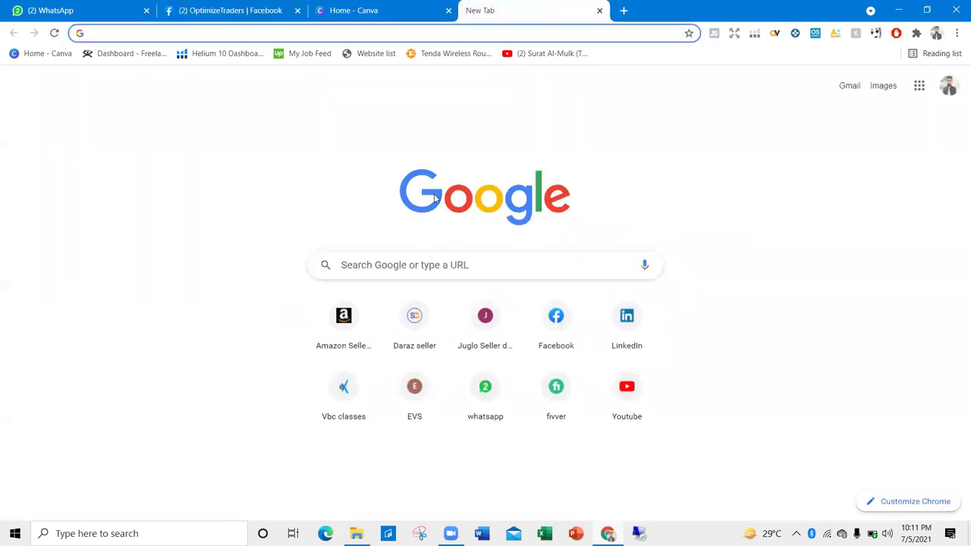
pyautogui.write('da')
pyautogui.press('Return')
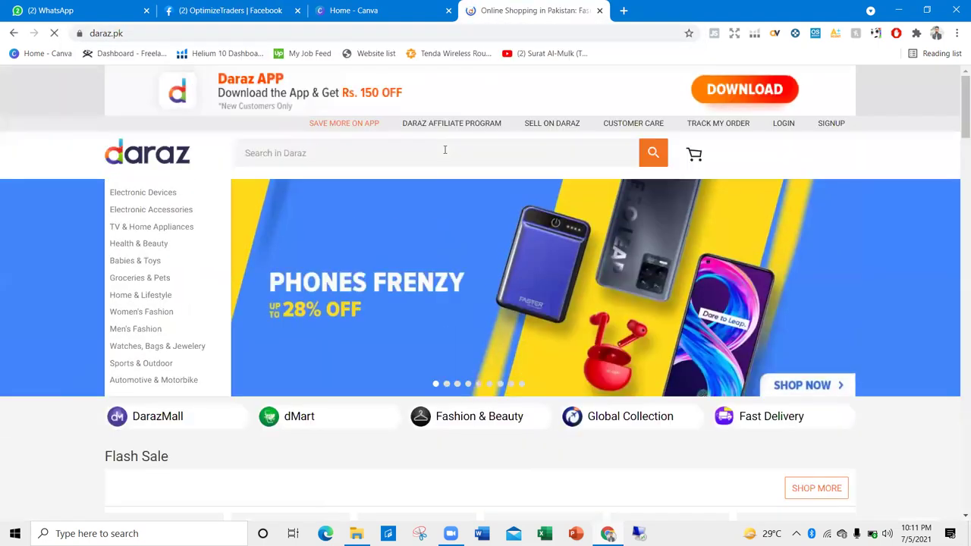
pyautogui.click(444, 149)
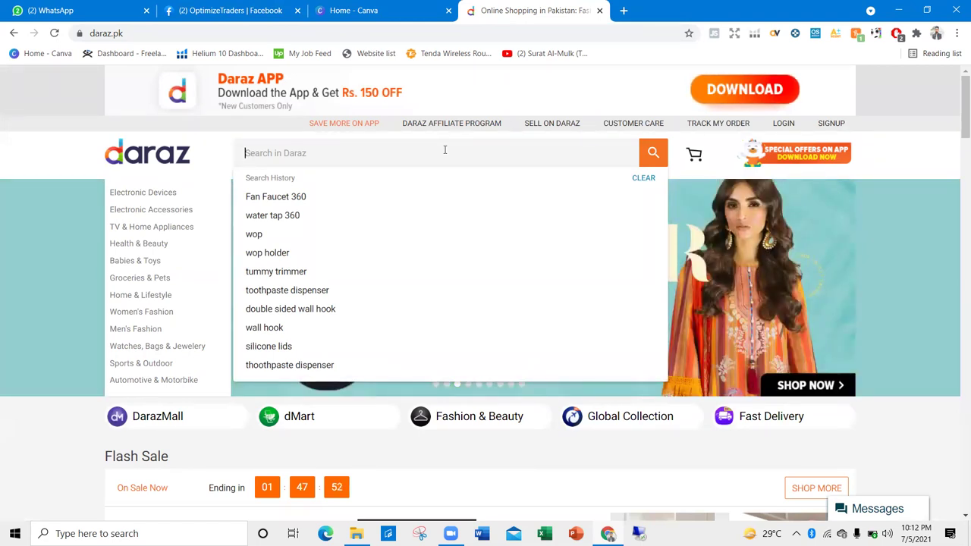
# Step: Open Daraz Seller Center in a new tab and sign in with the store account's saved e-mail and password
pyautogui.click(622, 11)
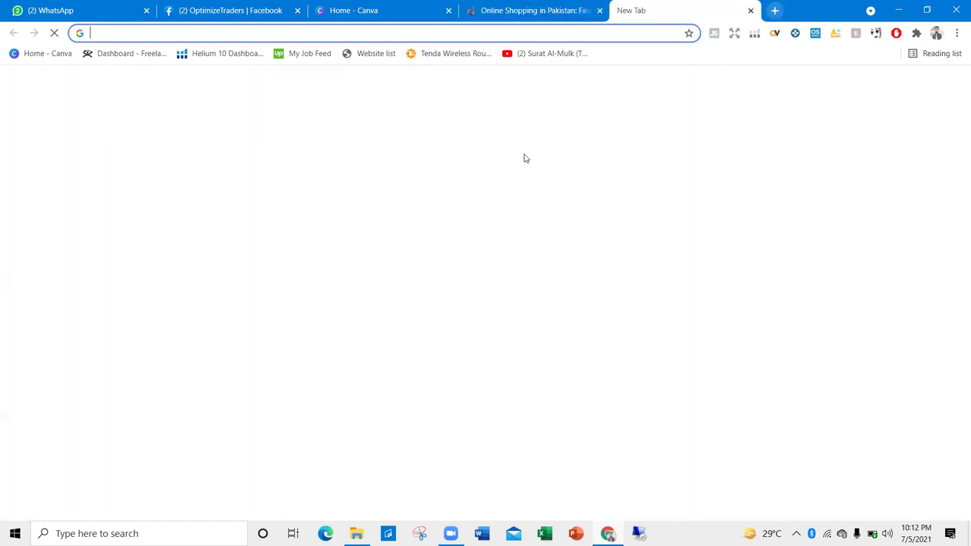
pyautogui.click(403, 325)
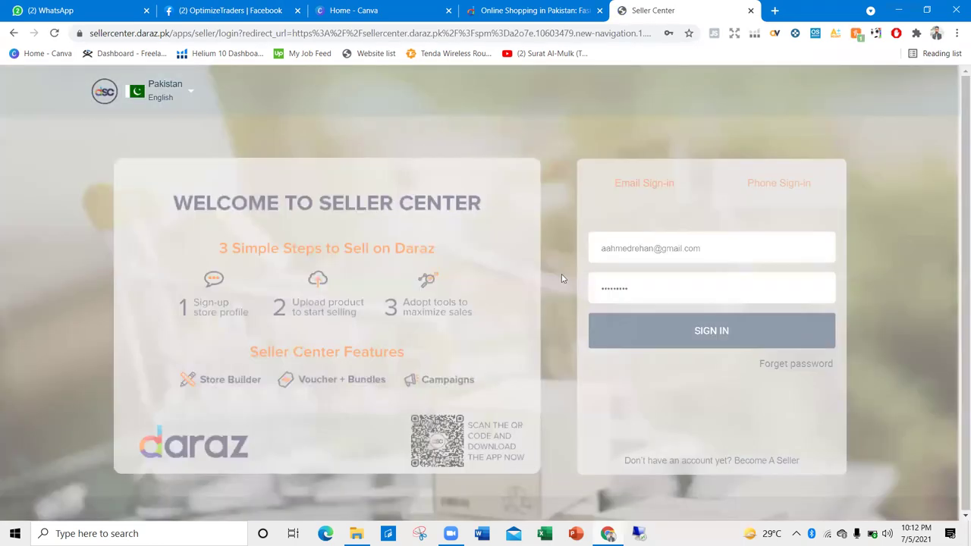
pyautogui.click(741, 250)
pyautogui.scroll(-3, 620, 447)
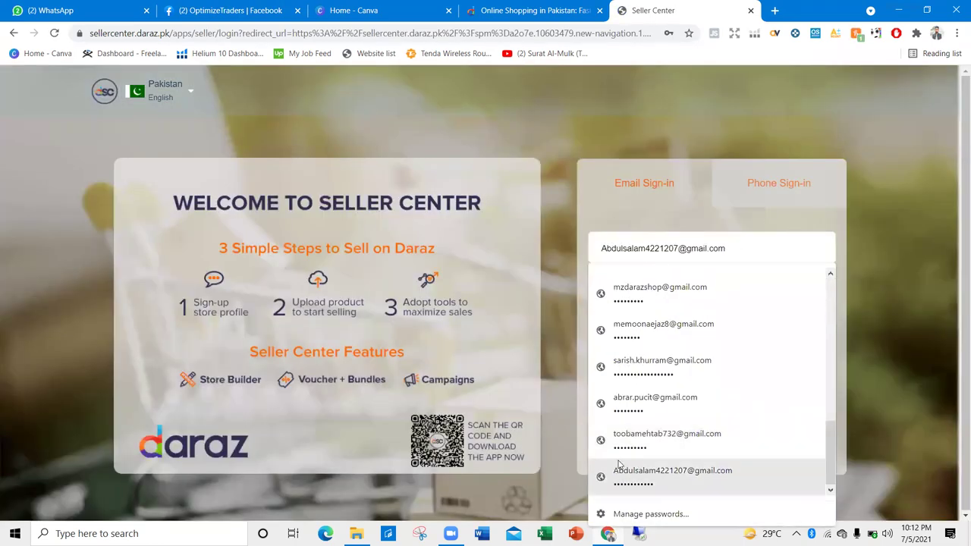
pyautogui.click(619, 466)
pyautogui.click(662, 323)
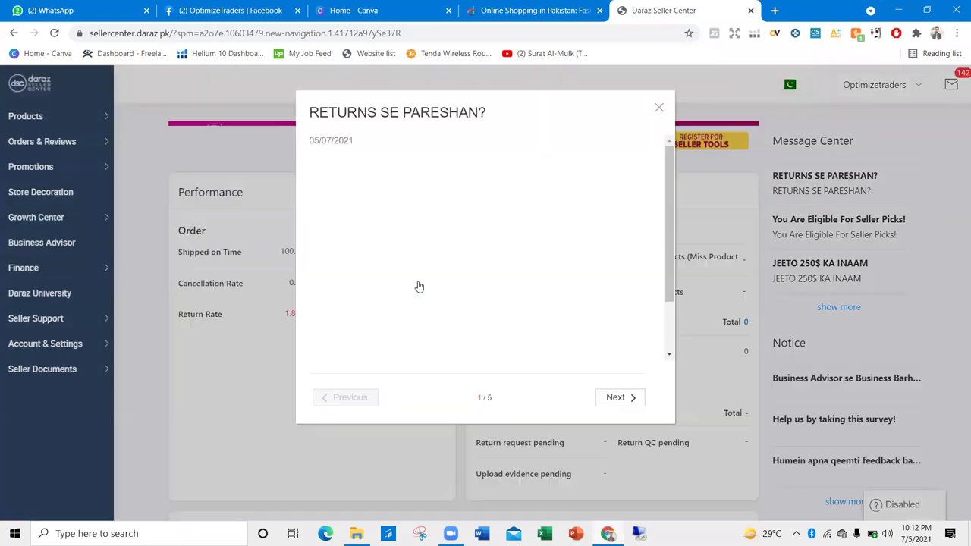
# Step: Dismiss the announcement, open the store's product overview and view the Eyeliner Pack of 12 listing
pyautogui.click(659, 108)
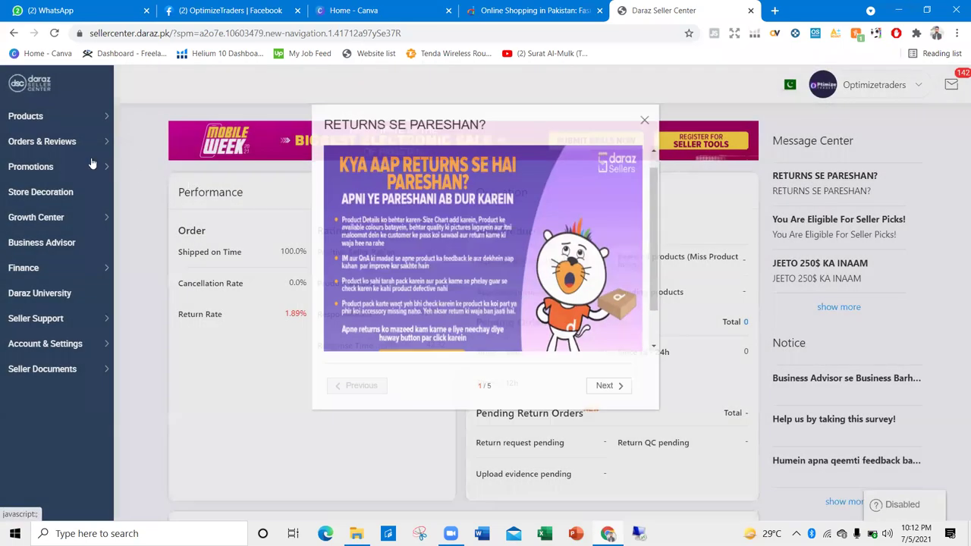
pyautogui.click(129, 122)
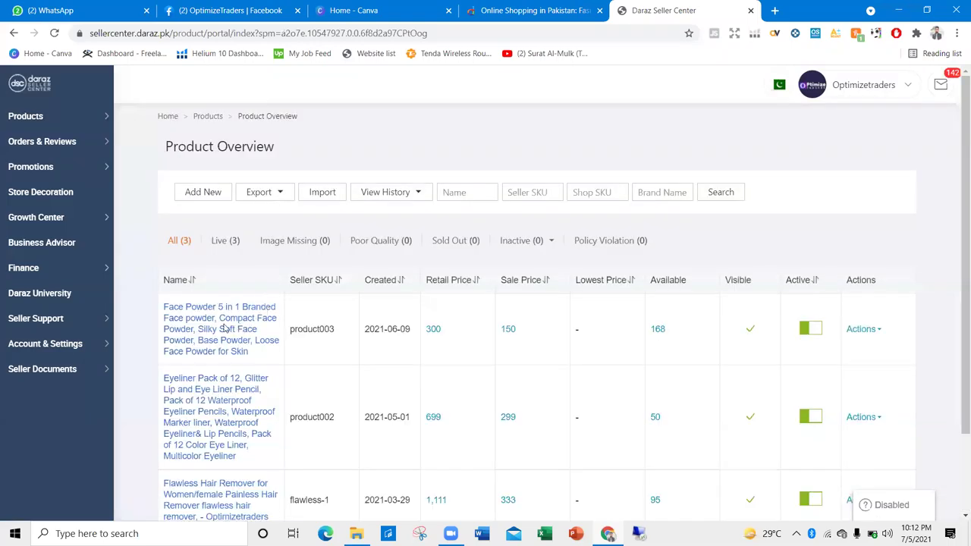
pyautogui.click(207, 382)
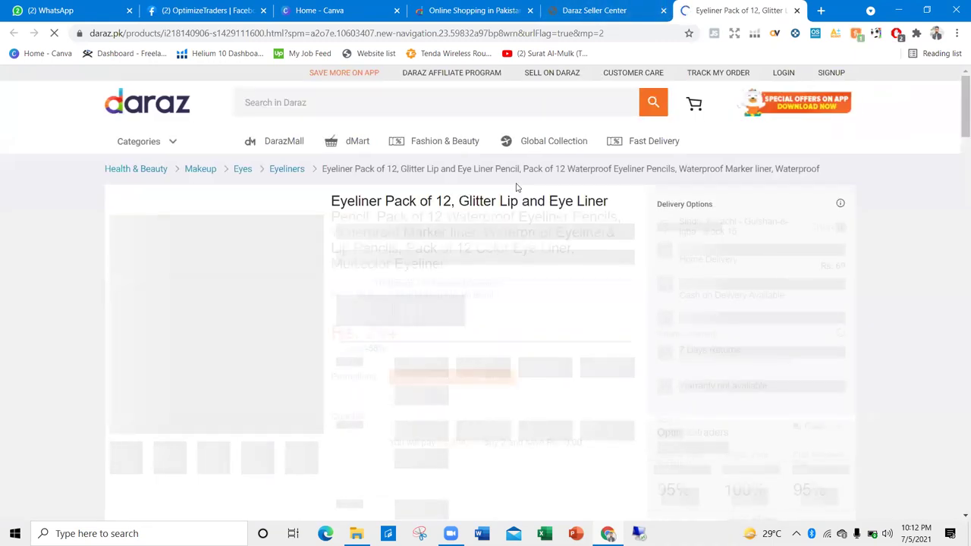
# Step: Go from the product listing to the Optimizetraders store homepage and copy its web address
pyautogui.scroll(-2, 615, 226)
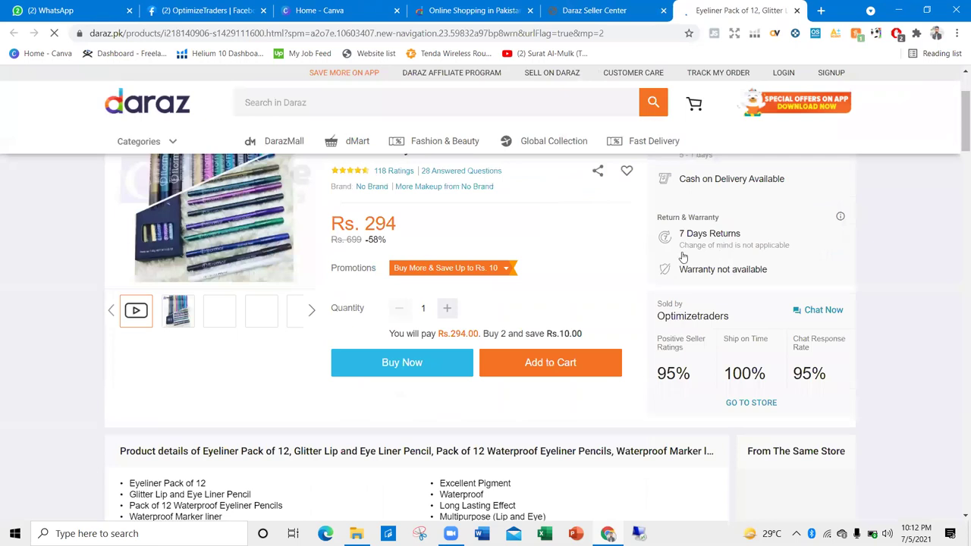
pyautogui.scroll(-2, 683, 258)
pyautogui.click(751, 266)
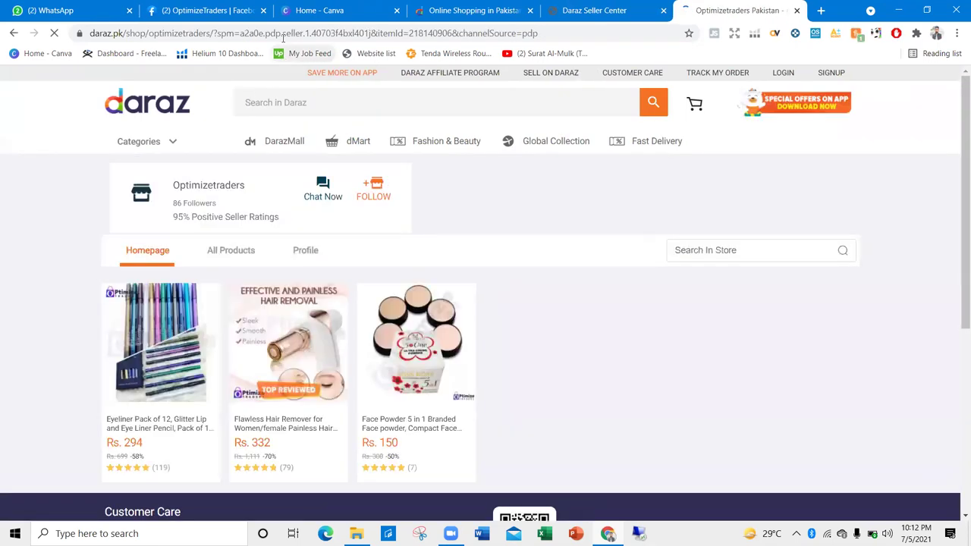
pyautogui.click(187, 31)
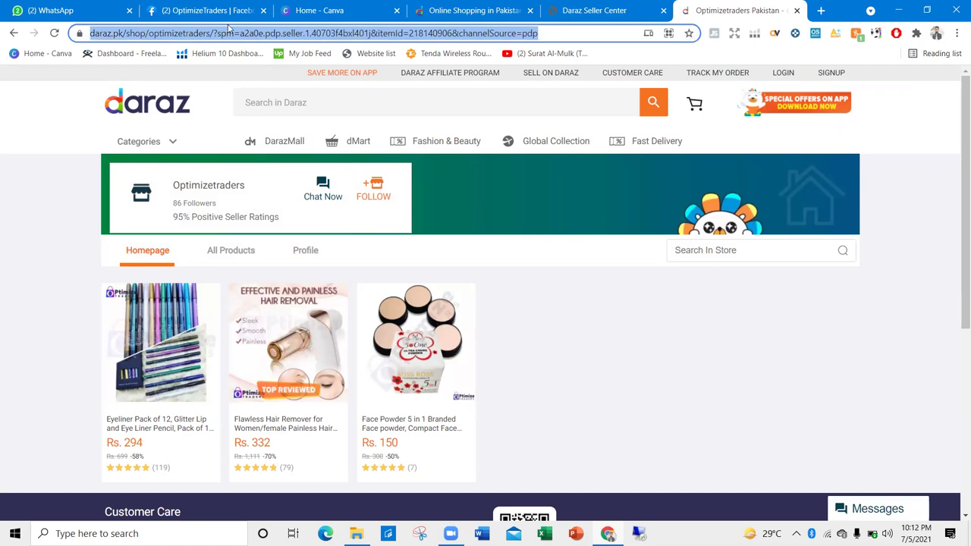
# Step: Switch back to Facebook, paste the Daraz store address as the page's website, save it and close the editor
pyautogui.click(232, 13)
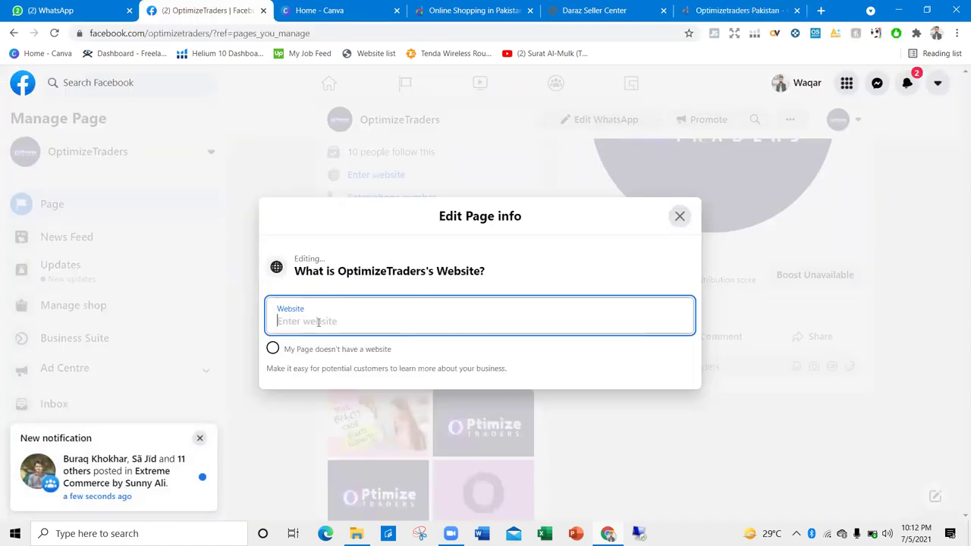
pyautogui.hotkey('ctrl', 'v')
pyautogui.press('Return')
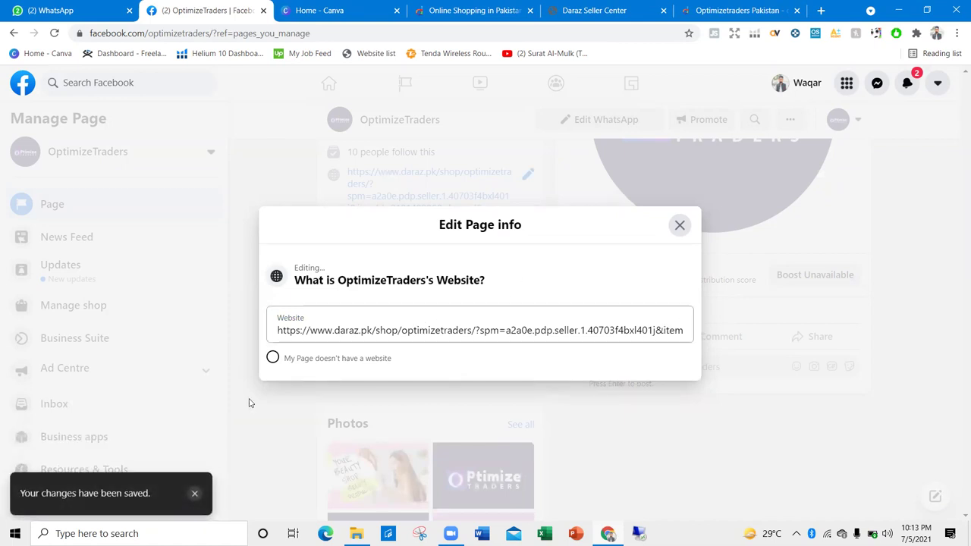
pyautogui.moveTo(150, 494); pyautogui.dragTo(80, 494)
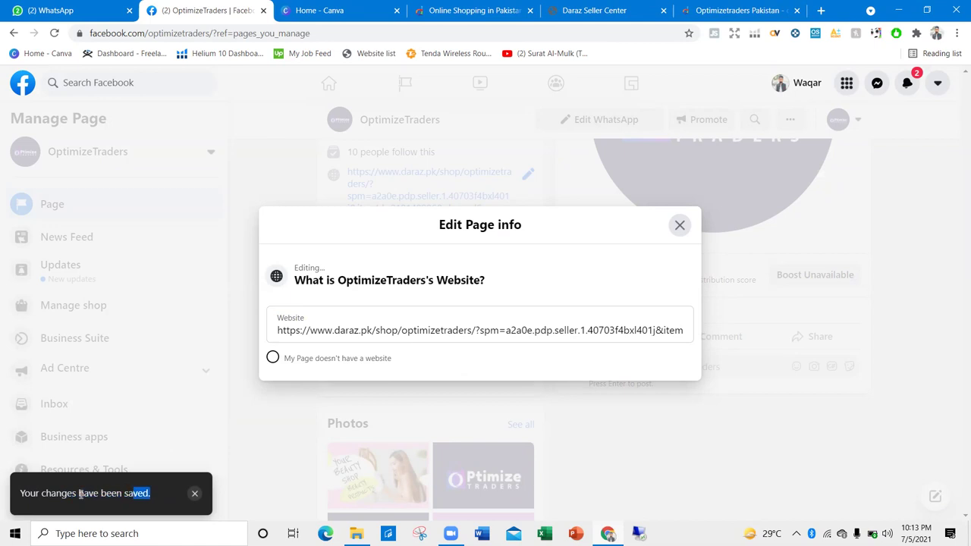
pyautogui.click(539, 251)
pyautogui.click(679, 226)
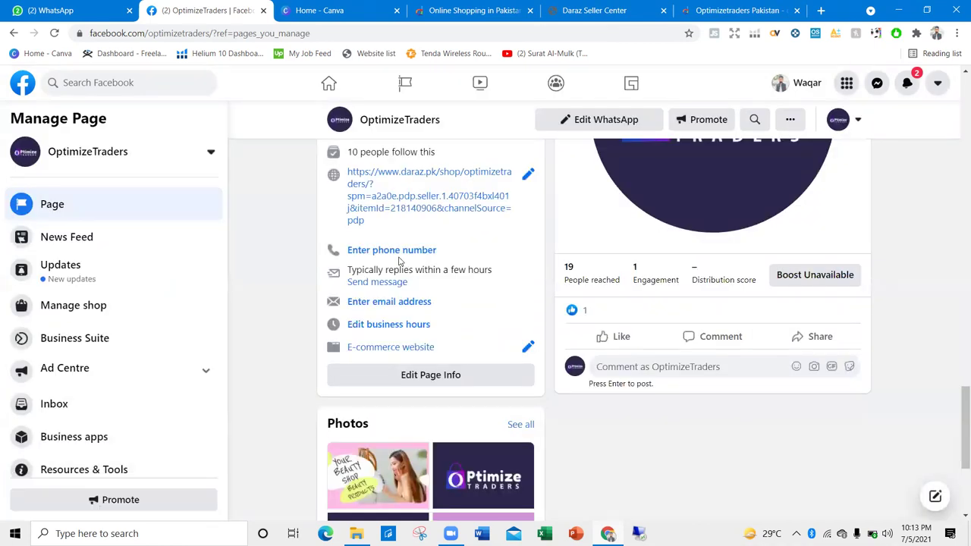
# Step: Mark the page as not having an email address and close the page info editor
pyautogui.click(404, 303)
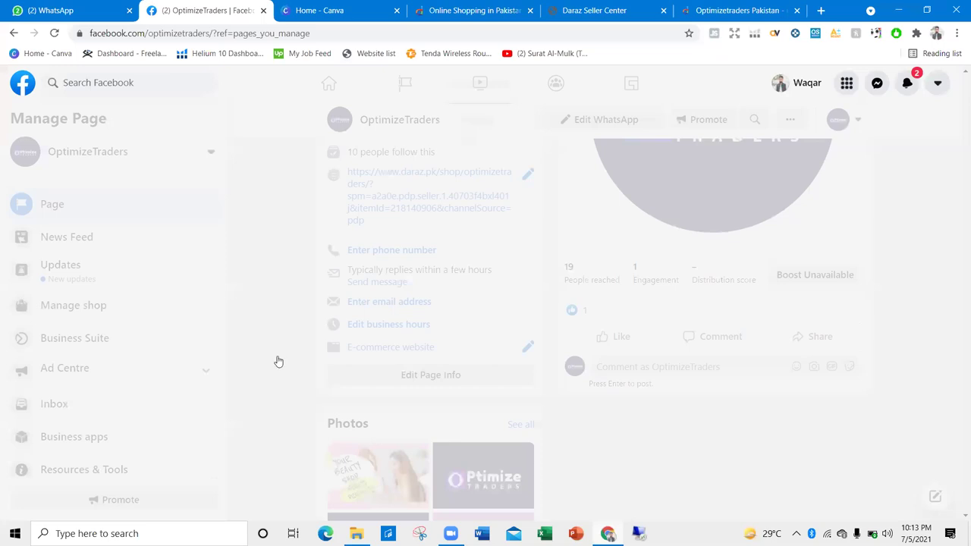
pyautogui.click(273, 357)
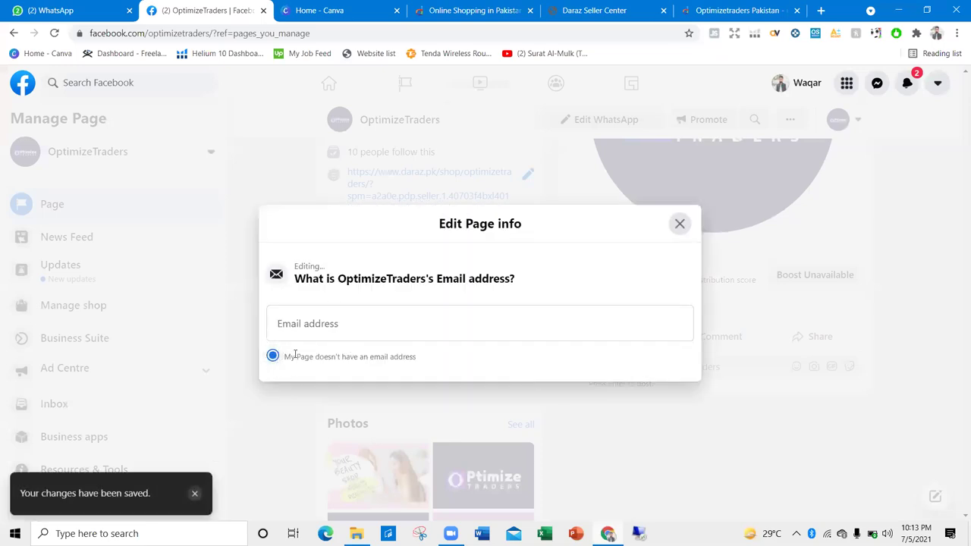
pyautogui.click(679, 224)
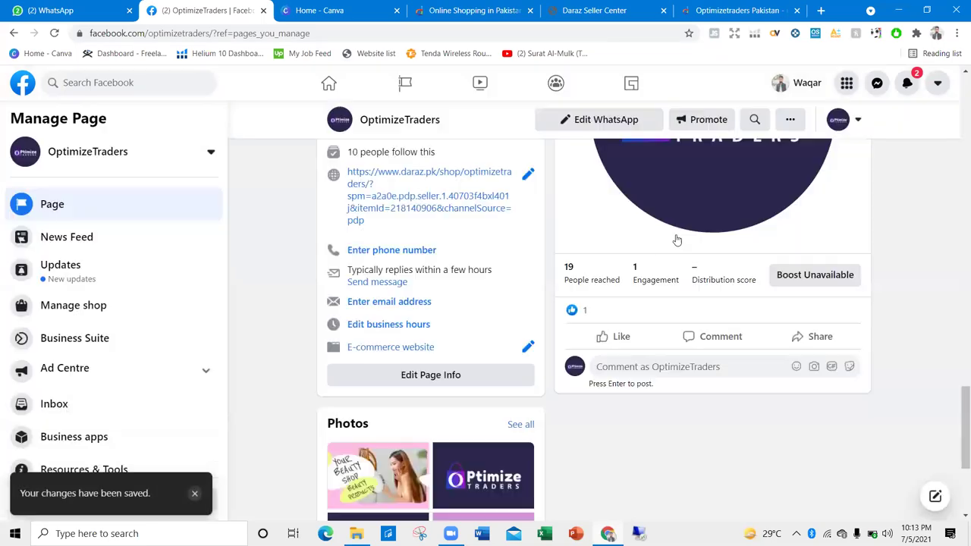
# Step: Choose Always open for the page's business hours and close the page info editor
pyautogui.click(367, 331)
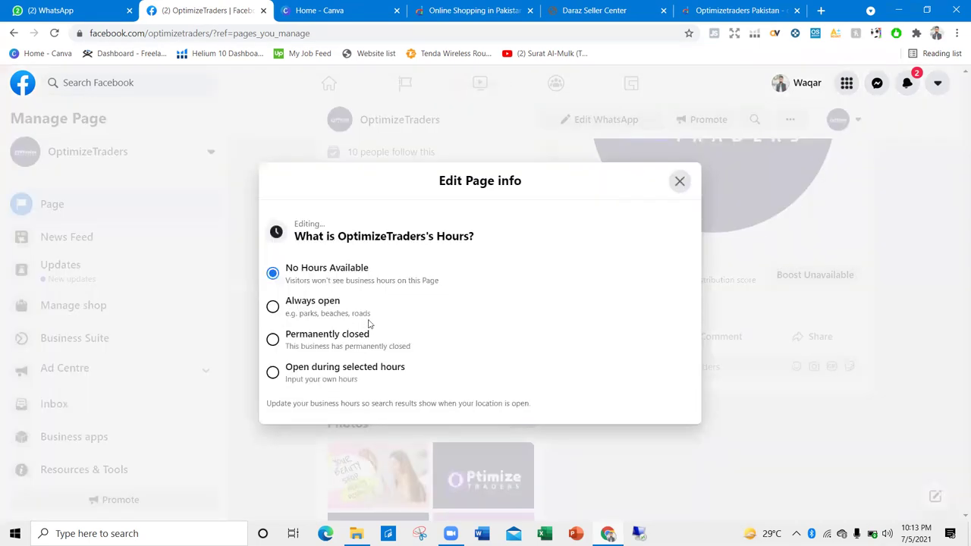
pyautogui.click(295, 314)
pyautogui.click(679, 183)
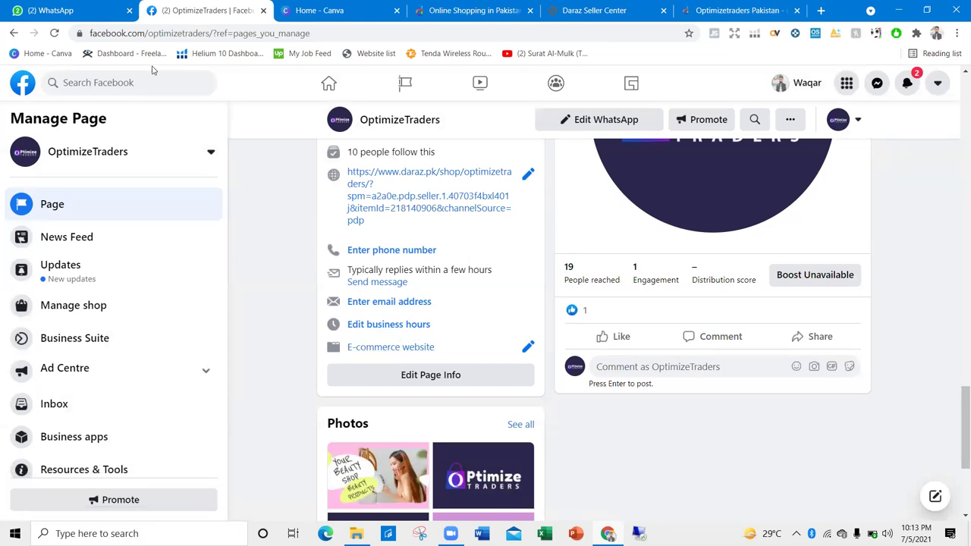
# Step: Reload the page, open the WhatsApp action button for editing and review the actions available to visitors
pyautogui.click(54, 35)
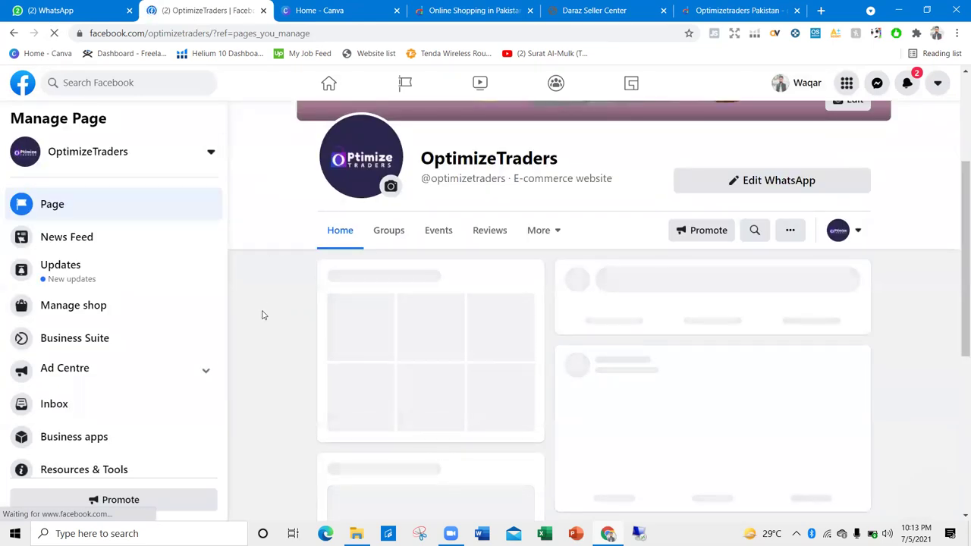
pyautogui.click(748, 179)
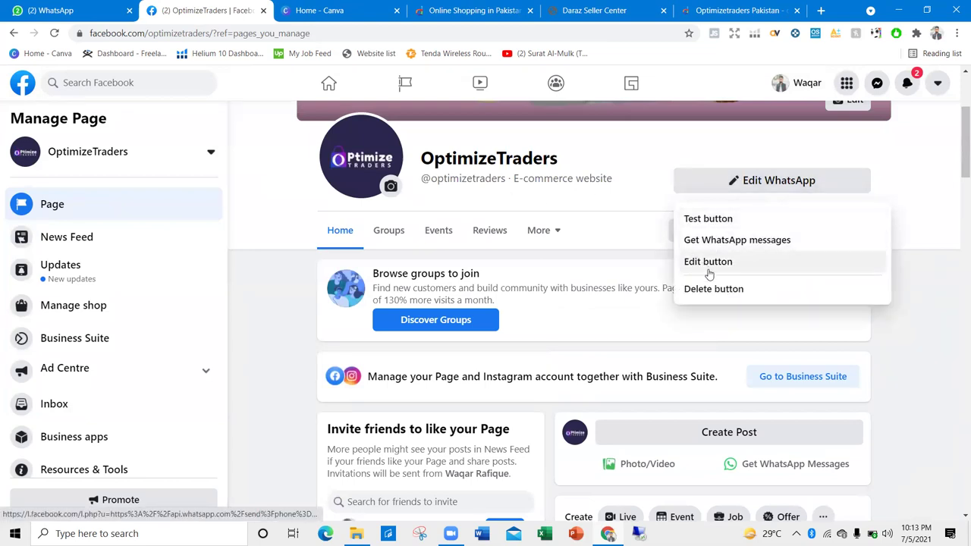
pyautogui.click(707, 262)
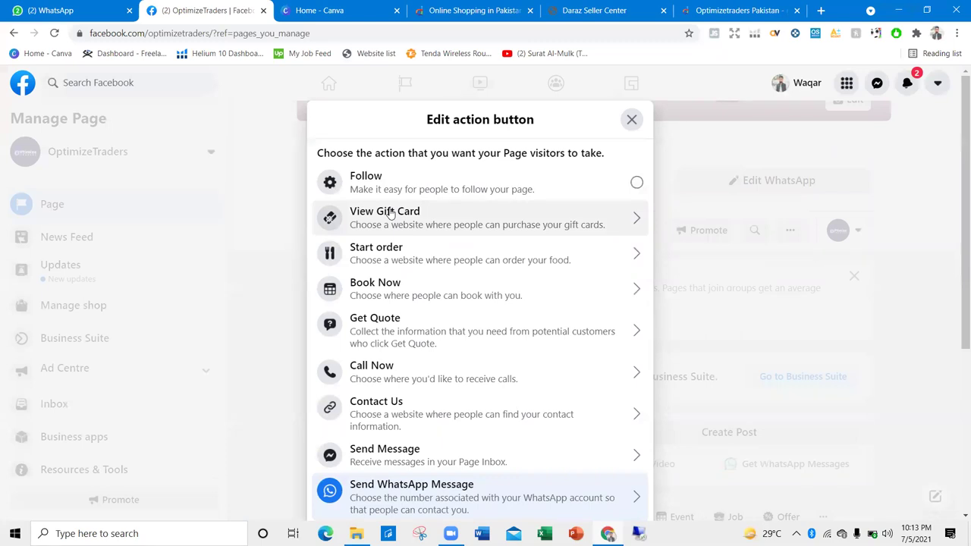
pyautogui.scroll(-4, 390, 214)
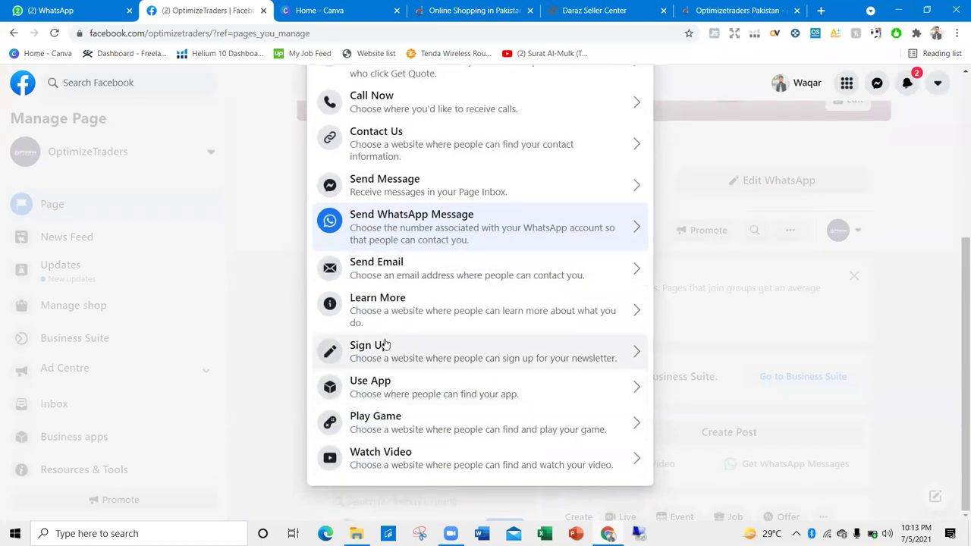
pyautogui.scroll(1, 382, 274)
pyautogui.scroll(3, 381, 260)
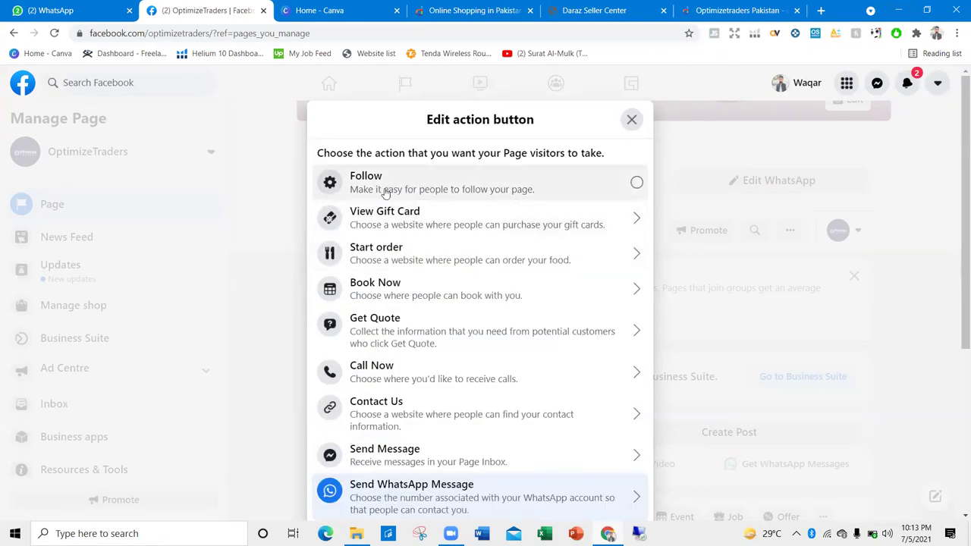
pyautogui.scroll(-2, 394, 283)
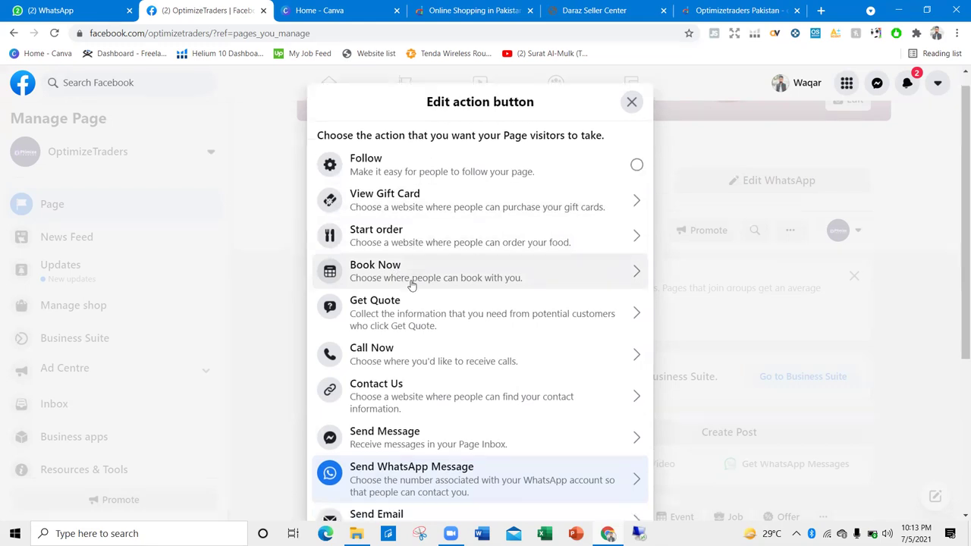
pyautogui.scroll(-1, 397, 288)
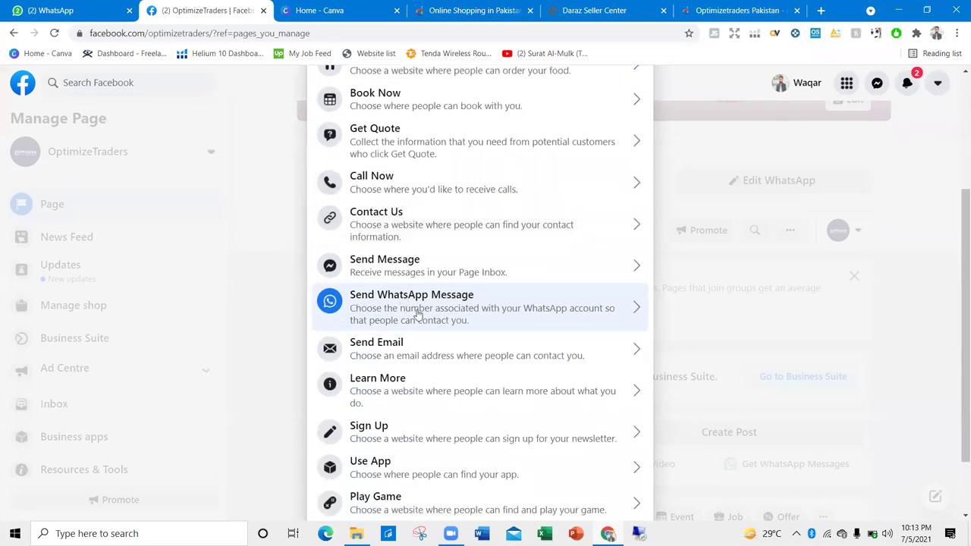
pyautogui.scroll(-2, 419, 334)
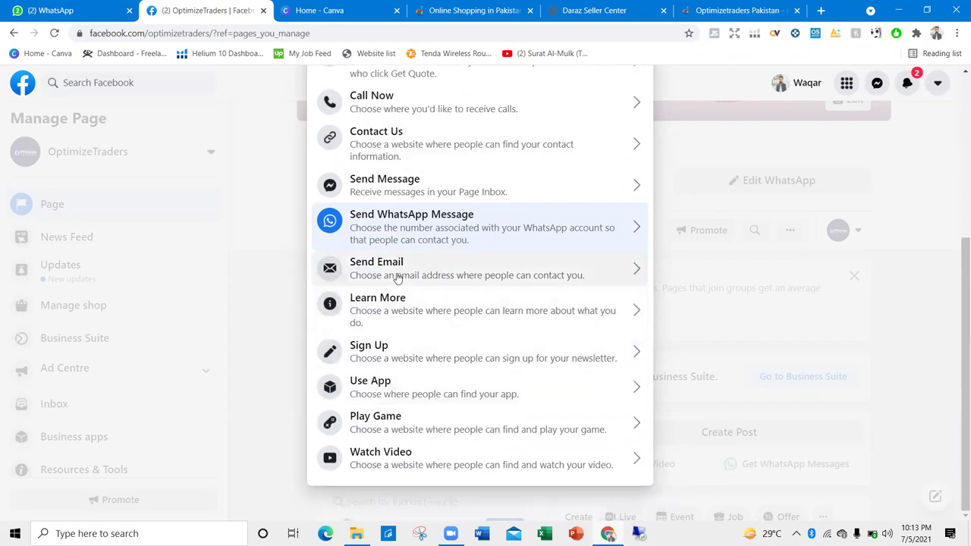
pyautogui.scroll(4, 397, 278)
pyautogui.scroll(1, 387, 270)
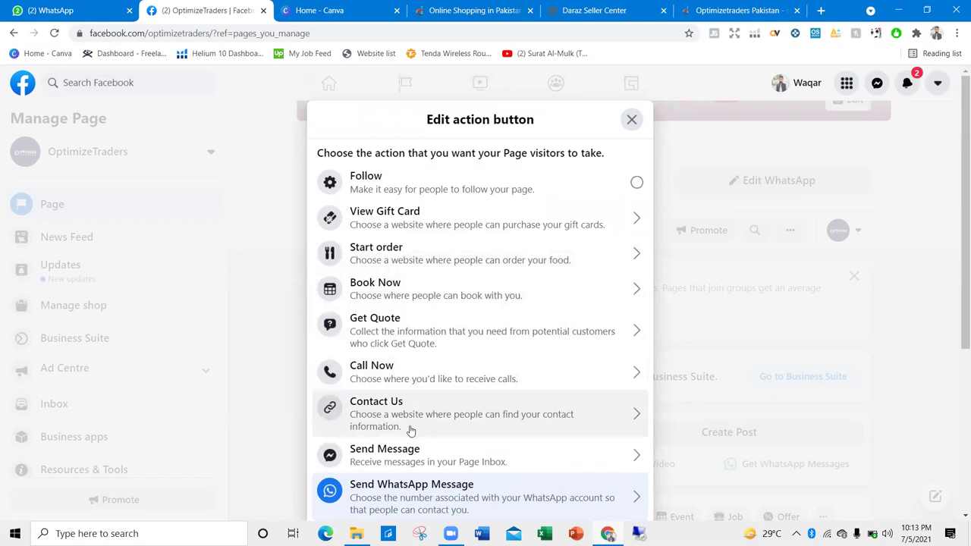
# Step: Choose Contact Us as the page's action button, paste the Daraz store address as its website and save
pyautogui.click(410, 428)
pyautogui.click(386, 267)
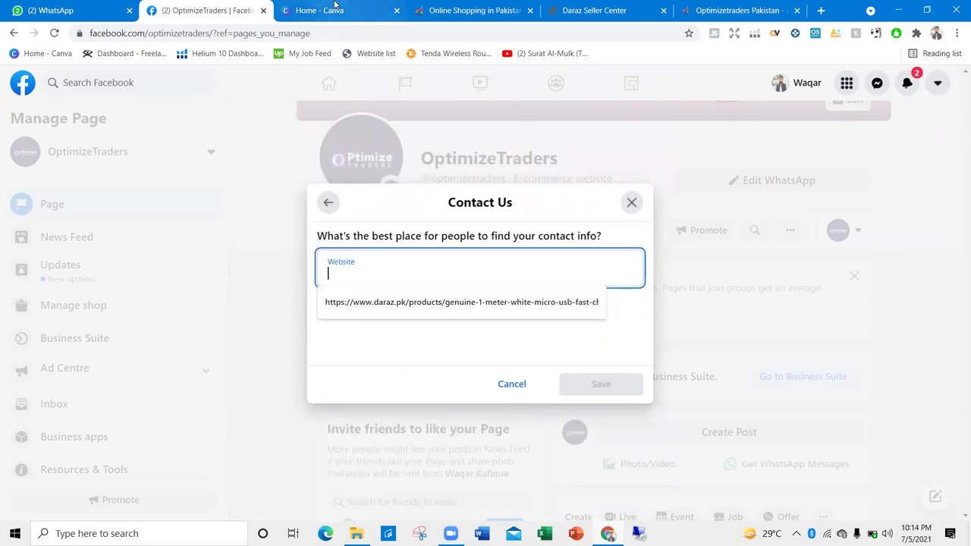
pyautogui.hotkey('ctrl', 'v')
pyautogui.click(450, 228)
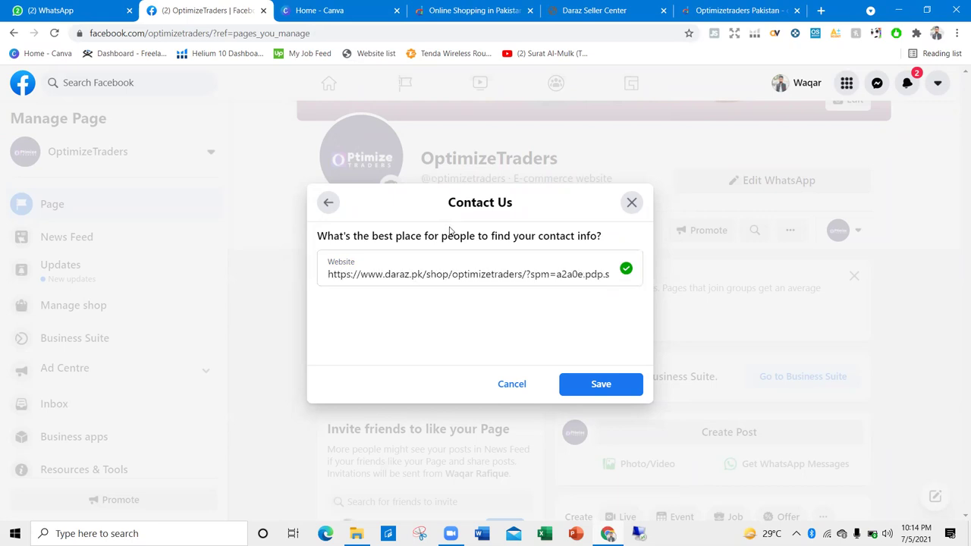
pyautogui.click(600, 389)
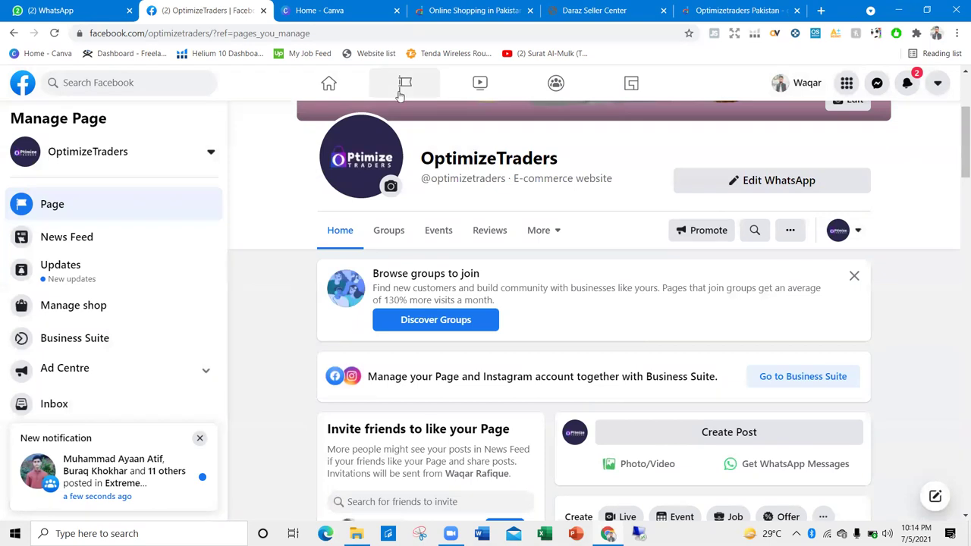
# Step: Reload the OptimizeTraders page and dismiss the suggestion to browse groups to join
pyautogui.click(53, 34)
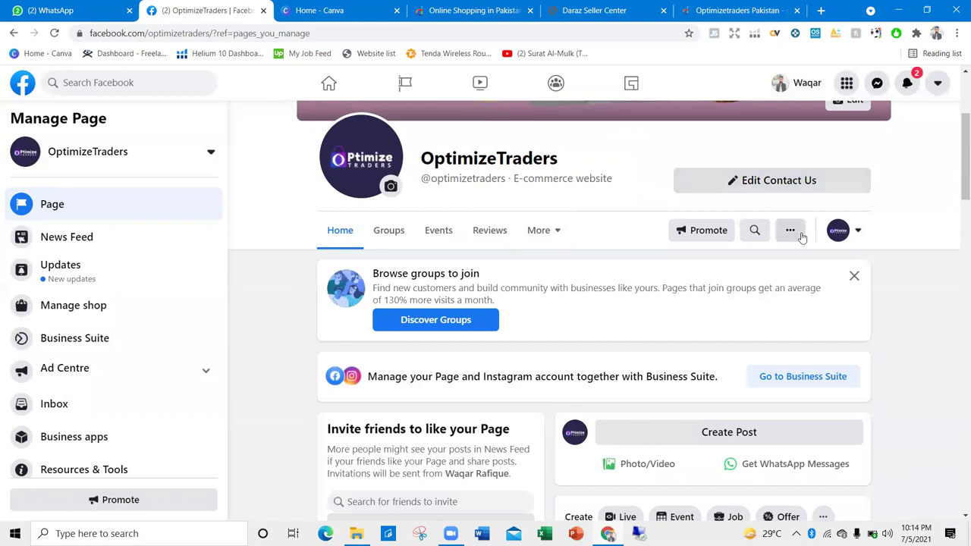
pyautogui.click(854, 275)
# Step: Open the Contact Us action button for editing, review the available visitor actions and close the editor
pyautogui.click(767, 188)
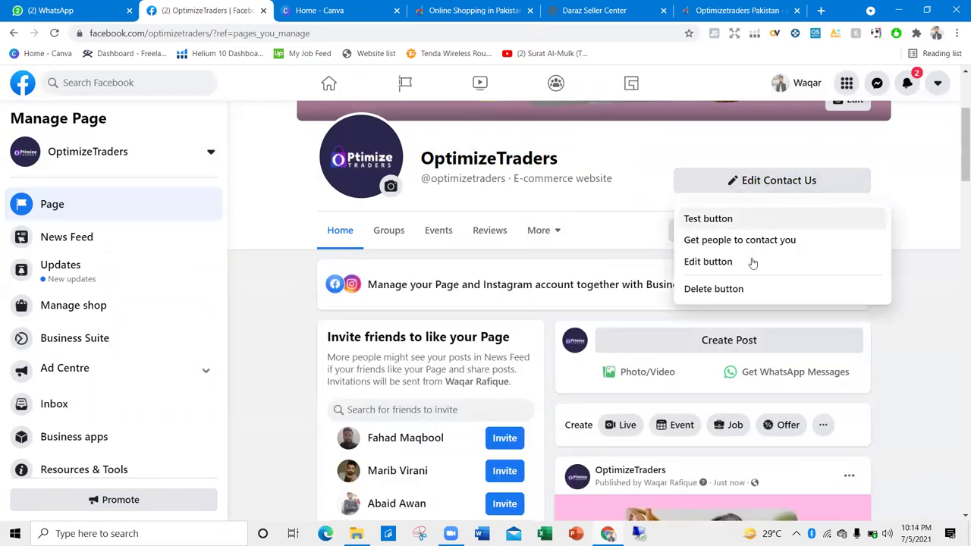
pyautogui.click(727, 264)
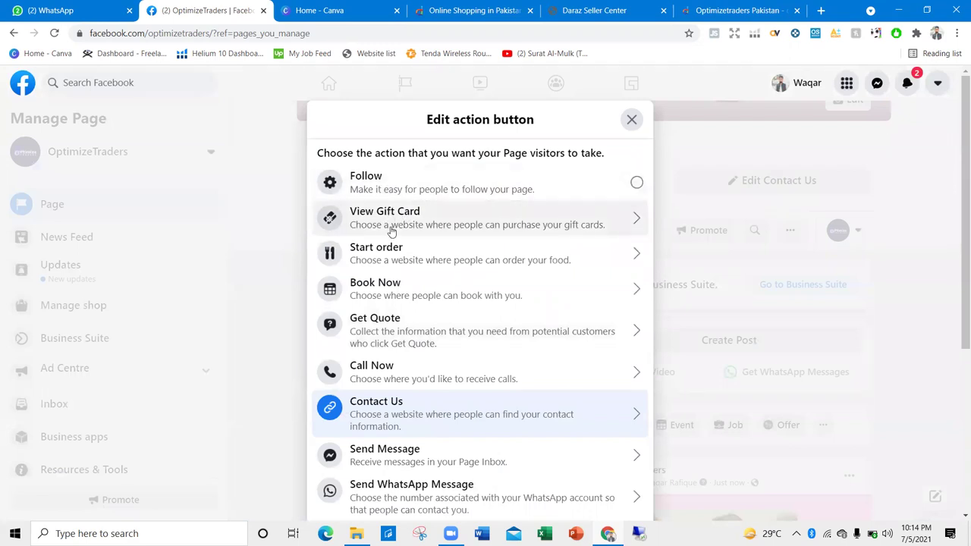
pyautogui.scroll(-2, 385, 282)
pyautogui.scroll(-2, 389, 286)
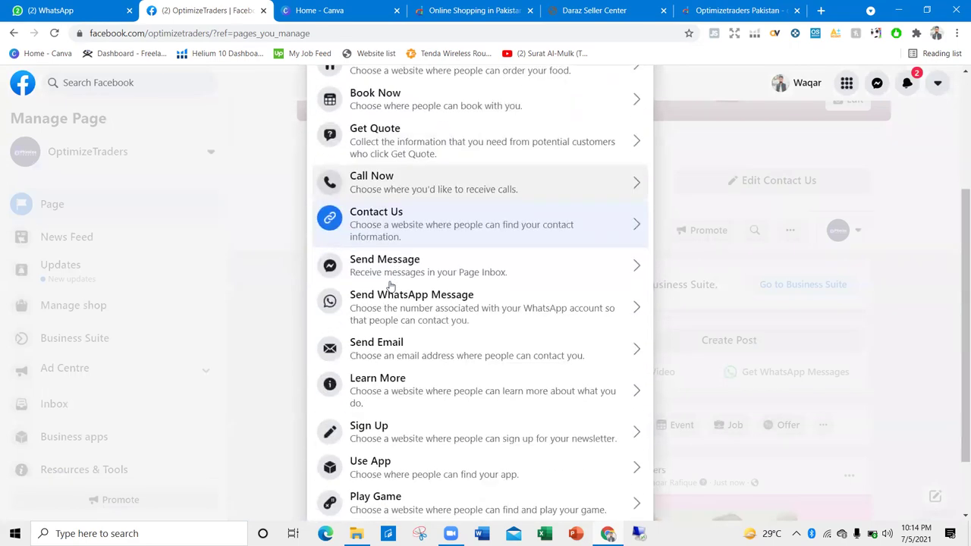
pyautogui.scroll(4, 432, 458)
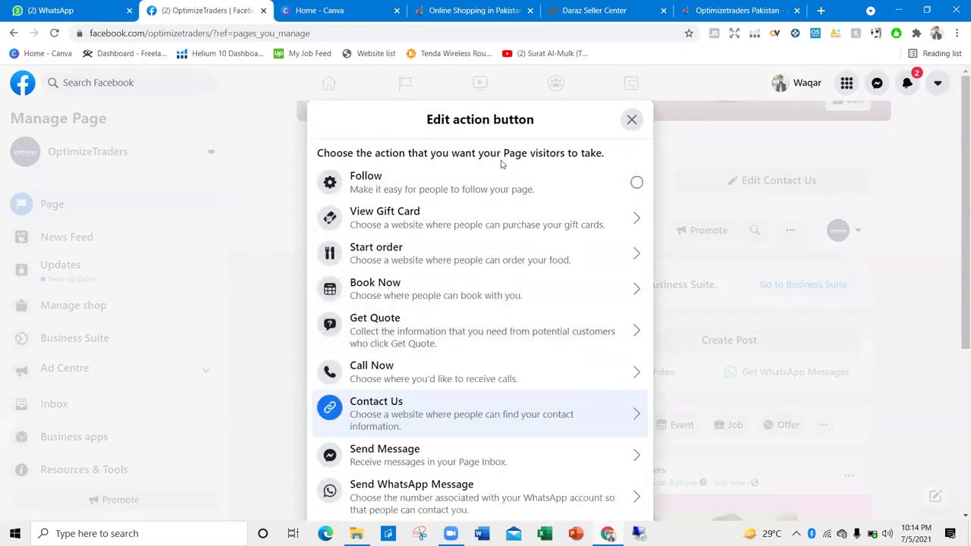
pyautogui.click(630, 120)
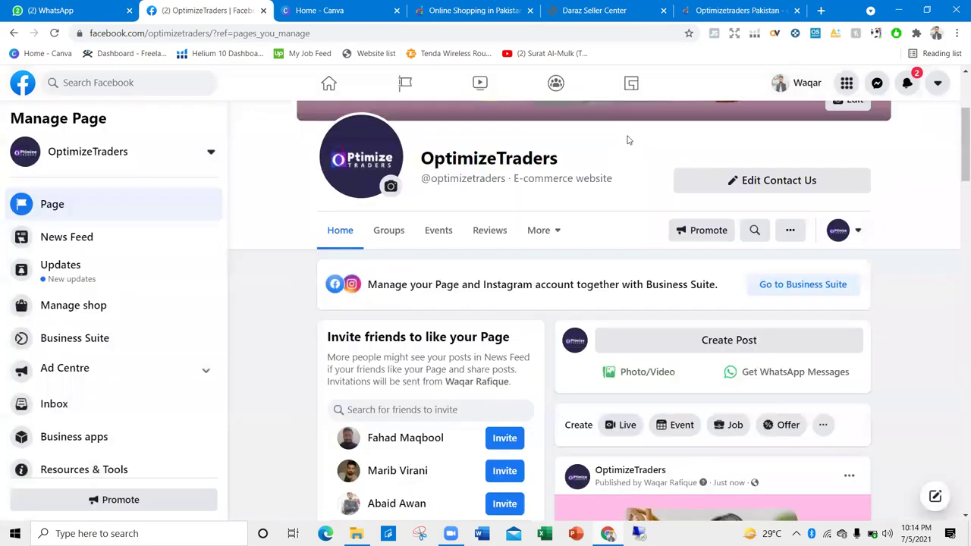
# Step: Replace the page's E-commerce website category with Beauty, cosmetic & personal care and close the page info editor
pyautogui.scroll(-3, 444, 203)
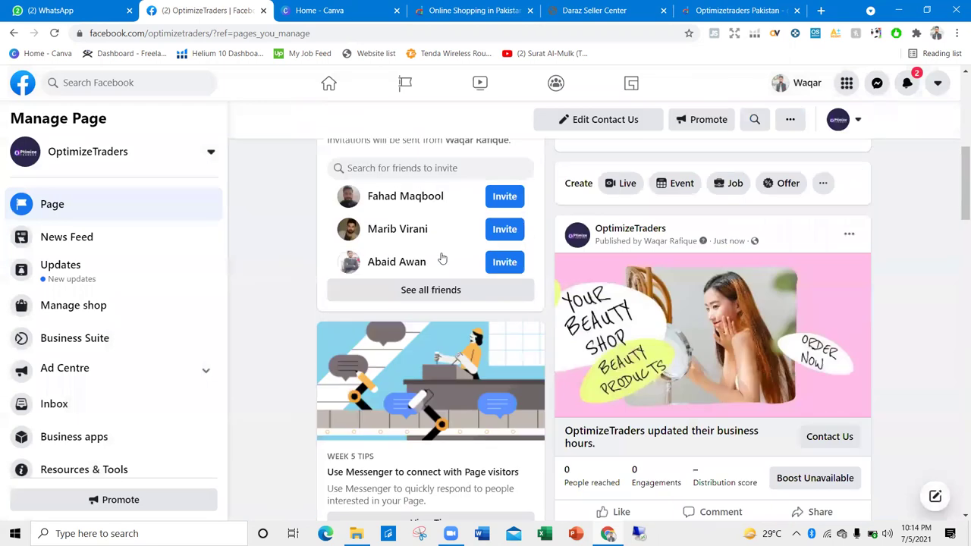
pyautogui.scroll(-5, 383, 290)
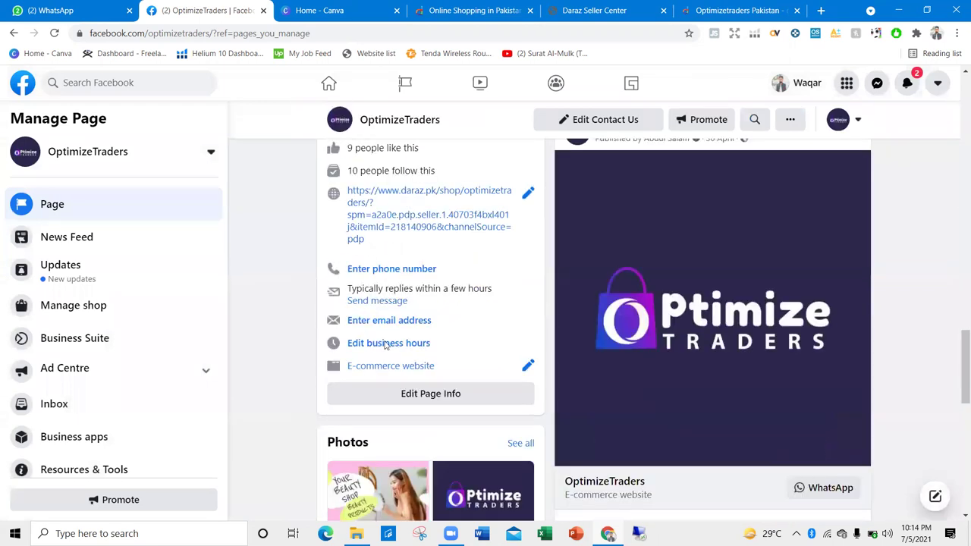
pyautogui.scroll(-1, 534, 301)
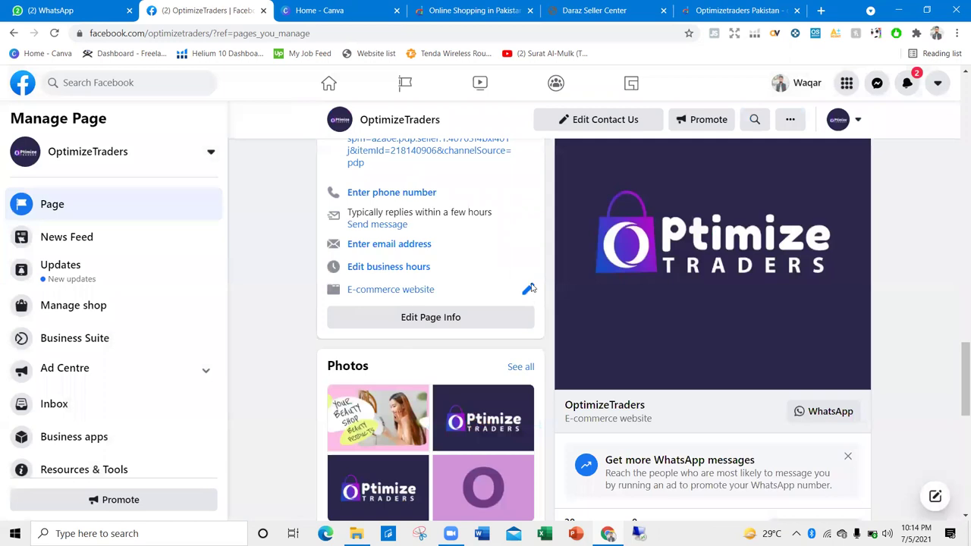
pyautogui.click(529, 289)
pyautogui.click(368, 318)
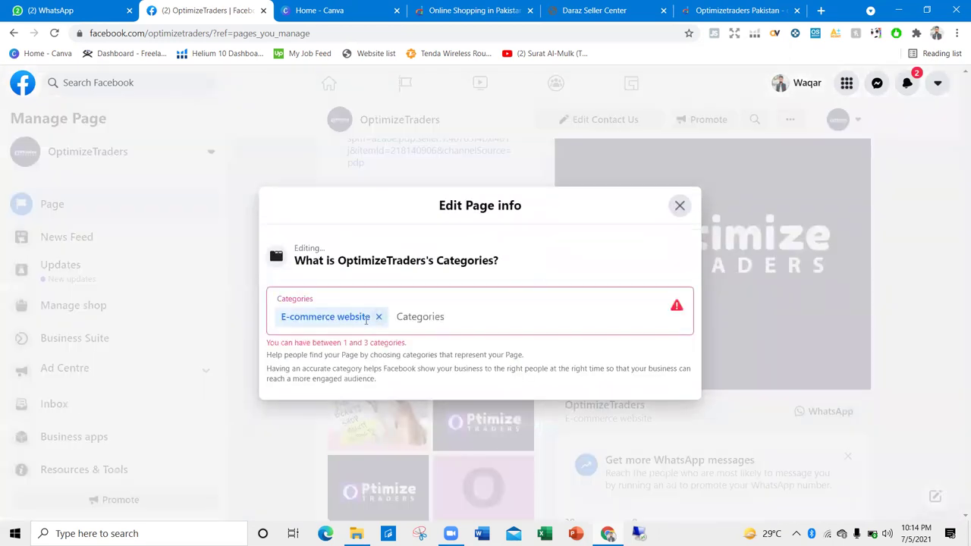
pyautogui.click(397, 319)
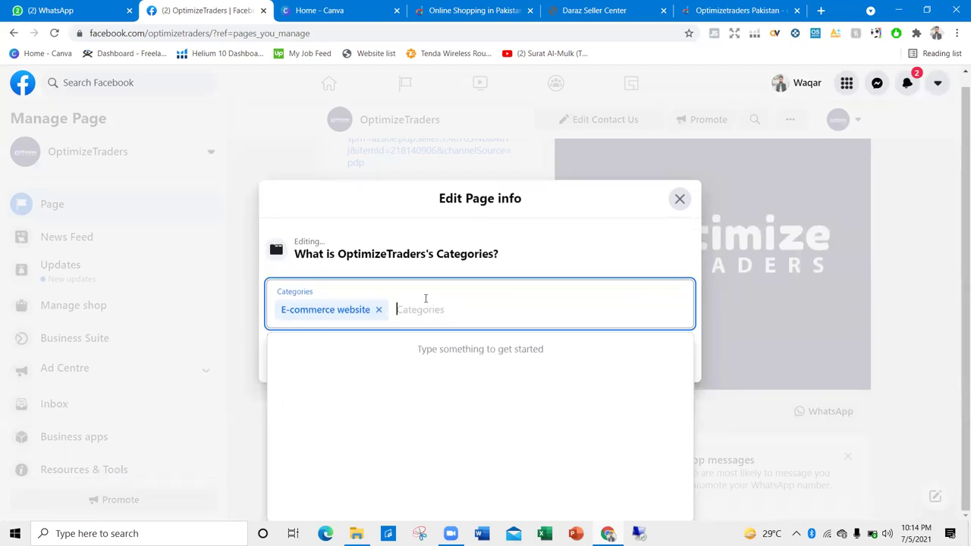
pyautogui.write('Beau')
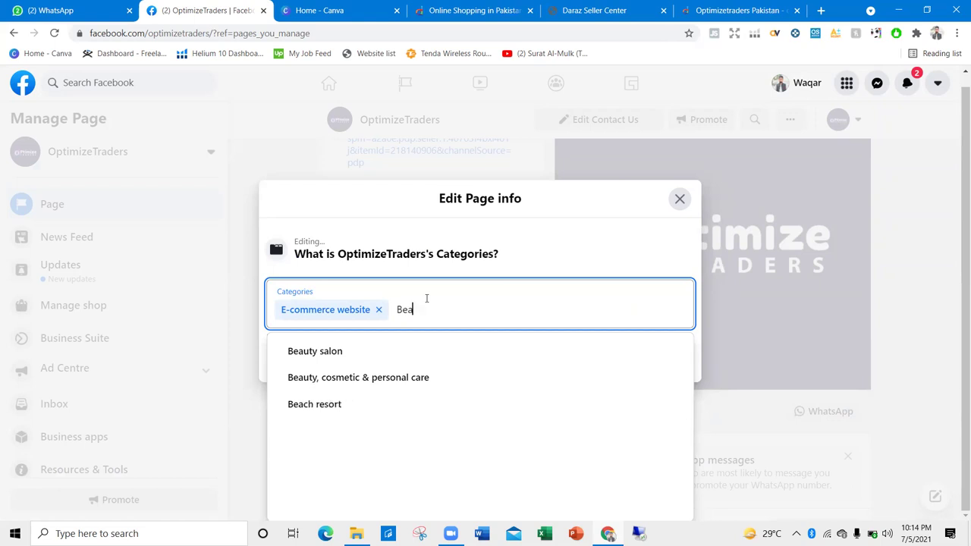
pyautogui.click(398, 379)
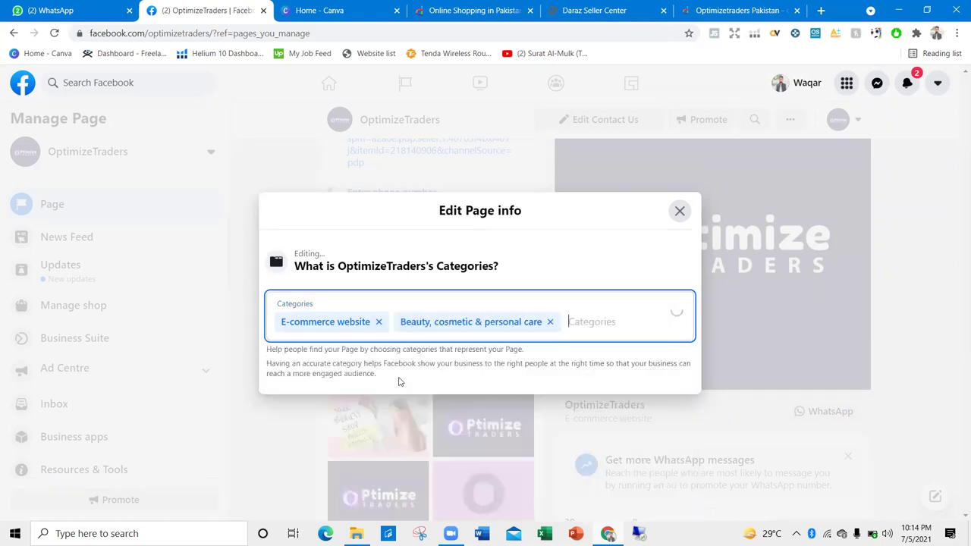
pyautogui.click(378, 321)
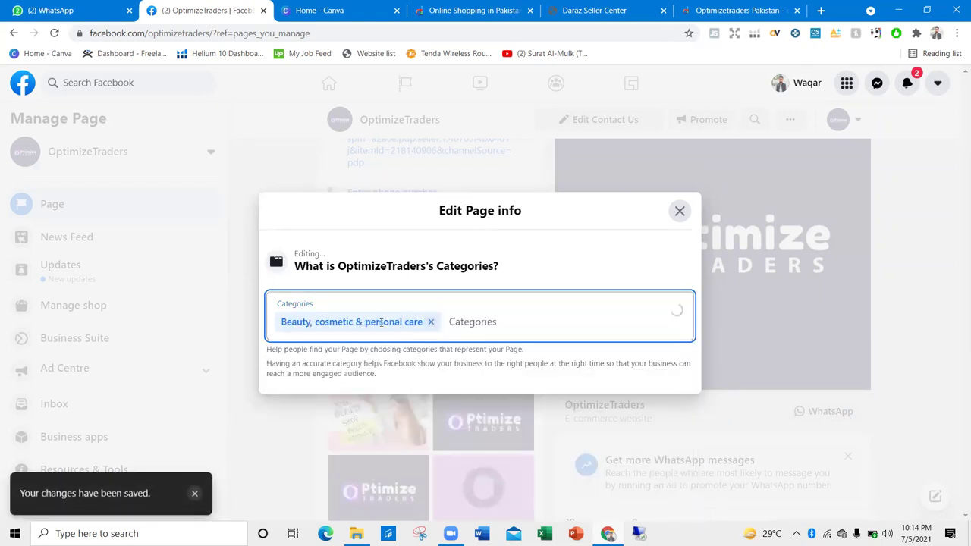
pyautogui.click(568, 262)
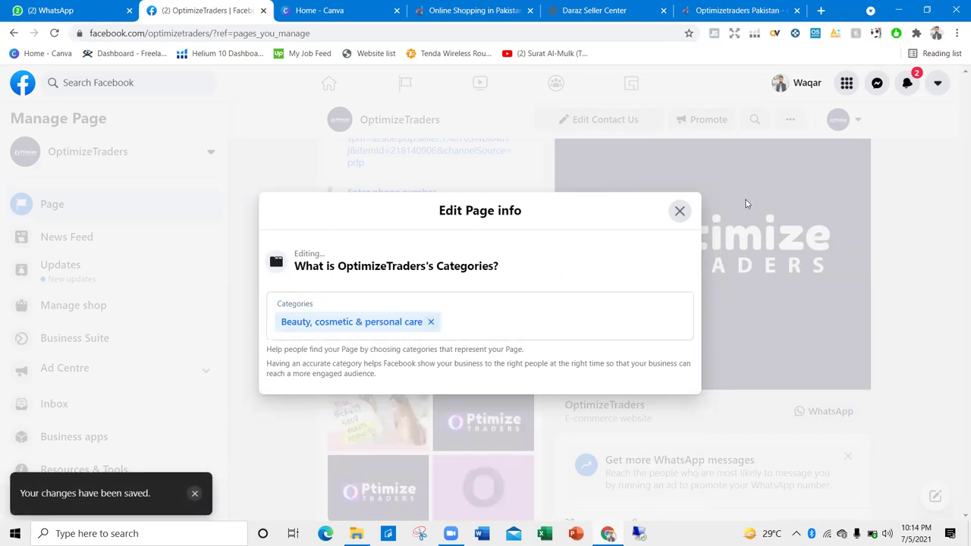
pyautogui.click(679, 212)
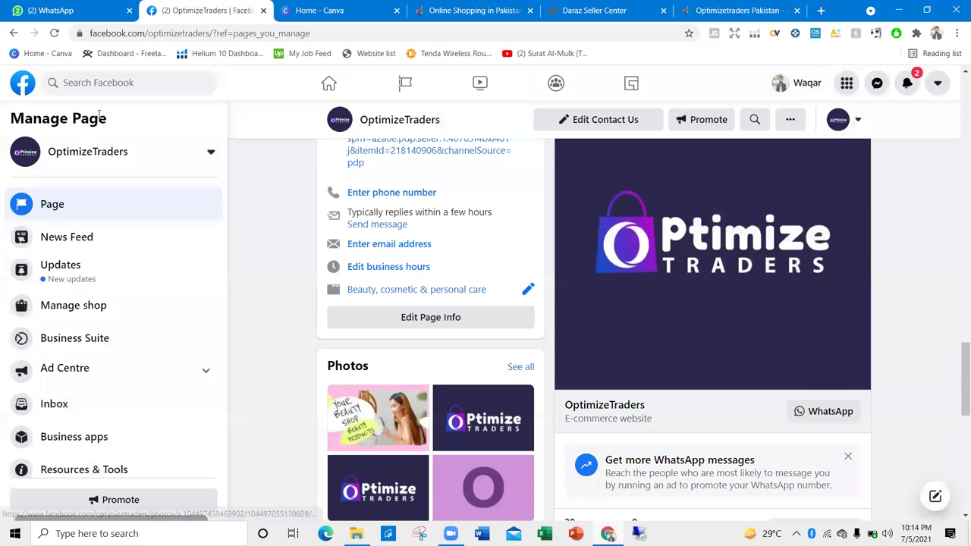
# Step: Reload the page, review the action choices for the Contact Us button again and close the editor
pyautogui.click(59, 34)
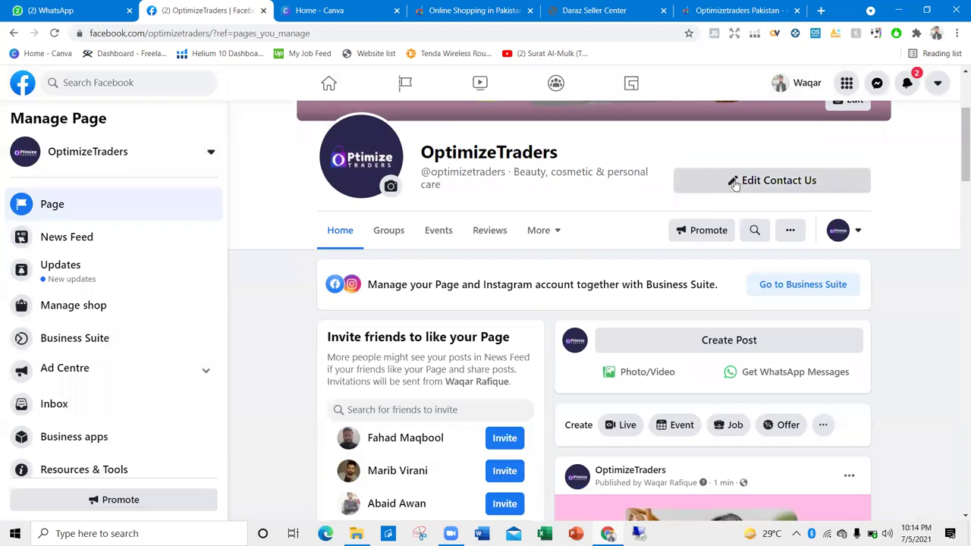
pyautogui.click(707, 189)
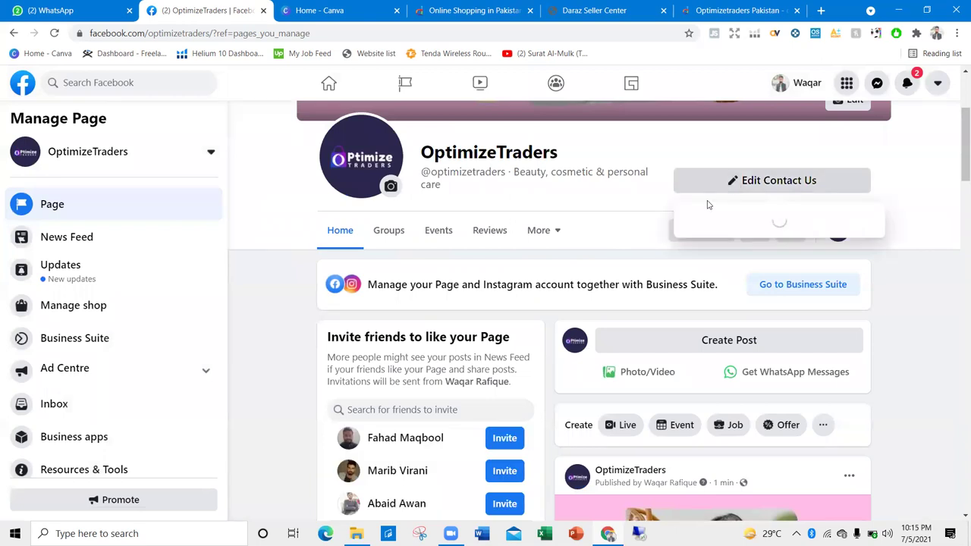
pyautogui.click(707, 262)
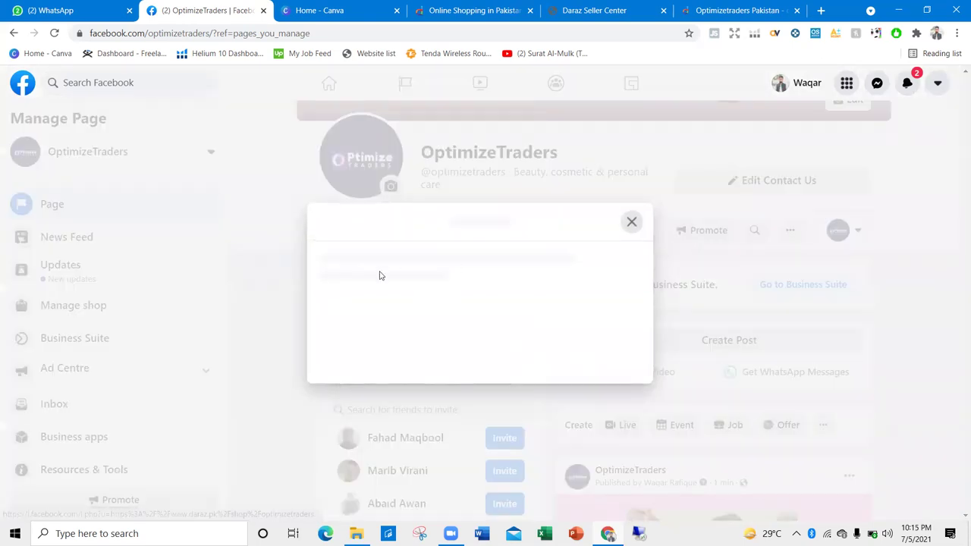
pyautogui.scroll(-4, 376, 258)
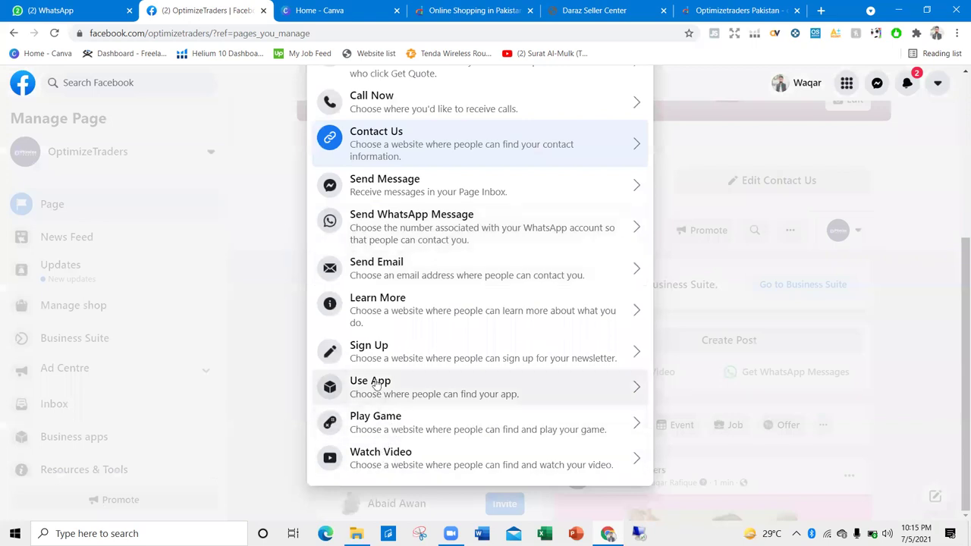
pyautogui.scroll(2, 380, 260)
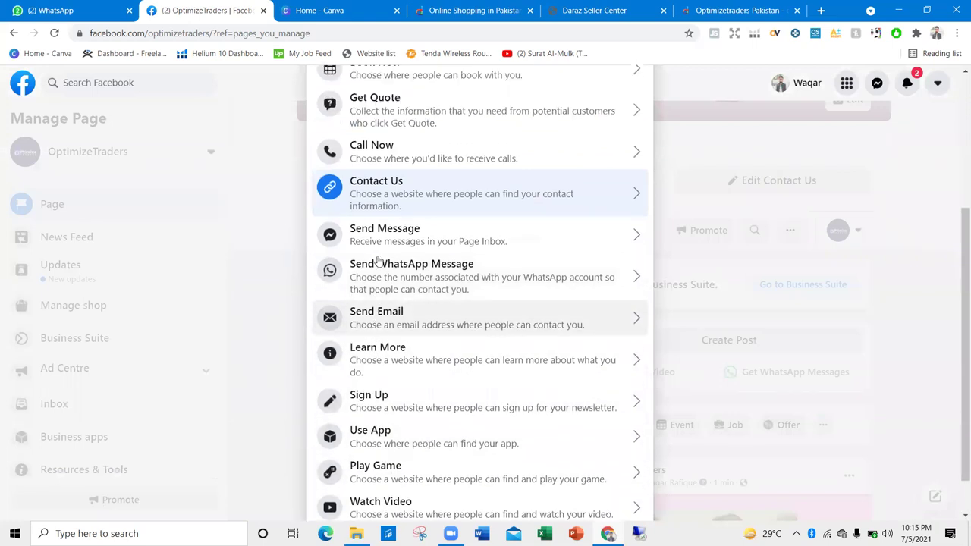
pyautogui.scroll(2, 375, 247)
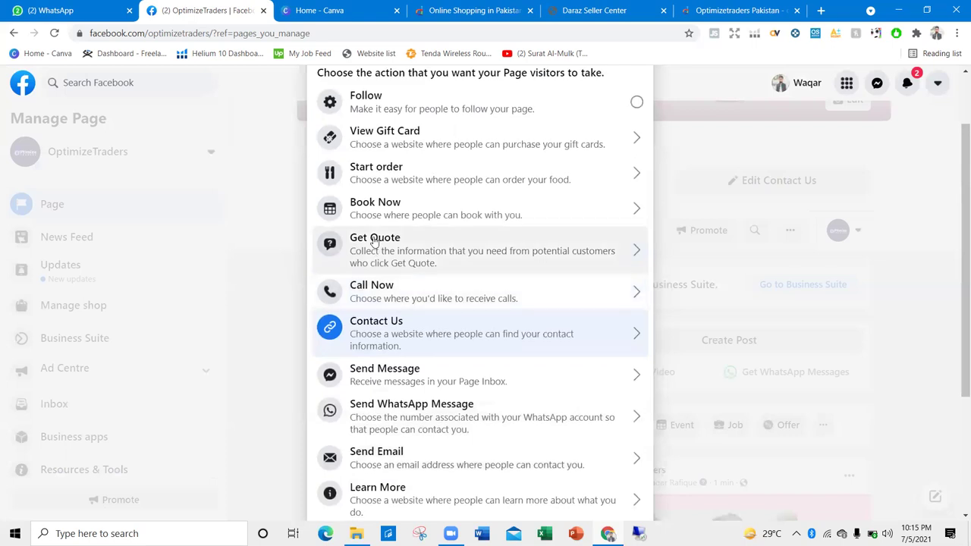
pyautogui.scroll(1, 375, 242)
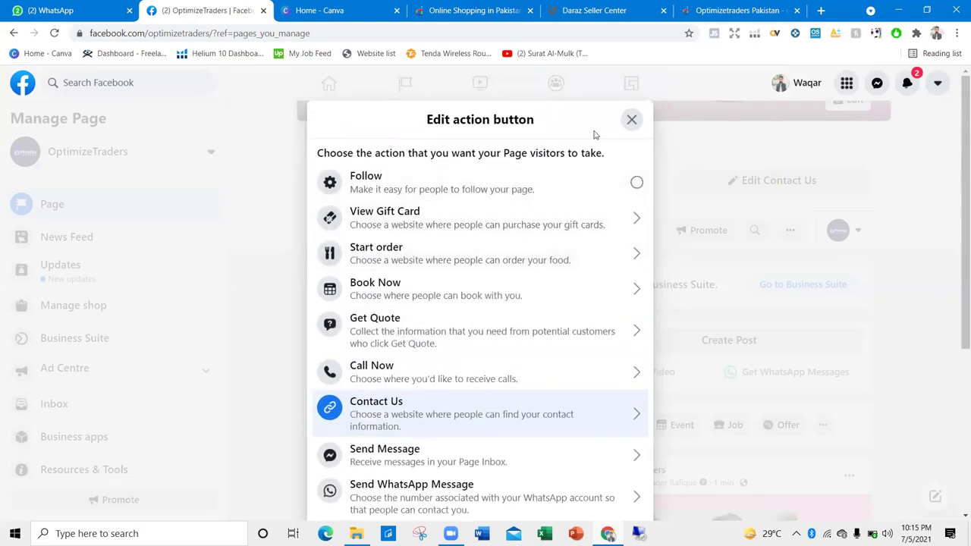
pyautogui.click(630, 120)
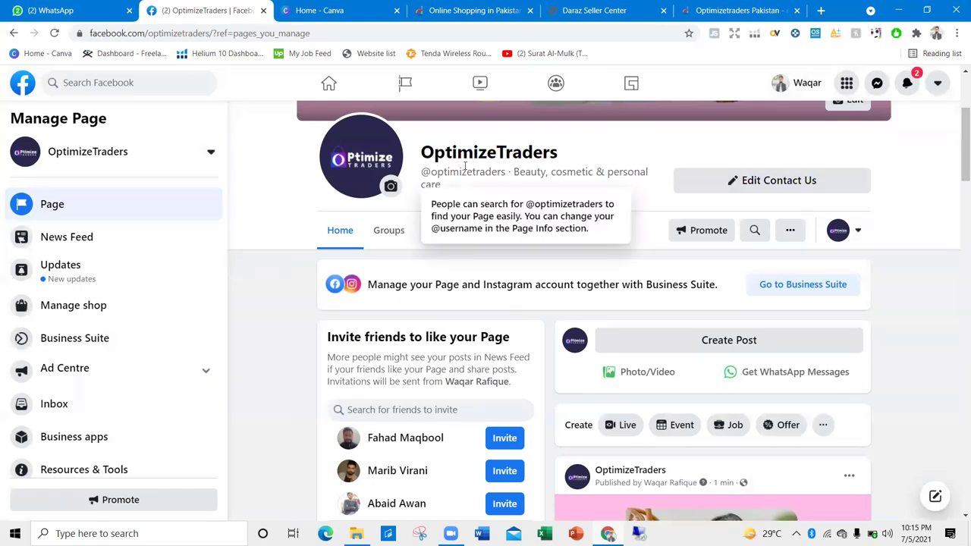
# Step: Mark the phone number as not applying to the page under Provide info and preferences in the page setup checklist
pyautogui.scroll(3, 615, 243)
pyautogui.scroll(-4, 541, 234)
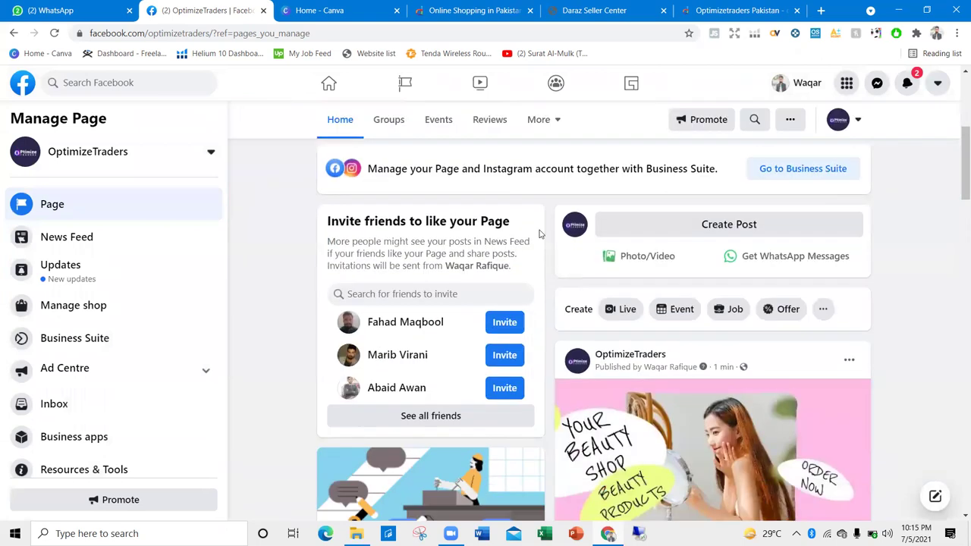
pyautogui.scroll(-5, 421, 268)
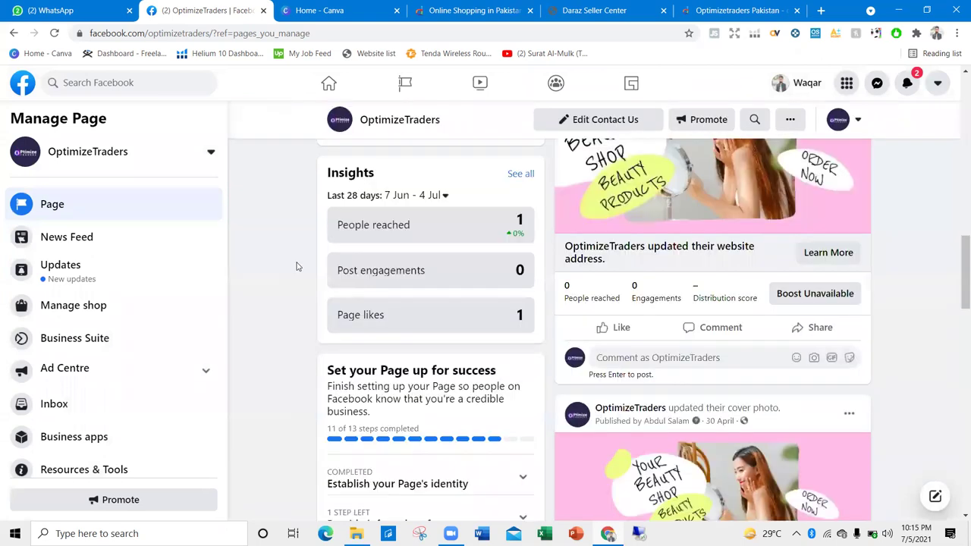
pyautogui.scroll(-8, 297, 267)
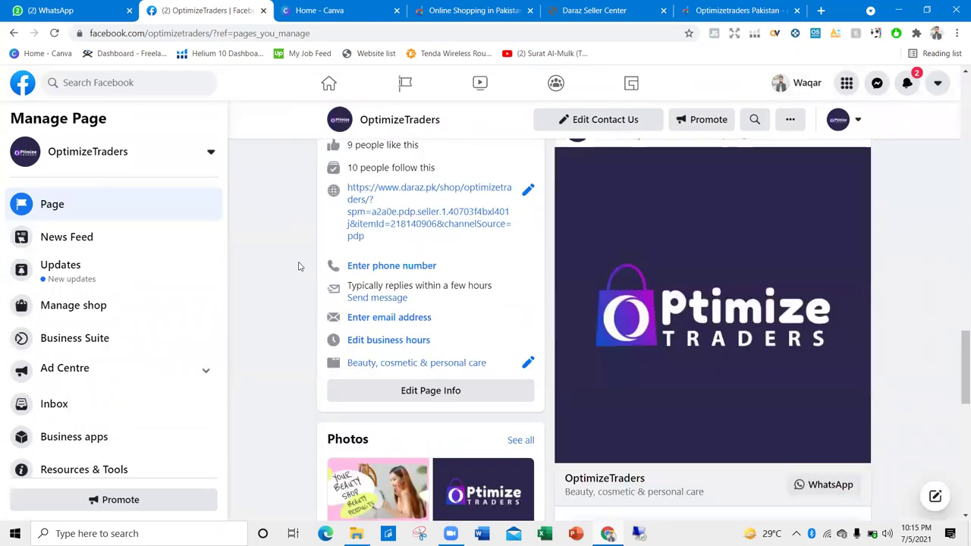
pyautogui.scroll(3, 298, 267)
pyautogui.scroll(1, 353, 273)
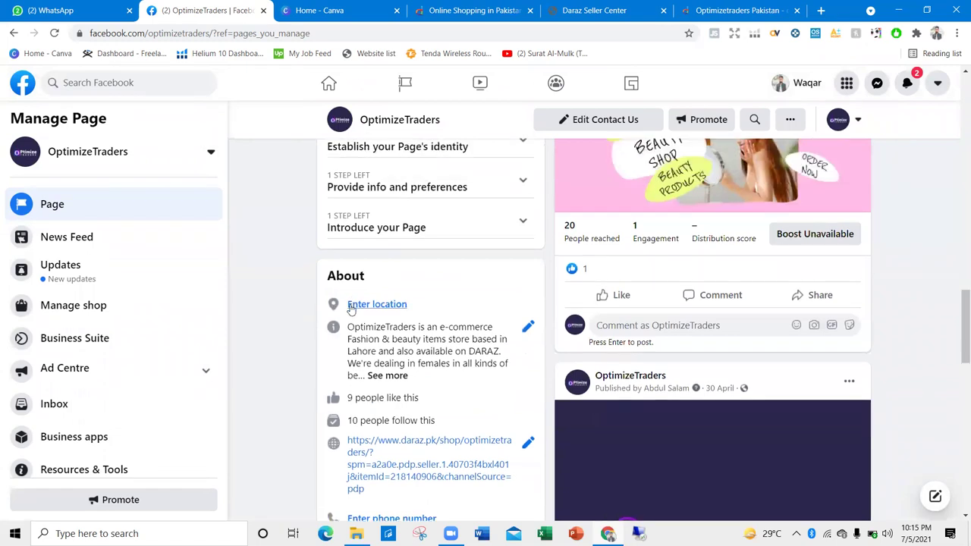
pyautogui.scroll(2, 351, 307)
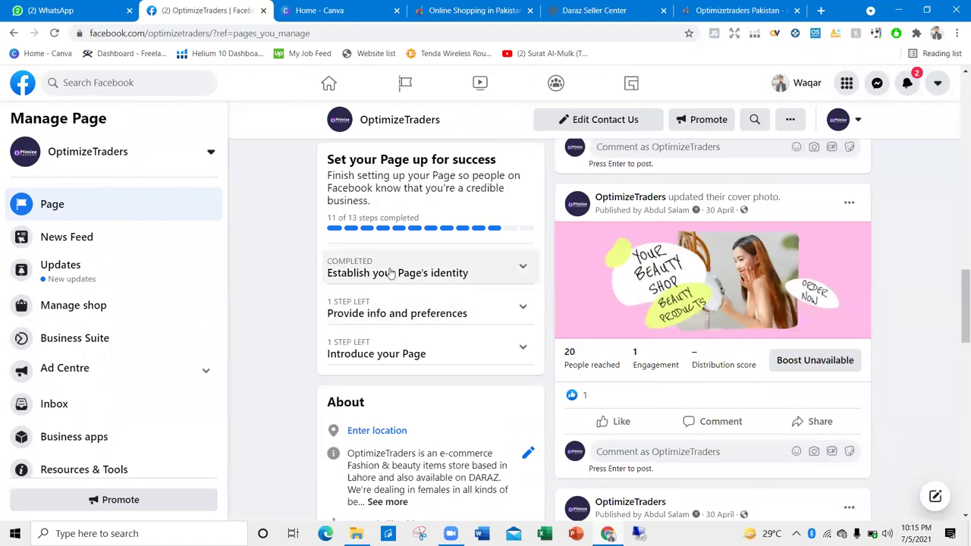
pyautogui.scroll(-1, 361, 248)
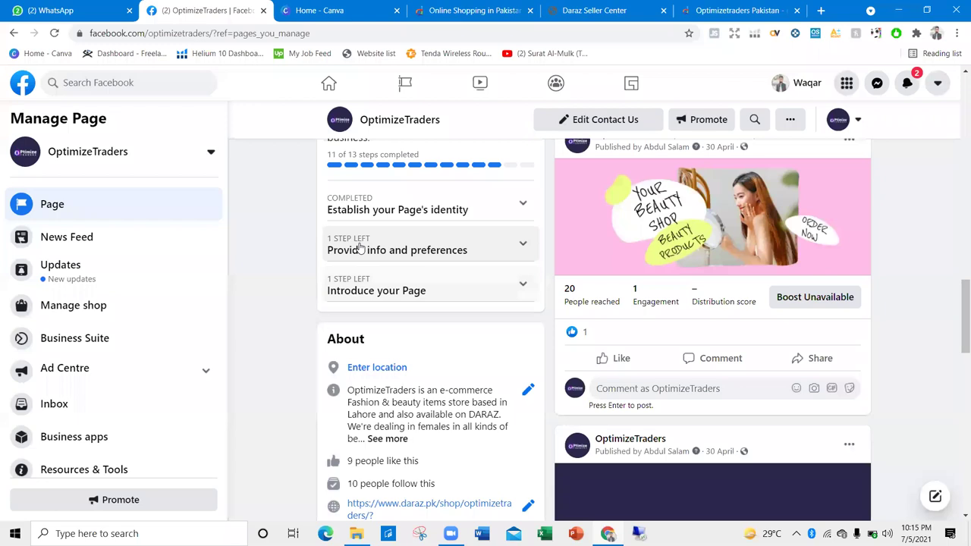
pyautogui.click(361, 248)
pyautogui.click(501, 309)
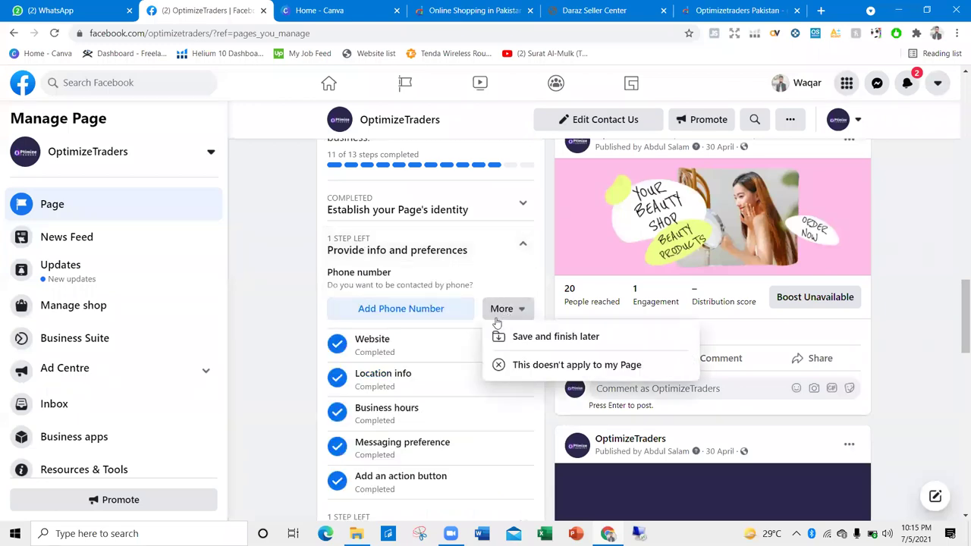
pyautogui.click(501, 364)
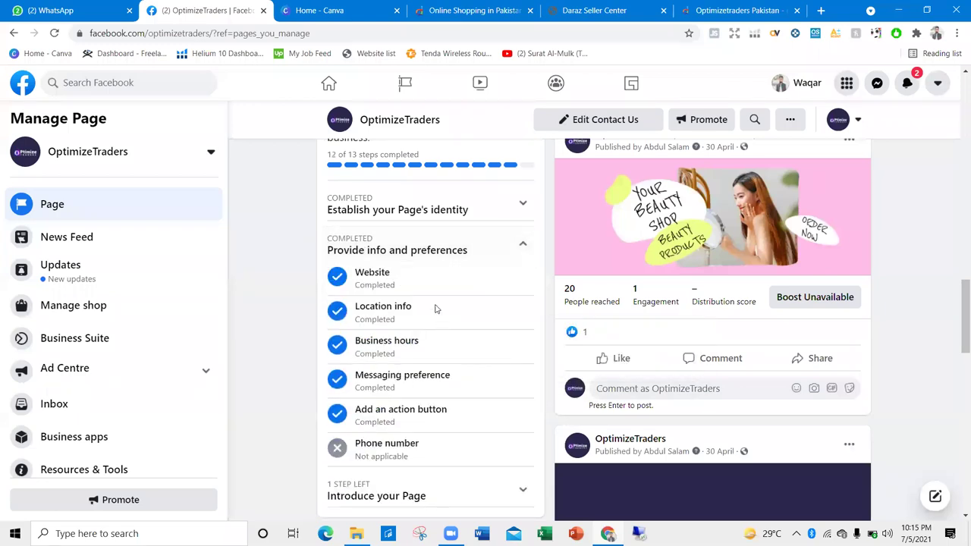
# Step: Review the Provide info and preferences items in the setup checklist and expand the Introduce your Page section
pyautogui.click(484, 220)
pyautogui.click(480, 210)
pyautogui.click(477, 247)
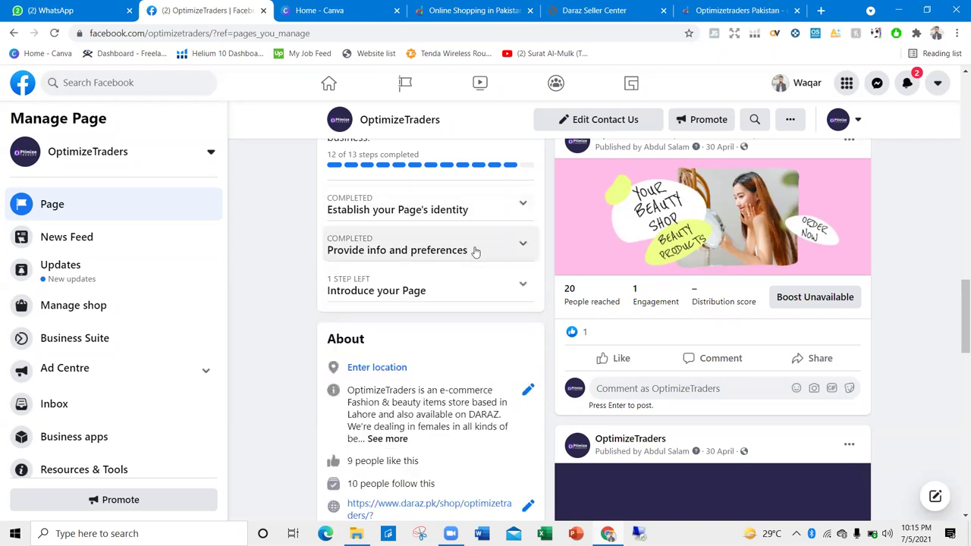
pyautogui.click(476, 252)
pyautogui.scroll(-3, 452, 262)
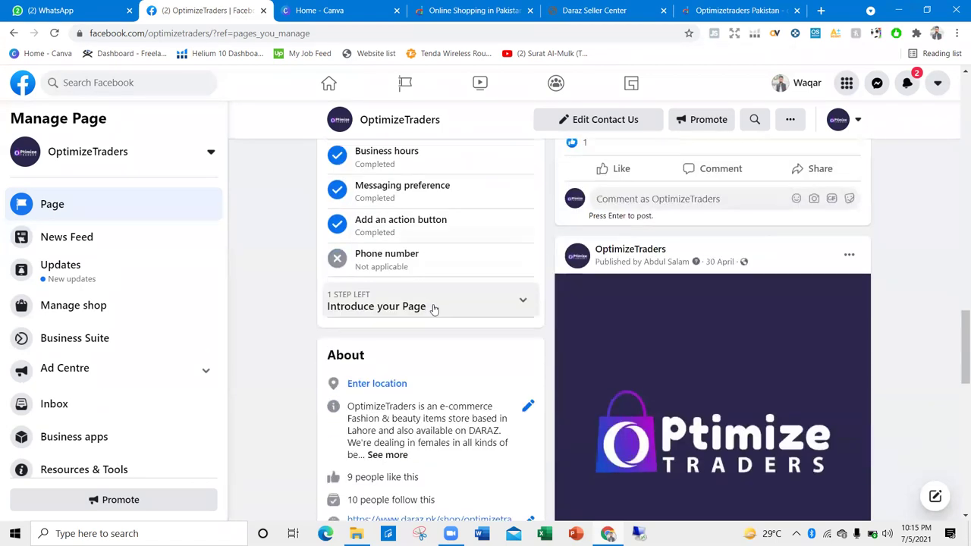
pyautogui.click(435, 309)
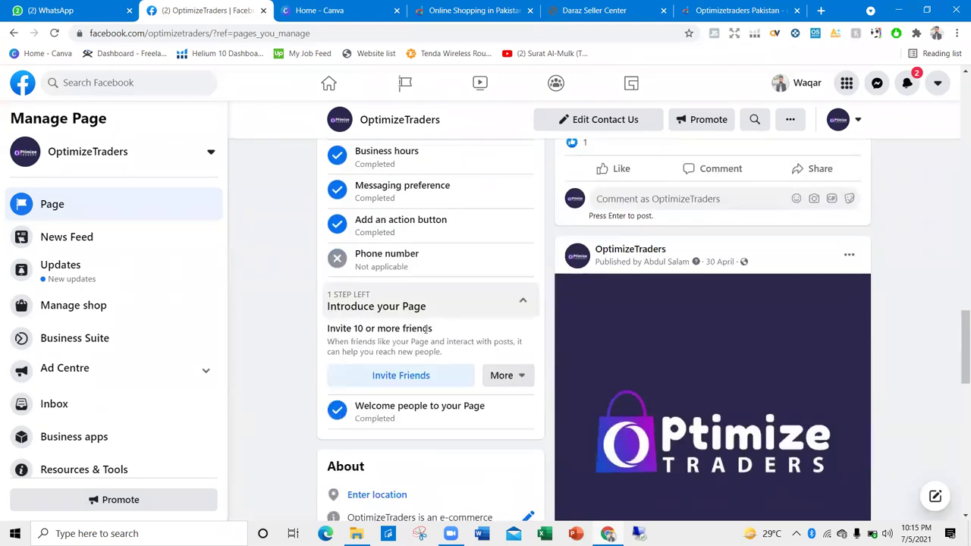
# Step: Skip the Invite 10 or more friends step under Introduce your Page and review the setup checklist
pyautogui.click(501, 375)
pyautogui.click(507, 431)
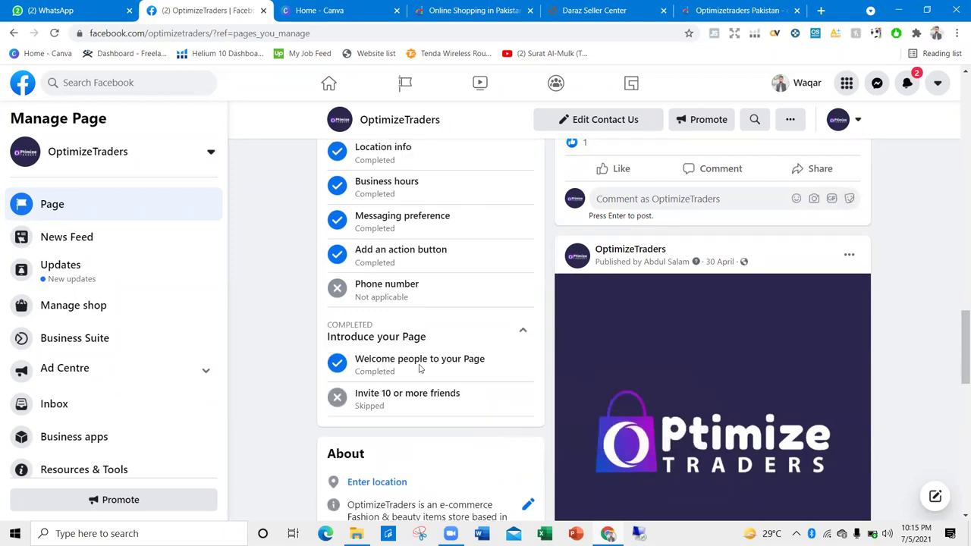
pyautogui.scroll(3, 278, 306)
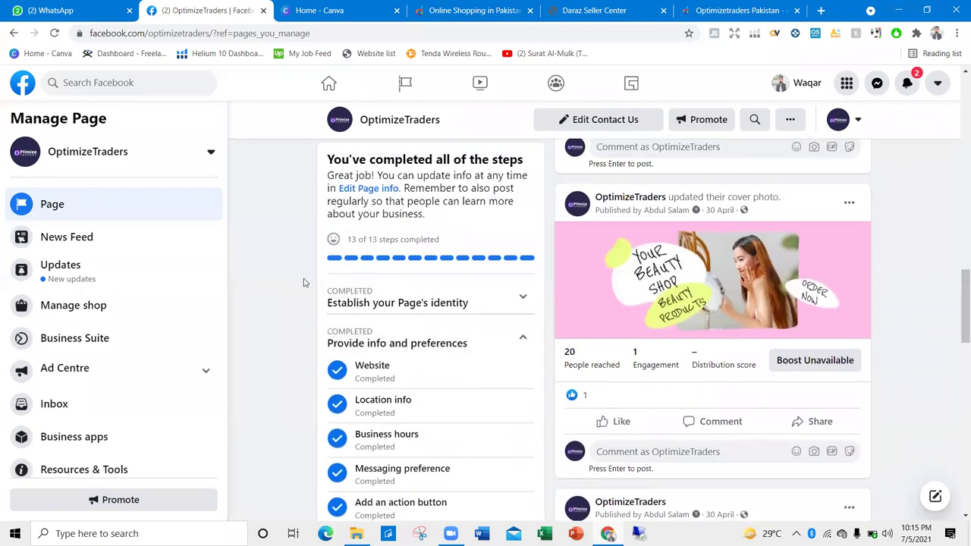
# Step: Reload the OptimizeTraders page and review its About details, photos and recent posts
pyautogui.click(54, 33)
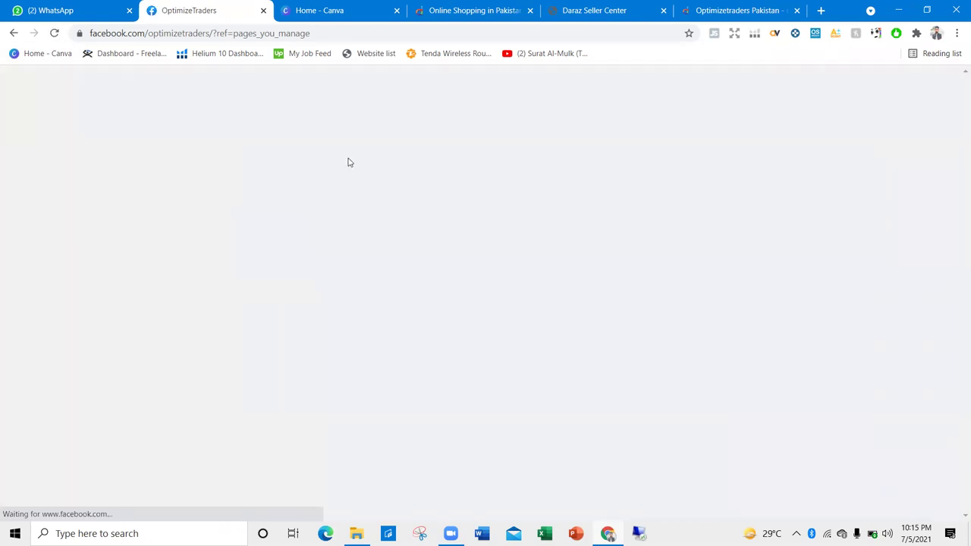
pyautogui.scroll(-3, 343, 275)
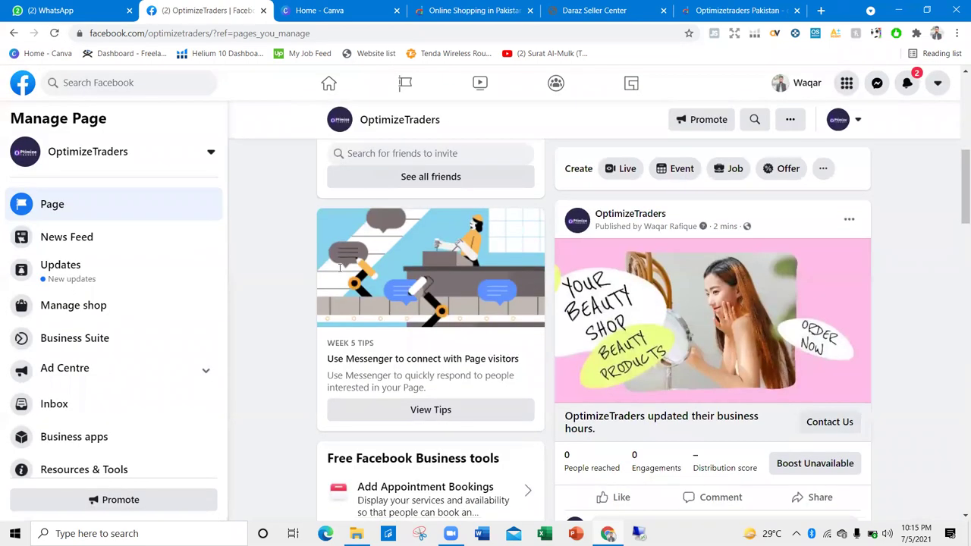
pyautogui.scroll(-4, 340, 267)
pyautogui.scroll(-7, 320, 269)
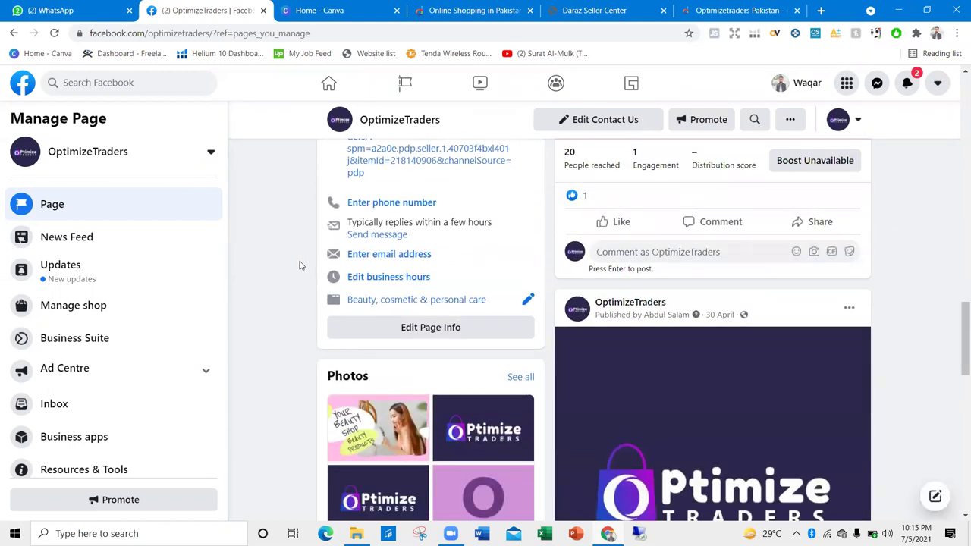
pyautogui.scroll(-3, 299, 264)
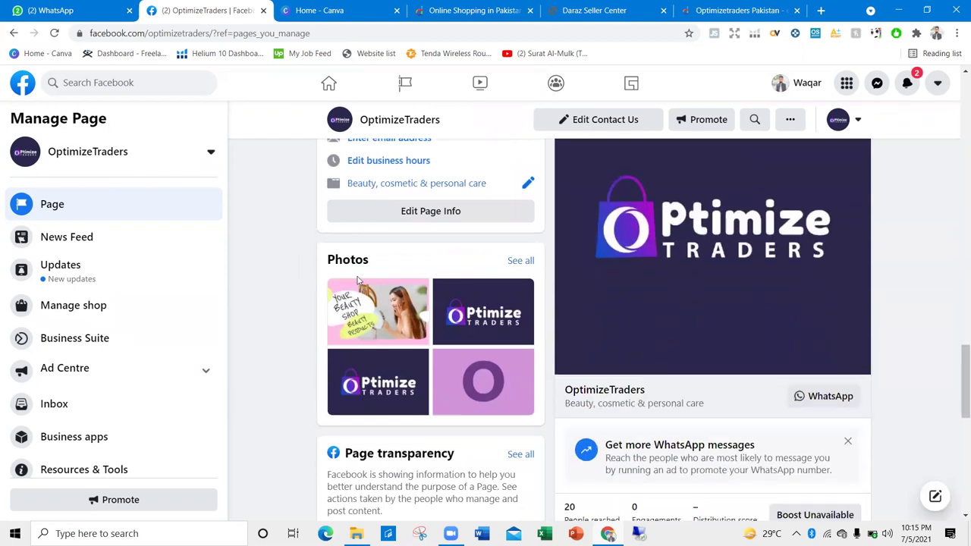
pyautogui.scroll(10, 787, 318)
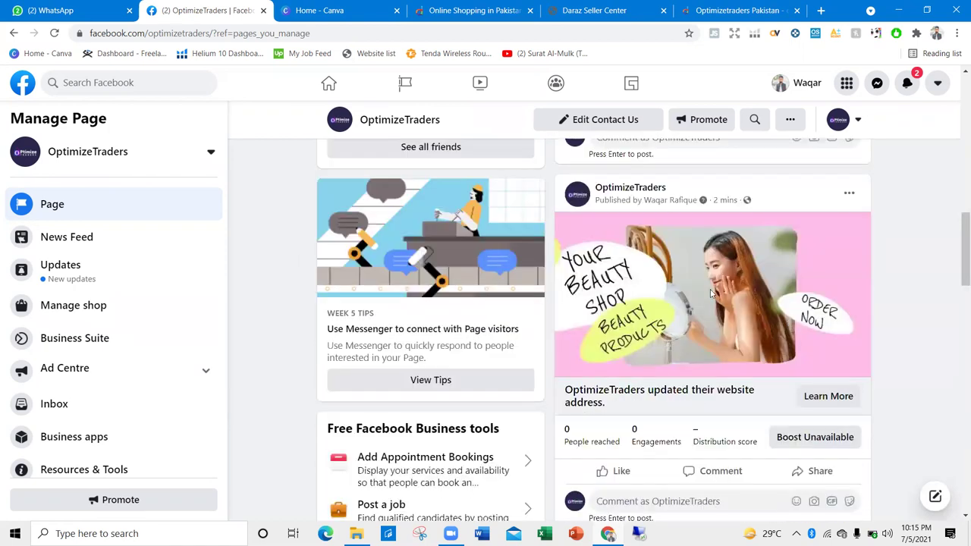
pyautogui.scroll(-3, 662, 324)
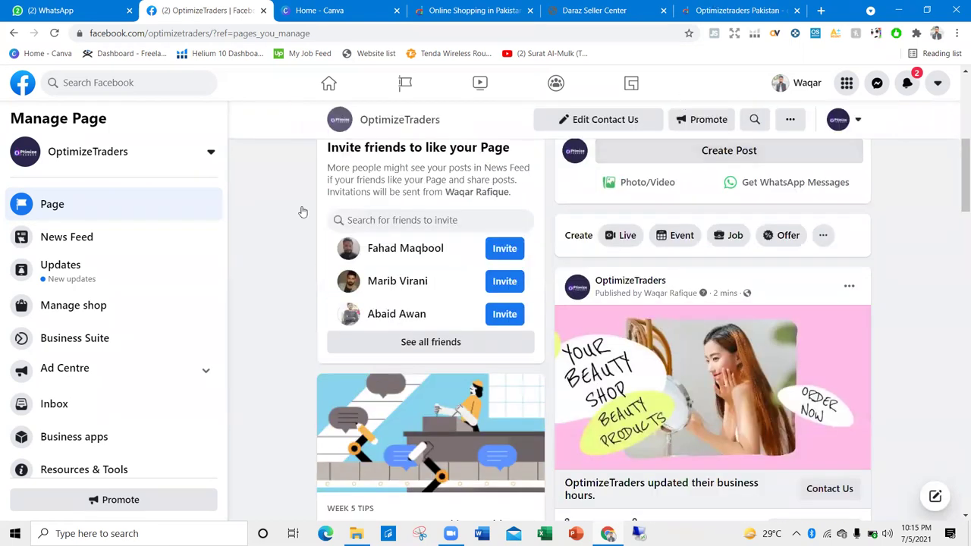
# Step: From the Optimizetraders store on Daraz, open the eyeliner, hair remover and face powder products in separate new tabs
pyautogui.hotkey('ctrl', '6')
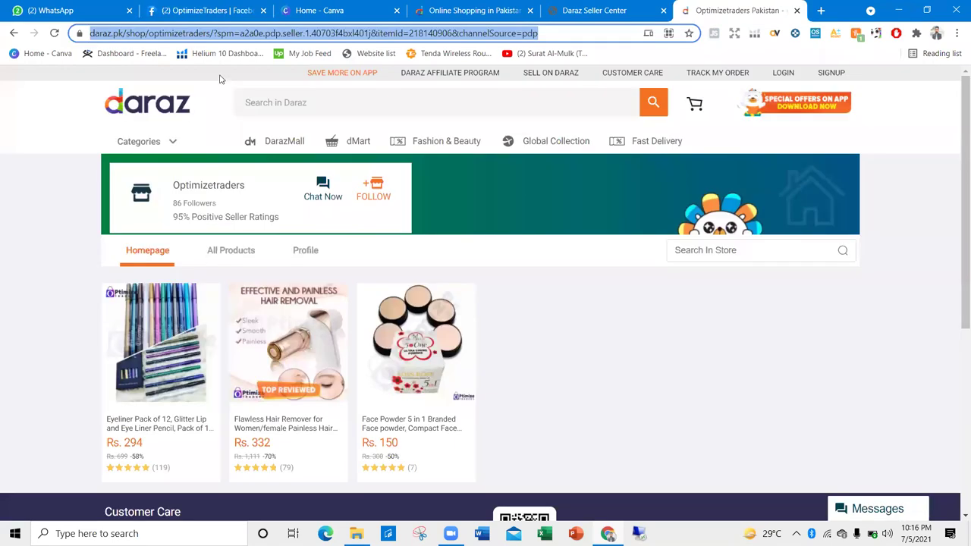
pyautogui.rightClick(173, 325)
pyautogui.click(220, 74)
pyautogui.click(747, 10)
pyautogui.click(622, 10)
pyautogui.rightClick(311, 310)
pyautogui.click(356, 62)
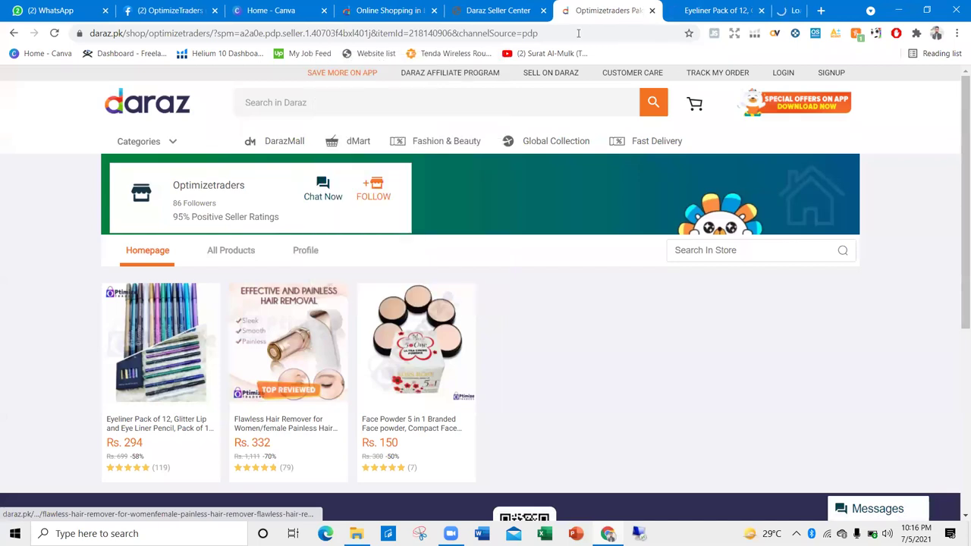
pyautogui.rightClick(418, 314)
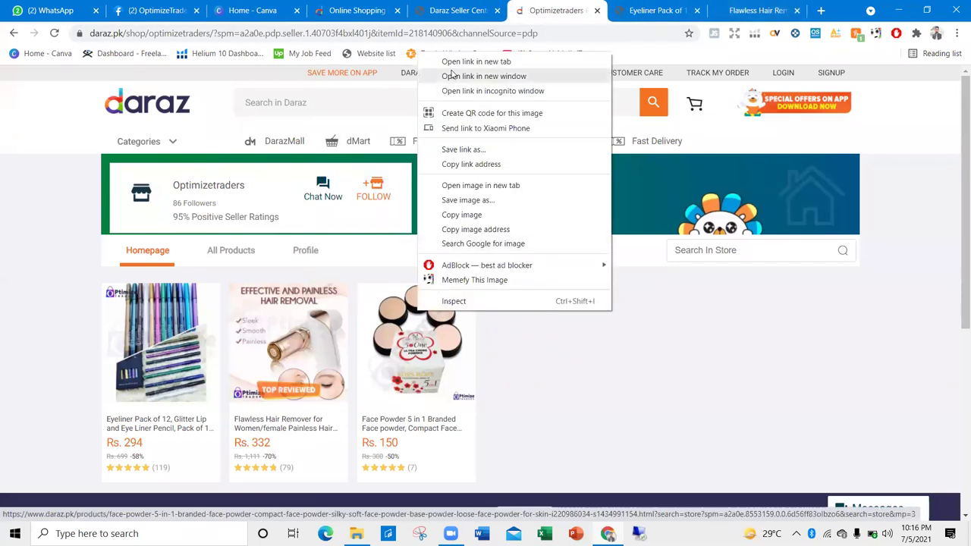
pyautogui.click(455, 60)
# Step: Examine the product pictures of the Eyeliner Pack of 12 on its Daraz page
pyautogui.click(563, 8)
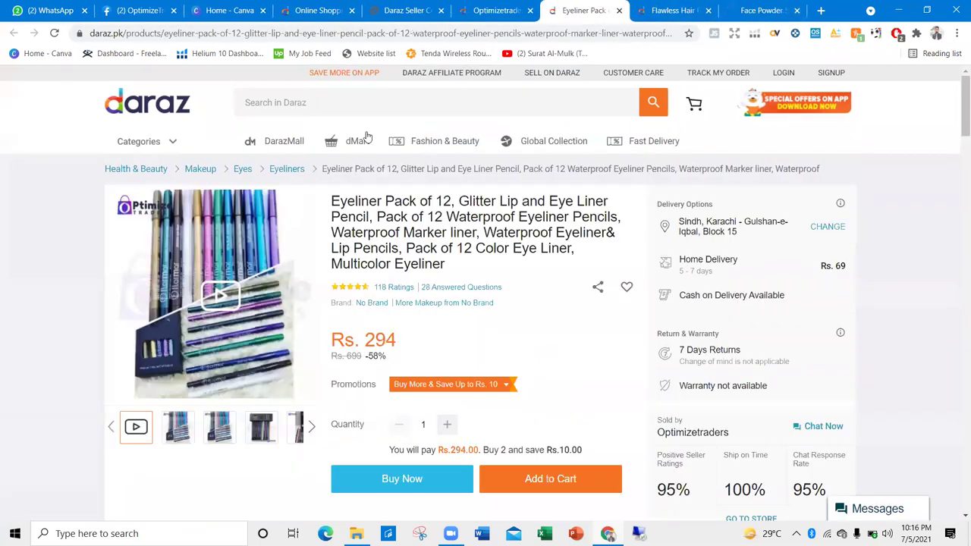
pyautogui.moveTo(177, 431)
pyautogui.rightClick(210, 271)
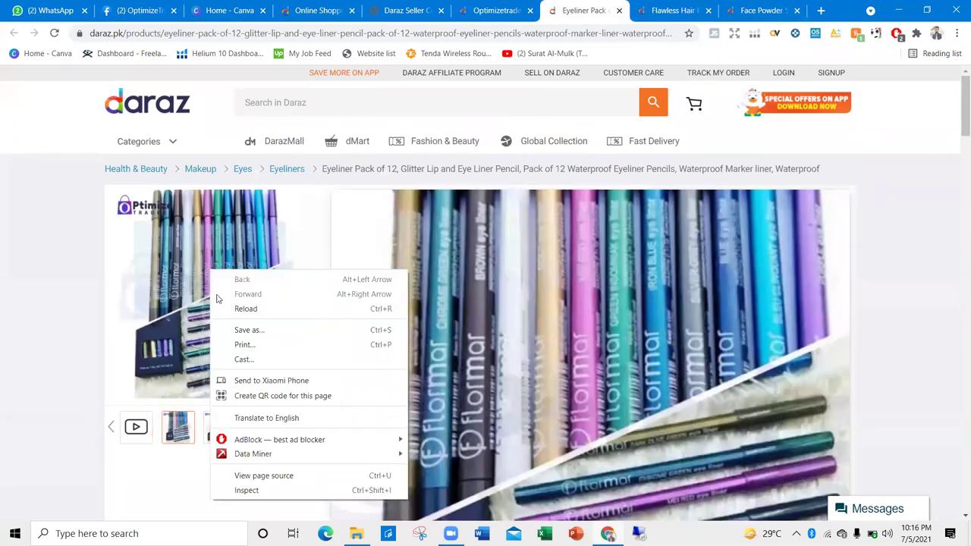
pyautogui.click(13, 280)
pyautogui.moveTo(219, 427)
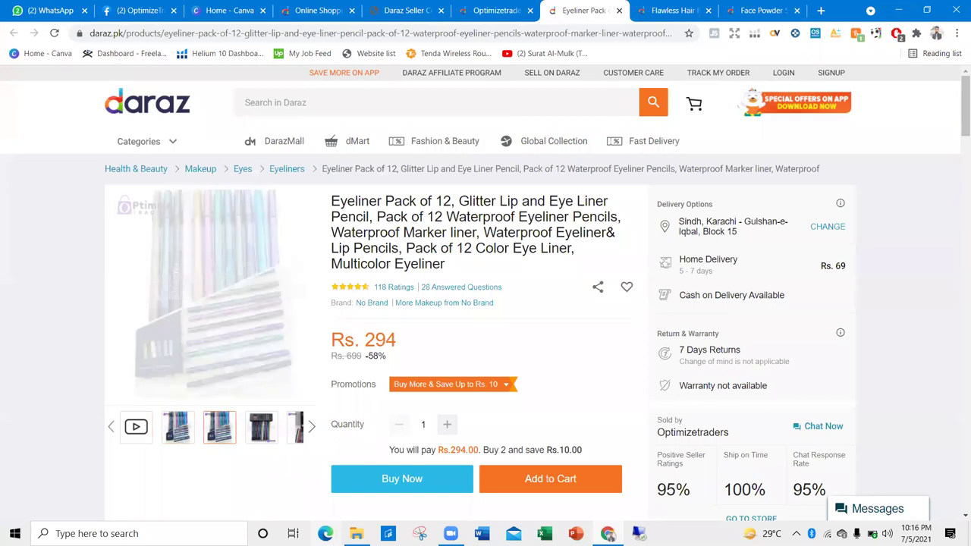
# Step: Switch to File Explorer, open the page client's folder in VA Clients and delete its extracted product folder
pyautogui.hotkey('alt', 'Tab')
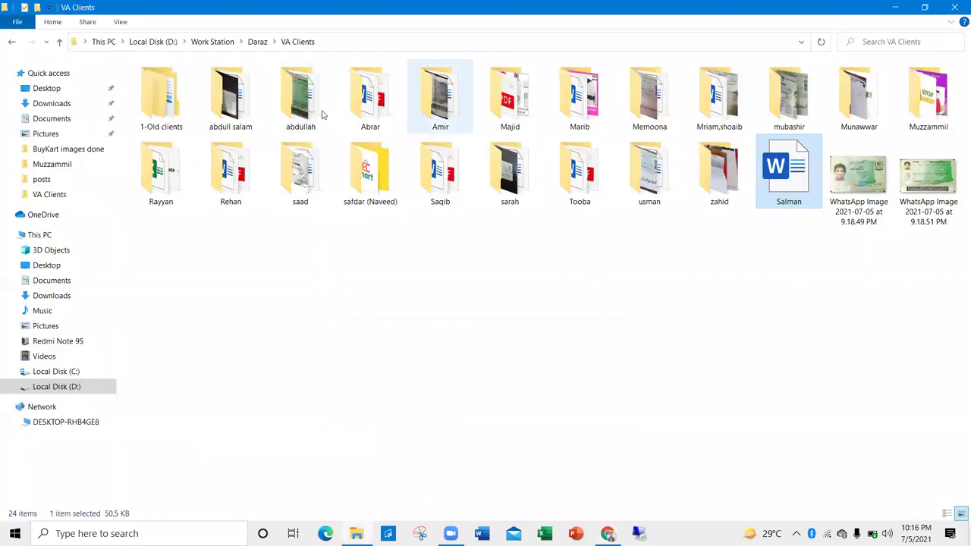
pyautogui.doubleClick(221, 114)
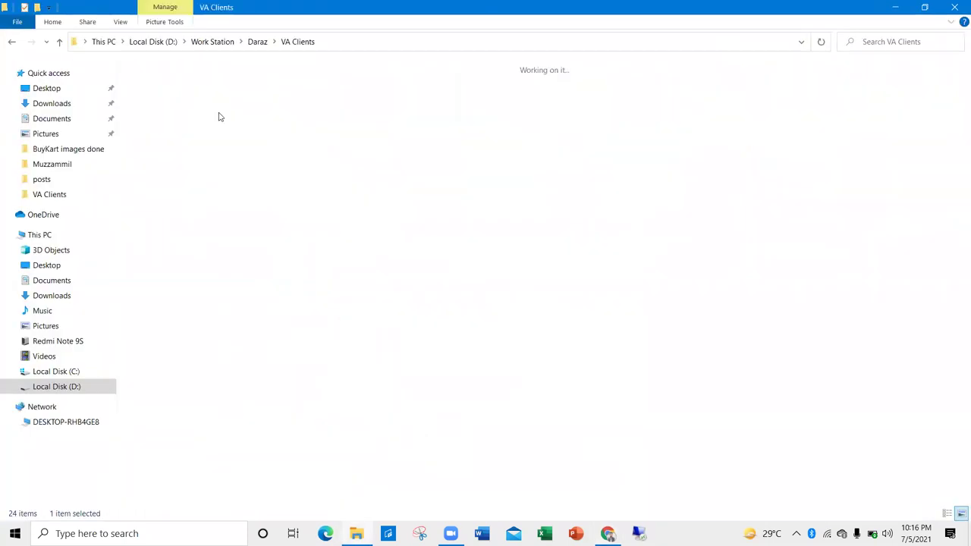
pyautogui.rightClick(164, 99)
pyautogui.click(169, 100)
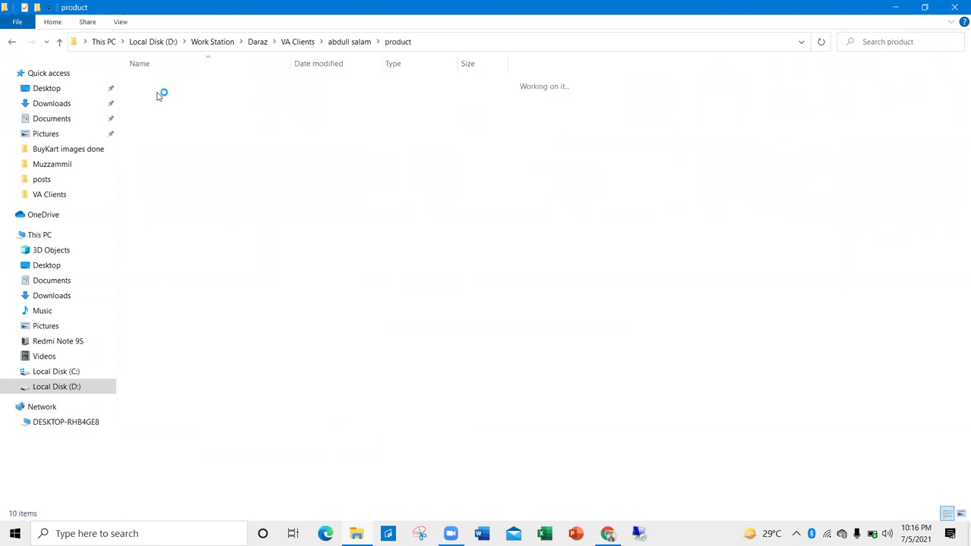
pyautogui.click(11, 41)
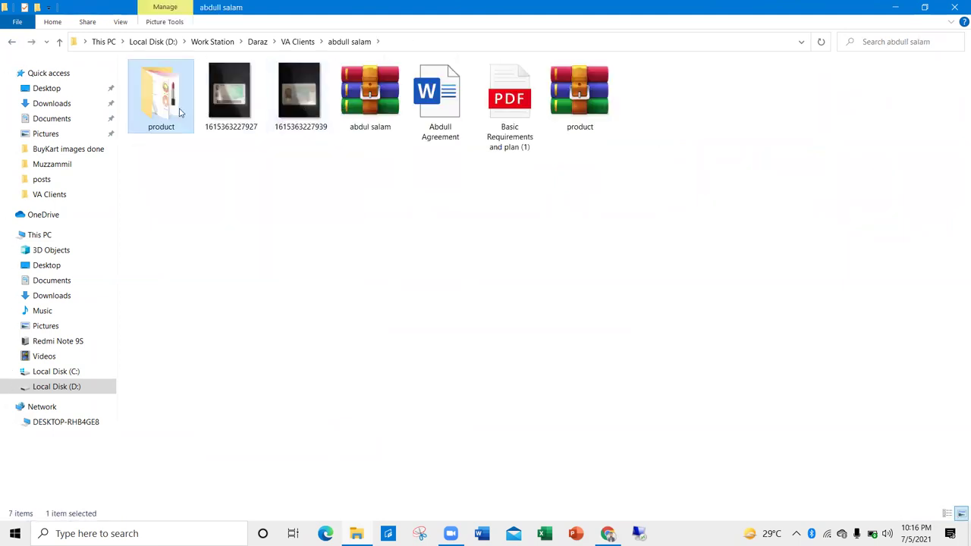
pyautogui.press('Delete')
# Step: Extract the client-named archive into its own folder and show the contents of its innermost subfolder as icons
pyautogui.rightClick(293, 87)
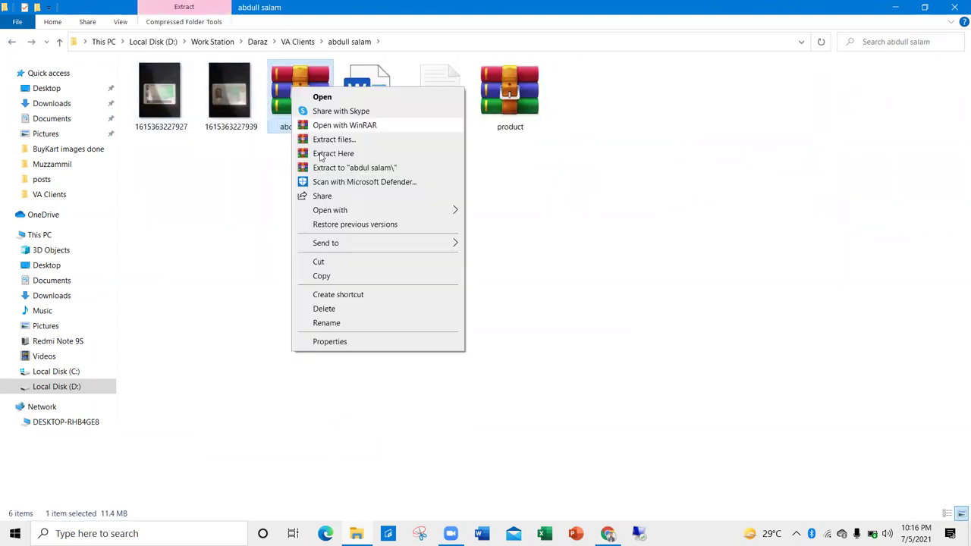
pyautogui.click(343, 167)
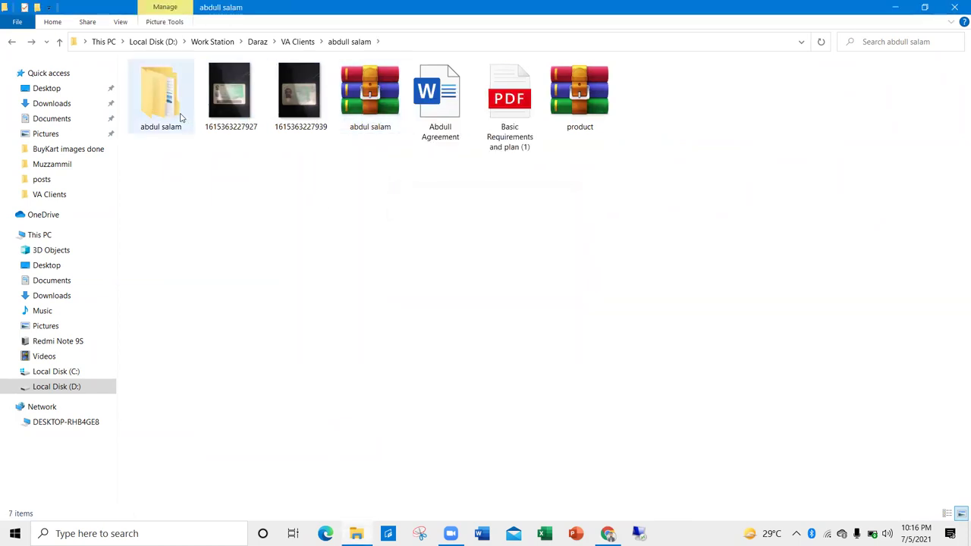
pyautogui.doubleClick(182, 118)
pyautogui.doubleClick(164, 85)
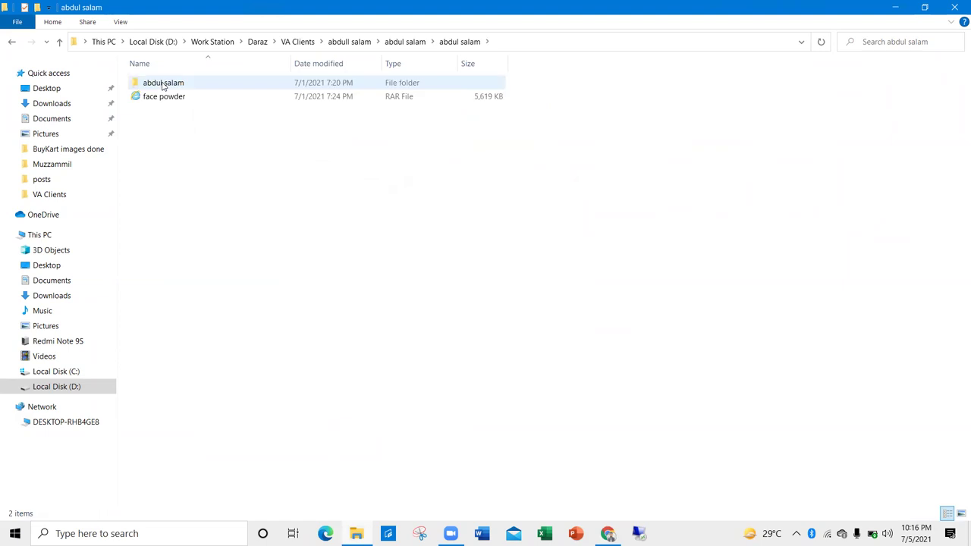
pyautogui.doubleClick(161, 85)
pyautogui.rightClick(178, 132)
pyautogui.moveTo(217, 139)
pyautogui.click(361, 153)
# Step: Extract the EyeLinear archive into an EyeLinear folder and delete the archive
pyautogui.rightClick(205, 98)
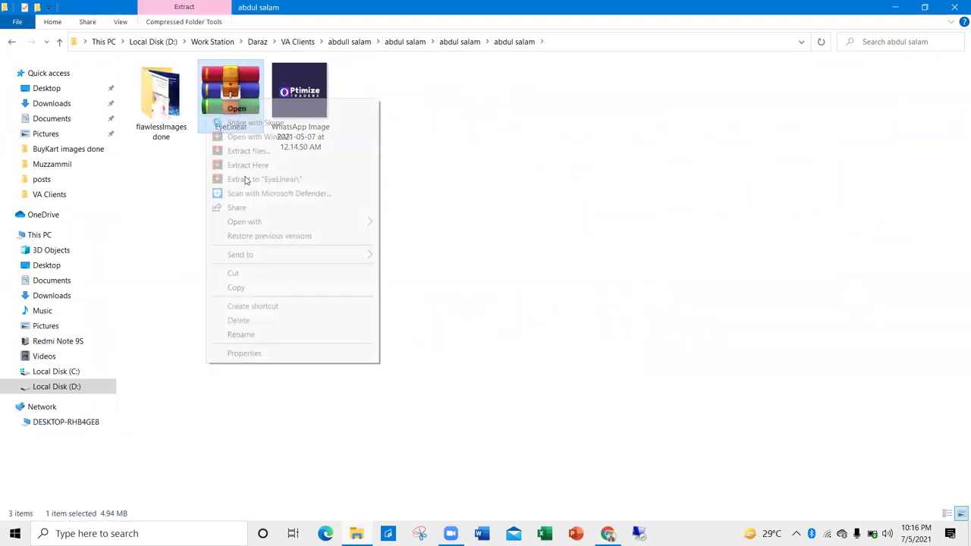
pyautogui.click(258, 180)
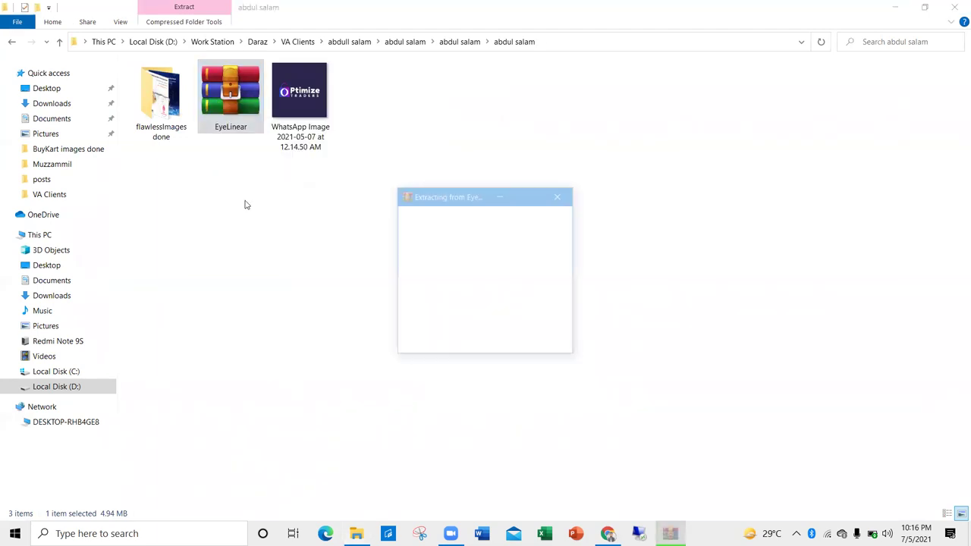
pyautogui.click(235, 98)
pyautogui.click(274, 119)
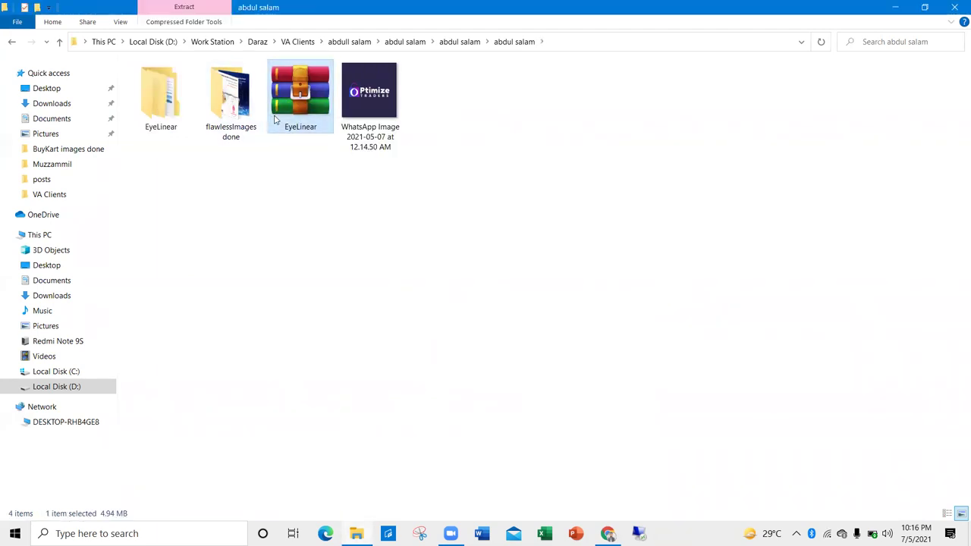
pyautogui.press('Delete')
# Step: Move the EyeLinear and flawlessImages done folders and the logo image into the client's main folder, and delete the client-named archive there
pyautogui.moveTo(428, 115); pyautogui.dragTo(158, 127)
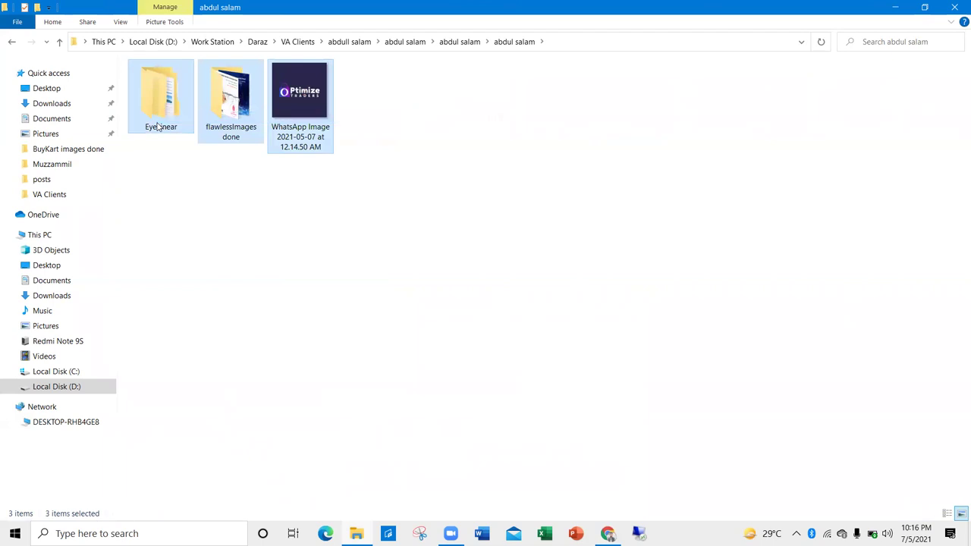
pyautogui.click(10, 42)
pyautogui.click(10, 42)
pyautogui.click(10, 41)
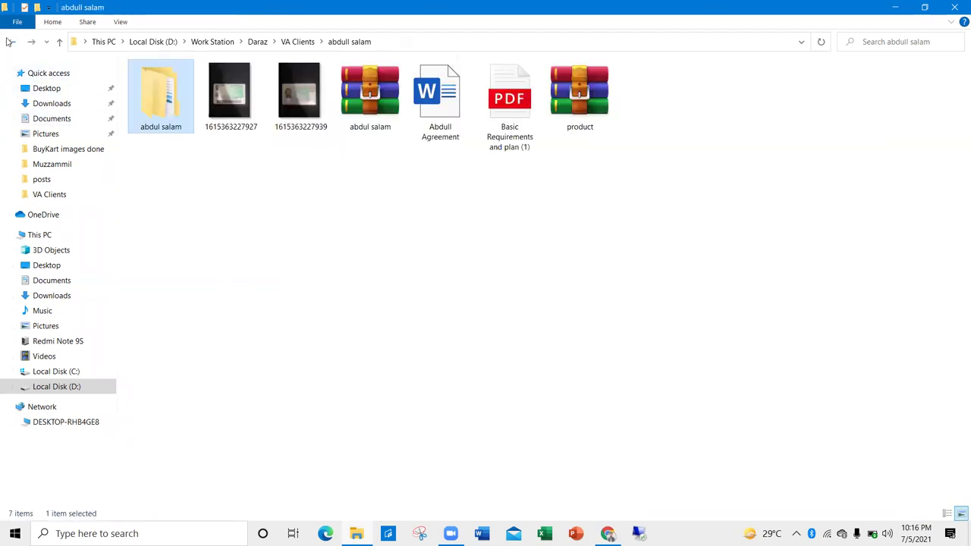
pyautogui.click(209, 182)
pyautogui.hotkey('ctrl', 'v')
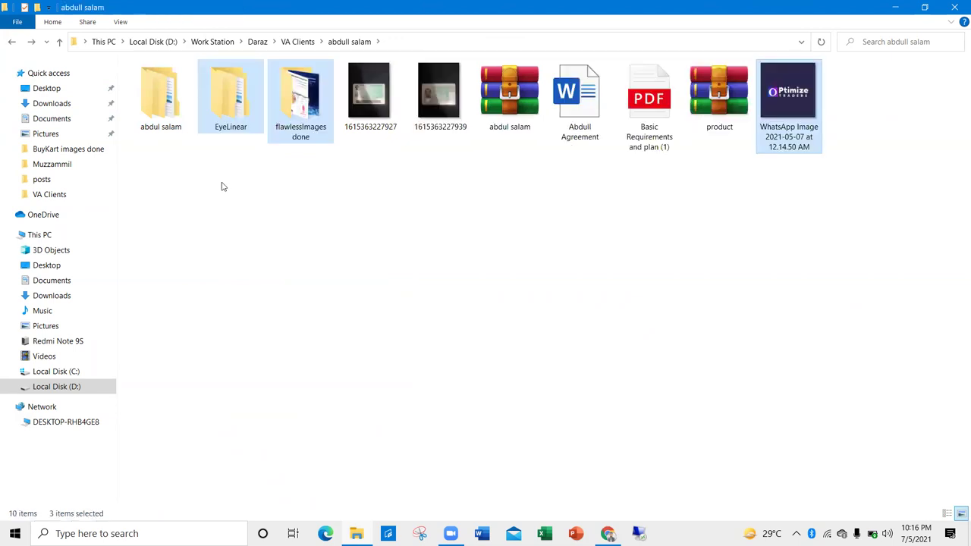
pyautogui.click(496, 108)
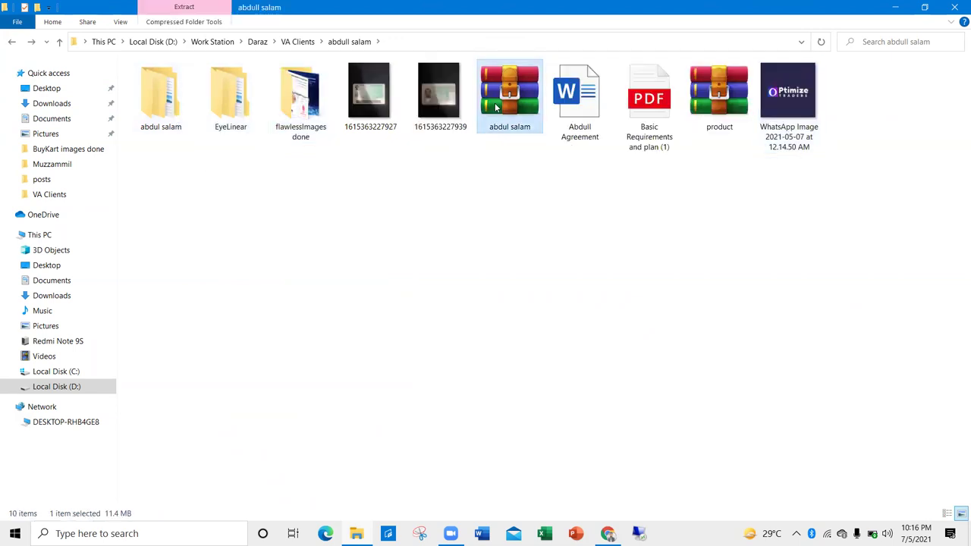
pyautogui.press('Delete')
# Step: Move the nested EyeLinear folder up into the client's main folder, merging it with the outer EyeLinear folder, and check its contents
pyautogui.click(229, 99)
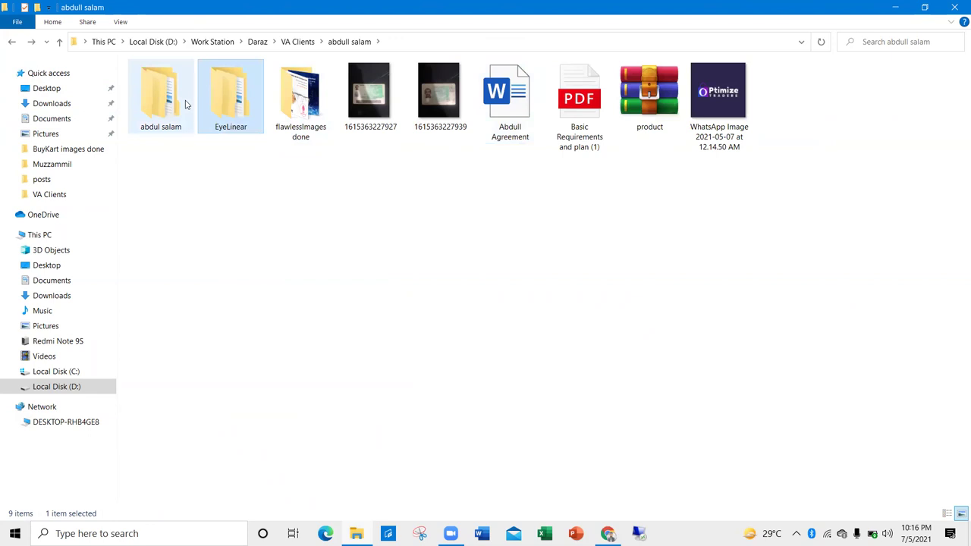
pyautogui.doubleClick(224, 104)
pyautogui.doubleClick(178, 87)
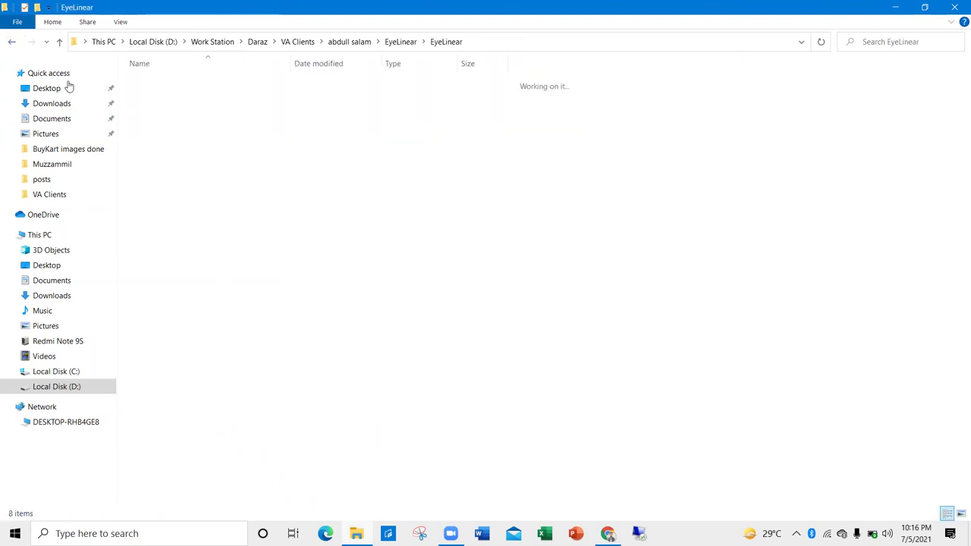
pyautogui.press('BackSpace')
pyautogui.rightClick(161, 85)
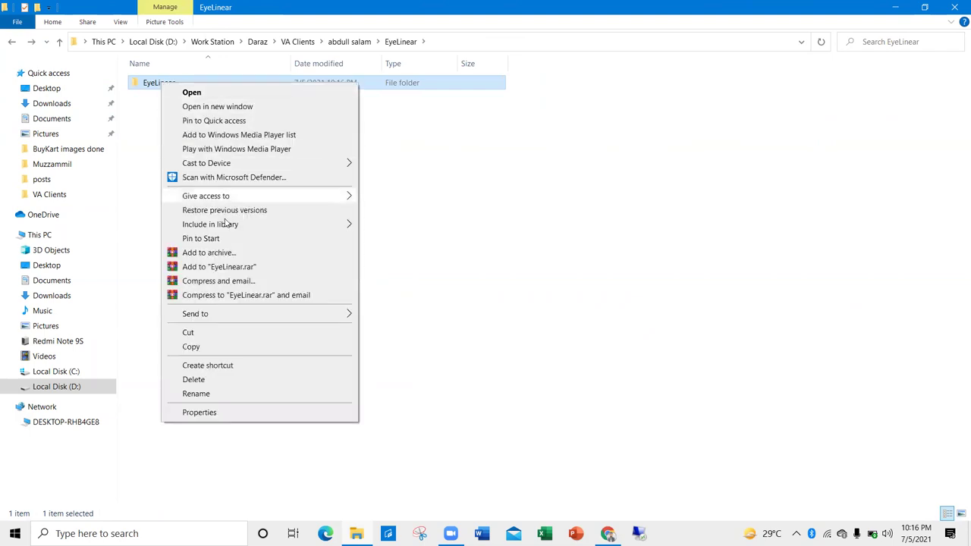
pyautogui.click(189, 332)
pyautogui.click(14, 43)
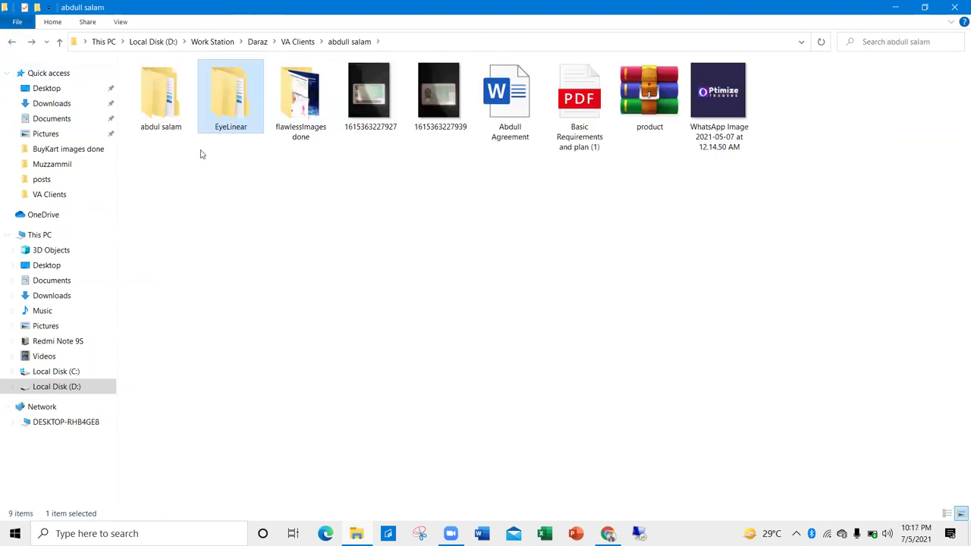
pyautogui.hotkey('ctrl', 'v')
pyautogui.click(215, 118)
pyautogui.doubleClick(214, 118)
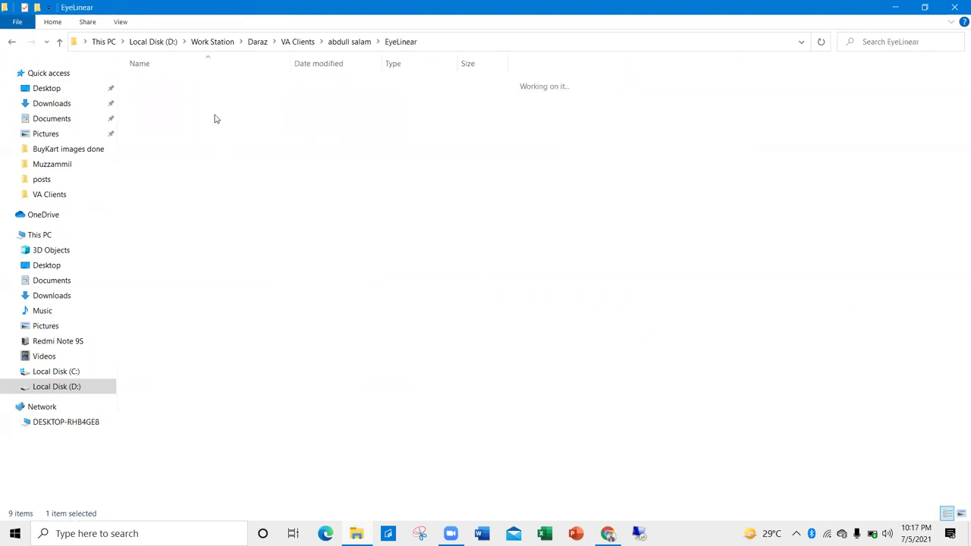
pyautogui.click(14, 43)
pyautogui.click(244, 184)
# Step: Delete the leftover client-named subfolder and the product archive, then select the EyeLinear folder
pyautogui.click(132, 116)
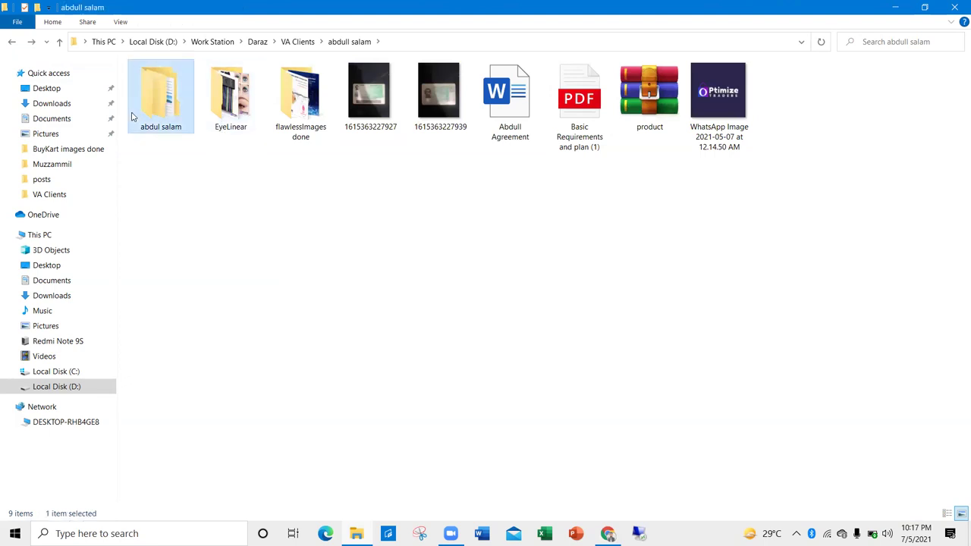
pyautogui.press('Delete')
pyautogui.click(580, 91)
pyautogui.press('Delete')
pyautogui.click(176, 95)
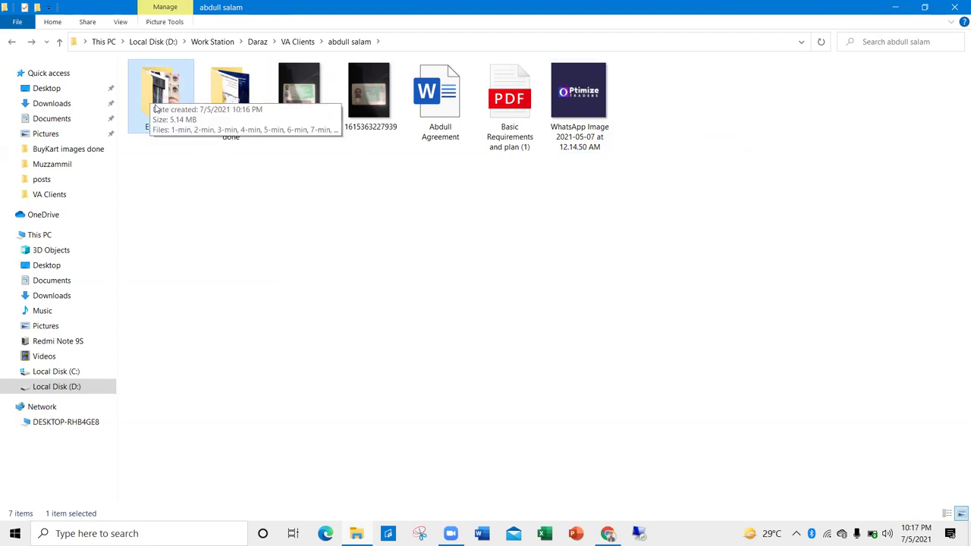
# Step: Check the product images inside the EyeLinear and flawlessImages done folders
pyautogui.doubleClick(155, 110)
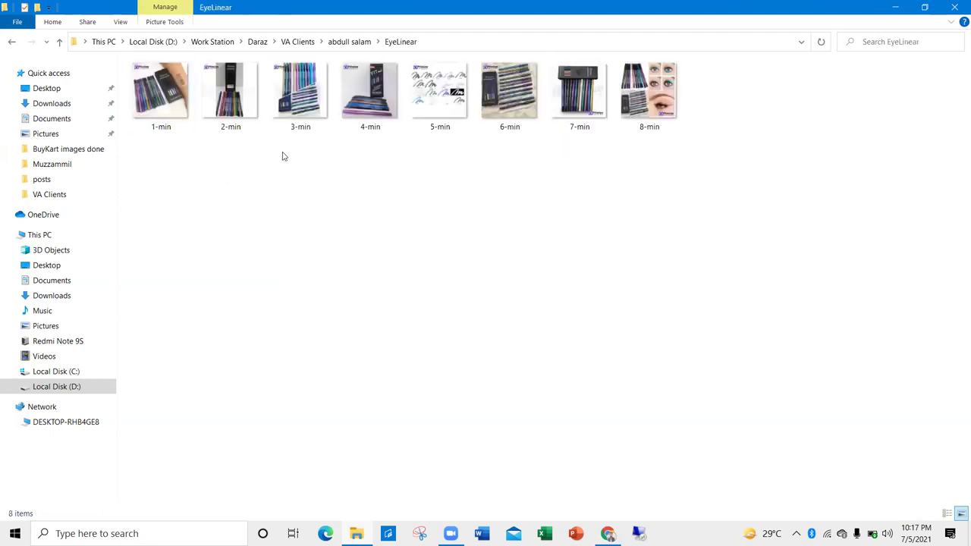
pyautogui.click(11, 42)
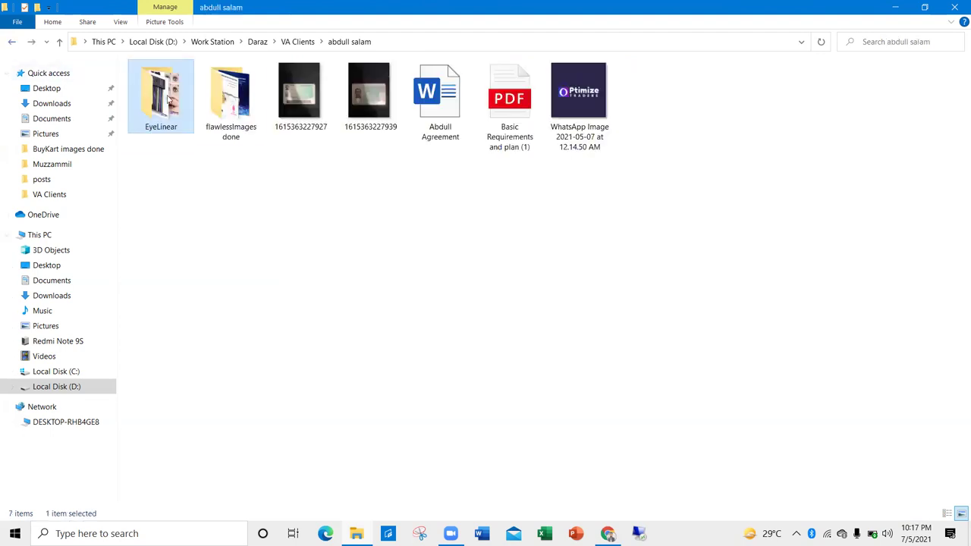
pyautogui.doubleClick(225, 101)
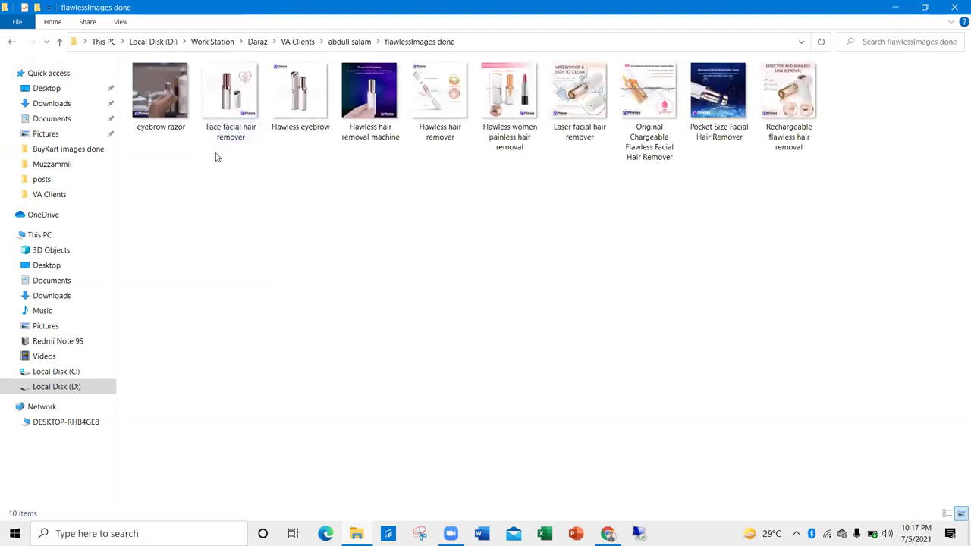
pyautogui.click(12, 42)
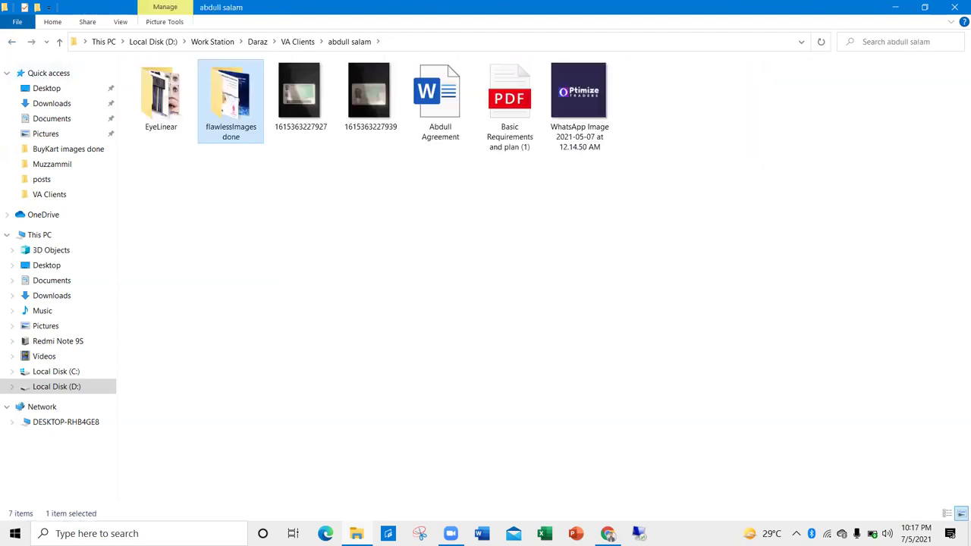
# Step: Switch to the Optimizetraders store page on Daraz and save the face powder product image to Downloads as a WEBP file
pyautogui.hotkey('alt', 'Tab')
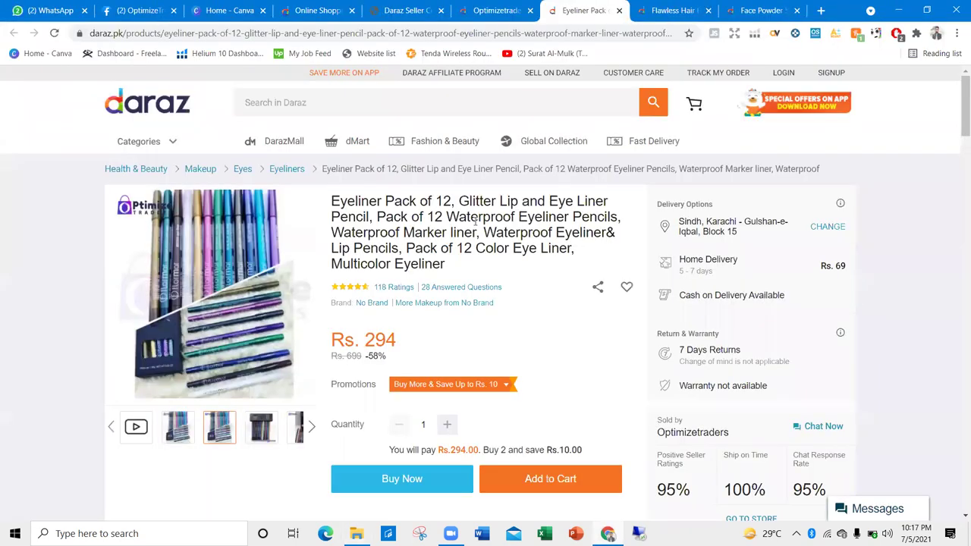
pyautogui.click(496, 9)
pyautogui.rightClick(407, 351)
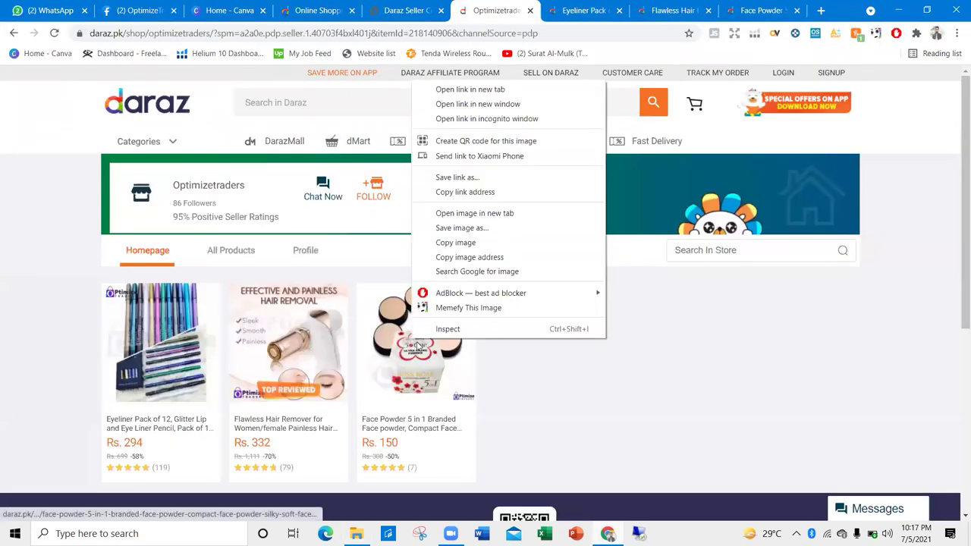
pyautogui.click(448, 230)
pyautogui.click(377, 283)
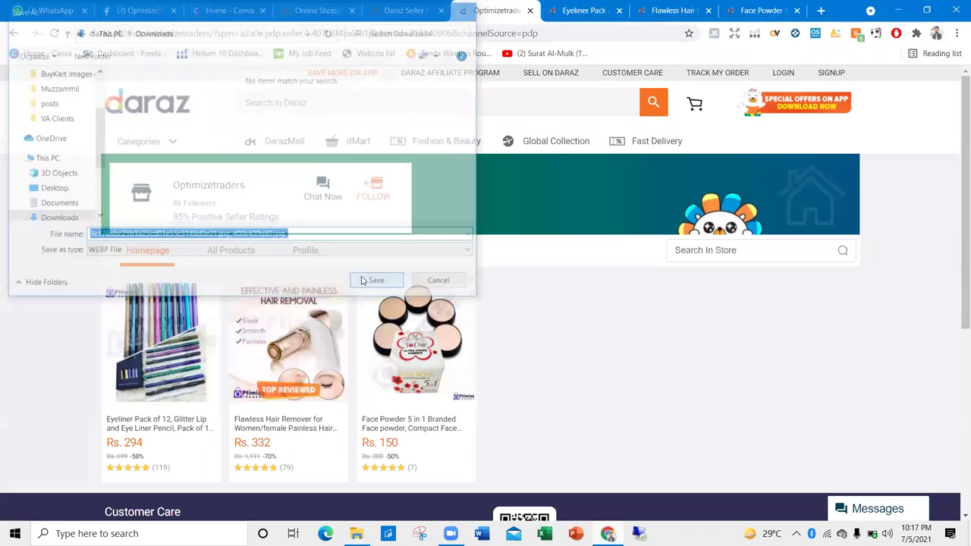
# Step: Save the face powder image again in Downloads as abc.png with the All Files type, and view the saved image
pyautogui.rightClick(403, 388)
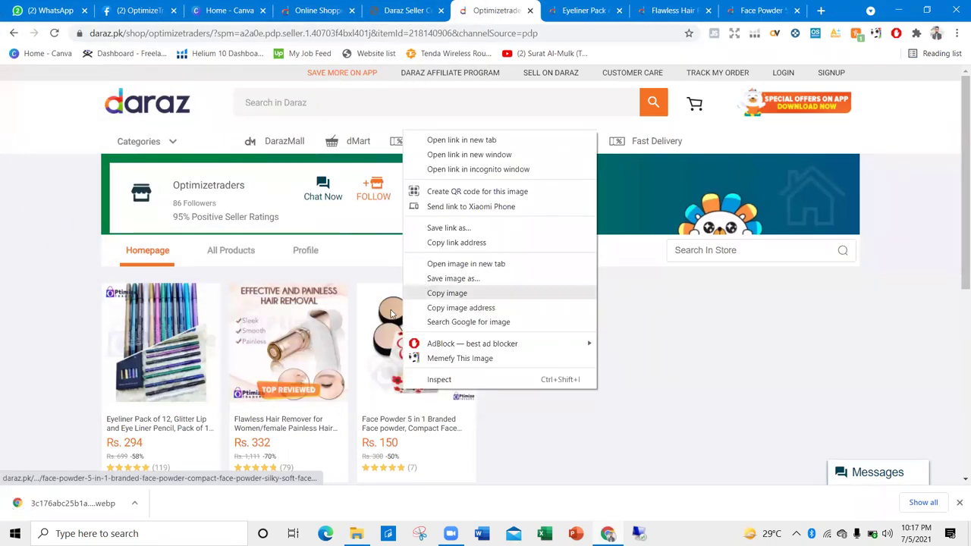
pyautogui.press('v')
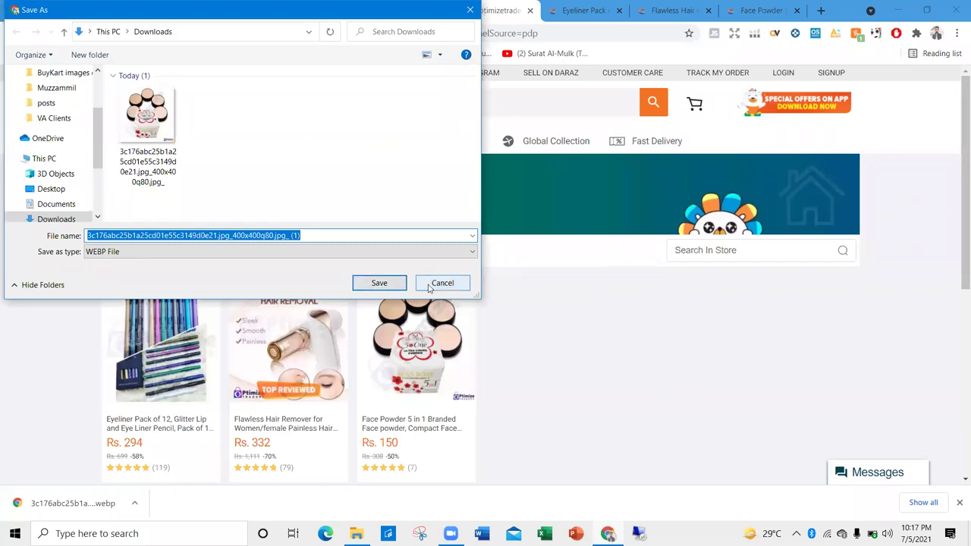
pyautogui.click(243, 253)
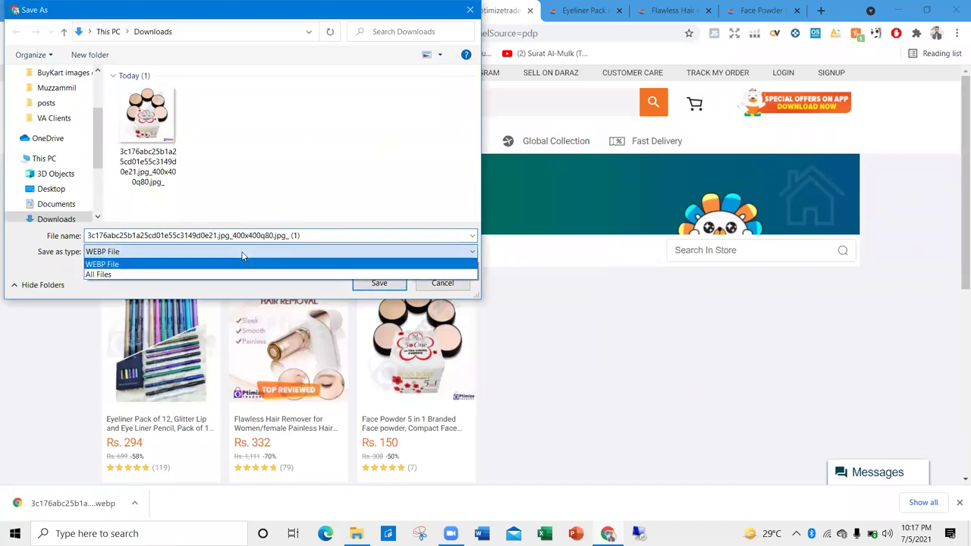
pyautogui.click(217, 274)
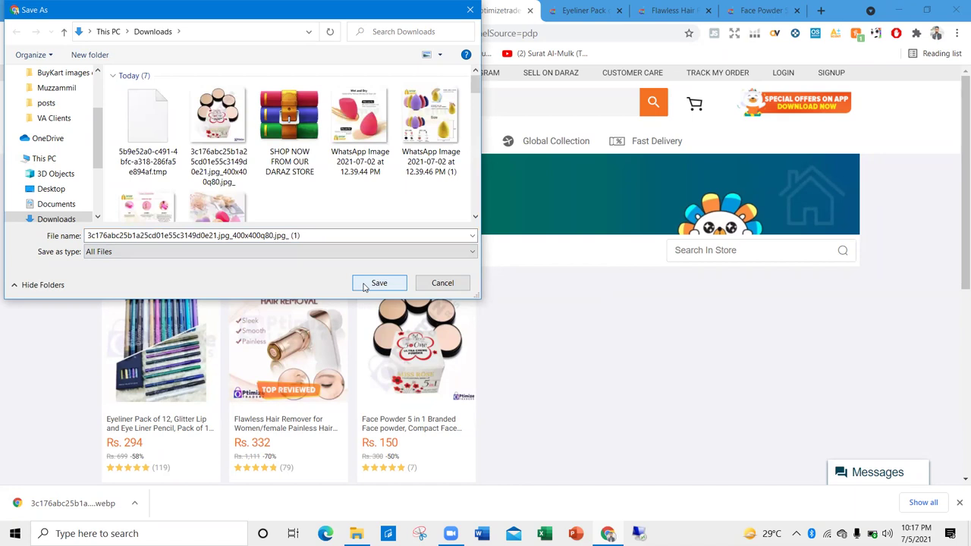
pyautogui.click(344, 236)
pyautogui.write('abc.png')
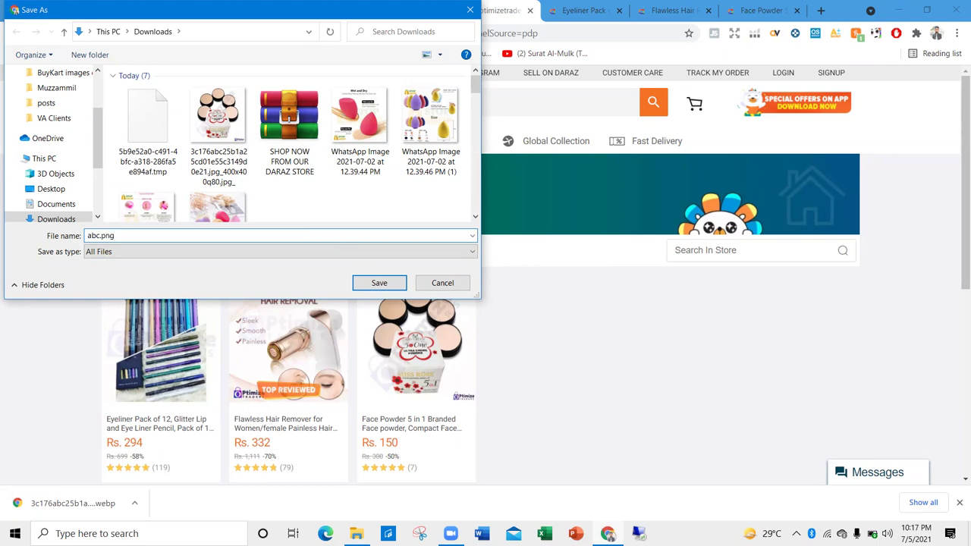
pyautogui.press('Return')
pyautogui.click(46, 513)
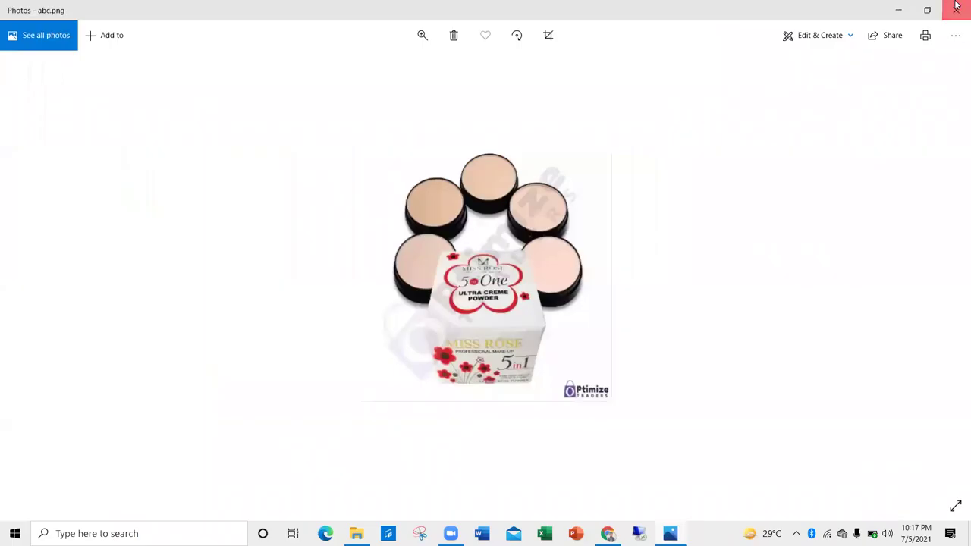
pyautogui.click(955, 10)
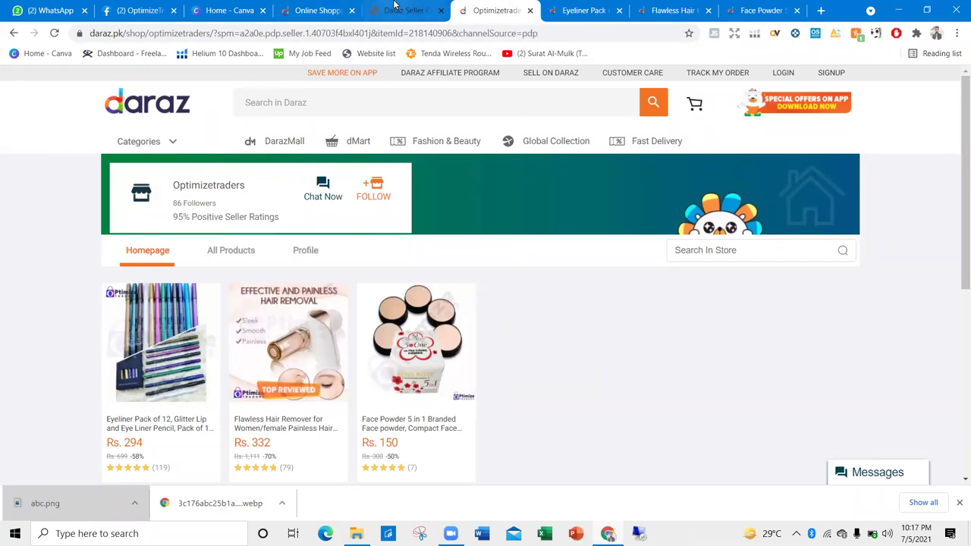
# Step: Switch to the OptimizeTraders Facebook page and try to start a photo post with the abc image from Downloads
pyautogui.click(315, 9)
pyautogui.click(258, 9)
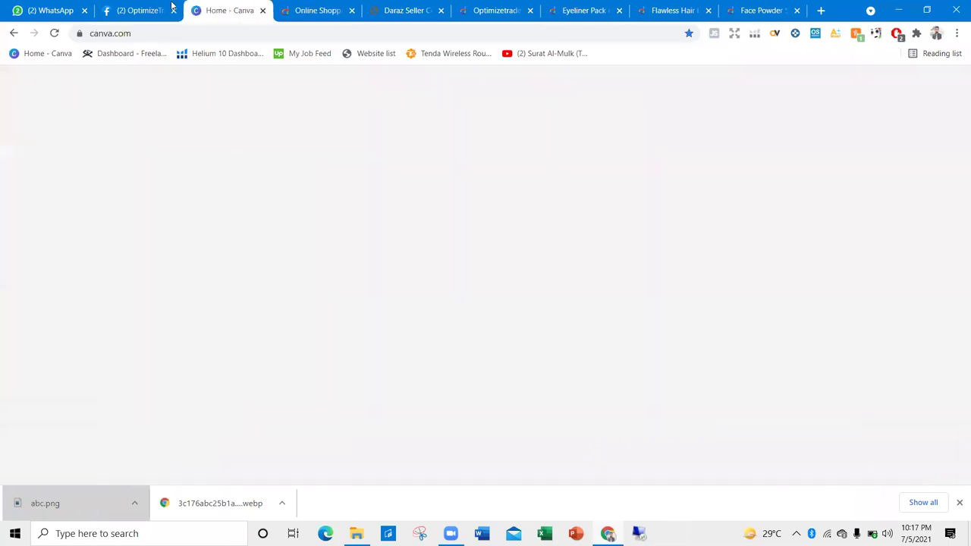
pyautogui.click(153, 11)
pyautogui.scroll(2, 561, 304)
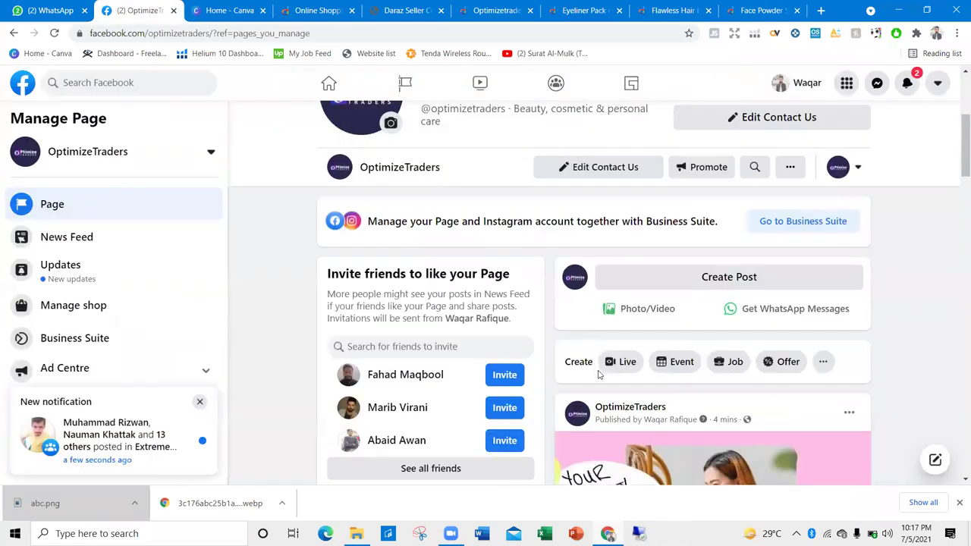
pyautogui.click(637, 310)
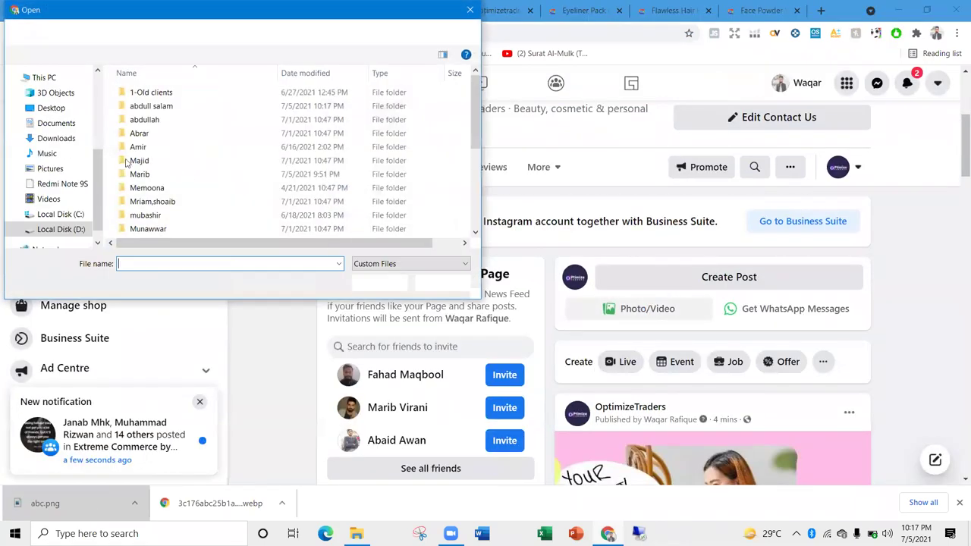
pyautogui.click(68, 138)
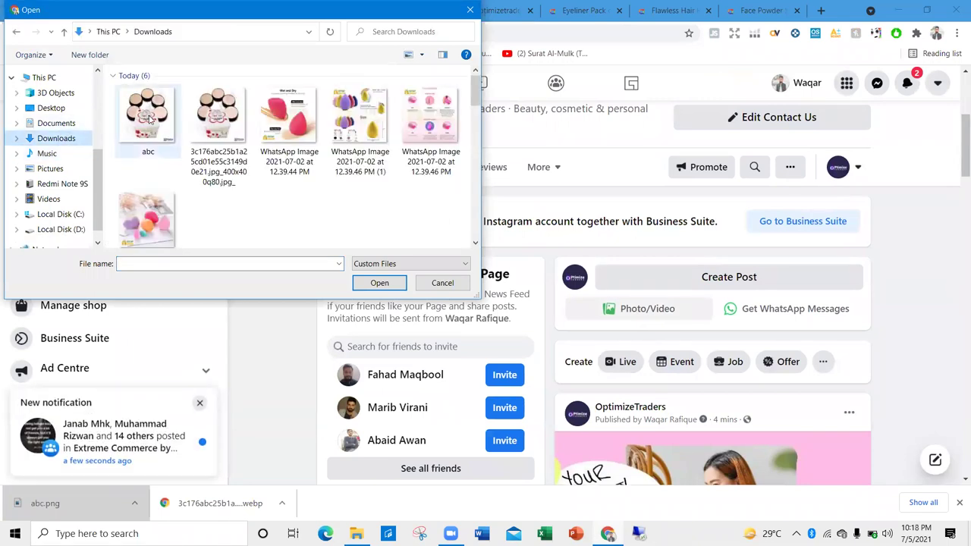
pyautogui.click(148, 117)
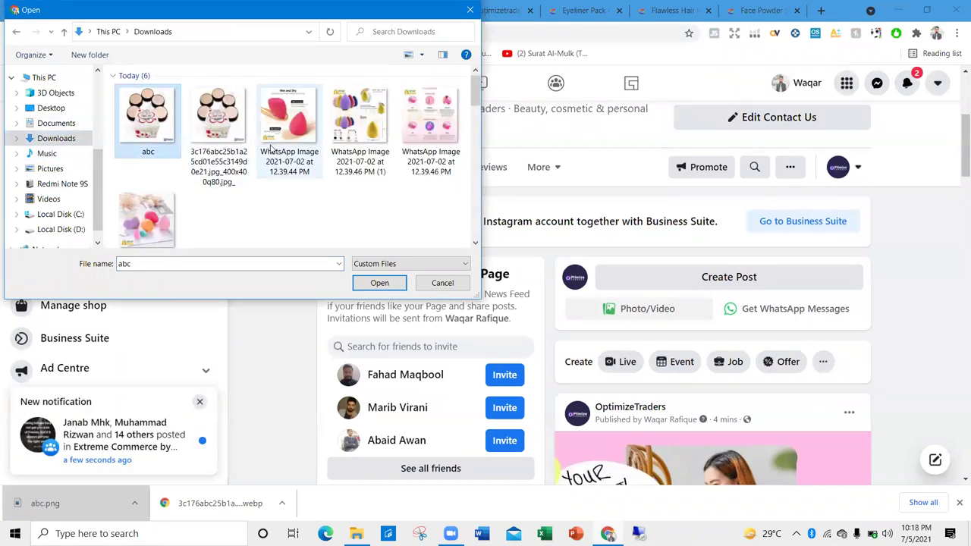
pyautogui.click(380, 284)
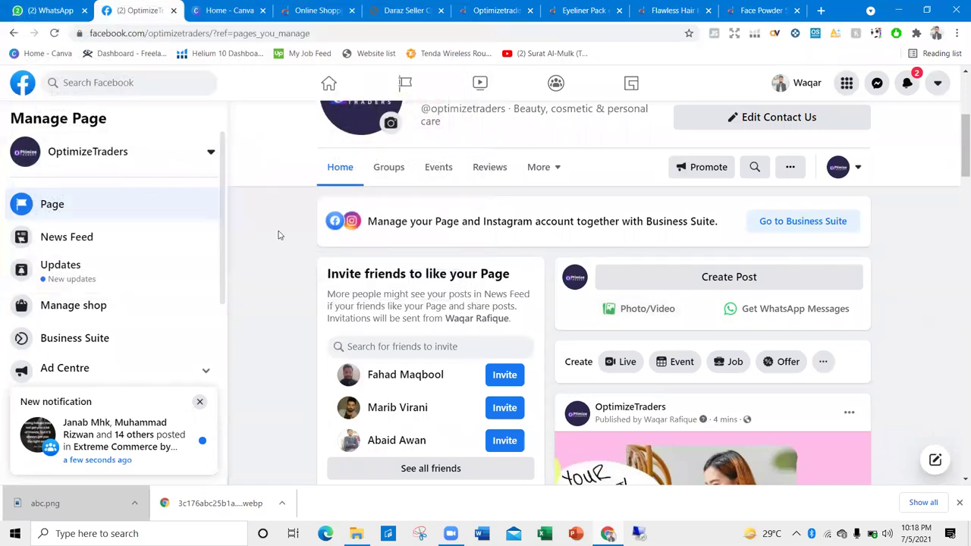
# Step: Start a photo post on the page with the Laser facial hair remover image from the client's flawlessImages done folder
pyautogui.scroll(-4, 677, 331)
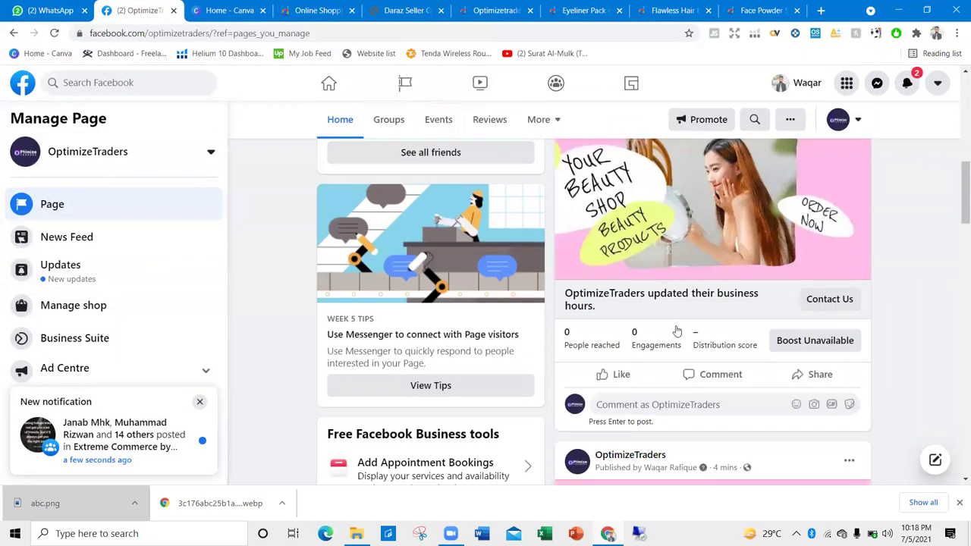
pyautogui.scroll(-8, 680, 328)
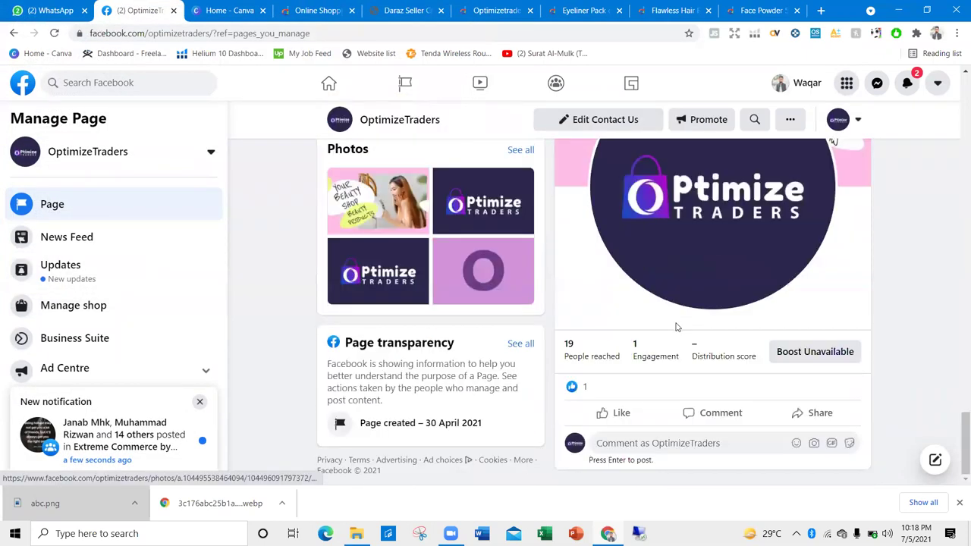
pyautogui.scroll(3, 674, 322)
pyautogui.scroll(3, 668, 317)
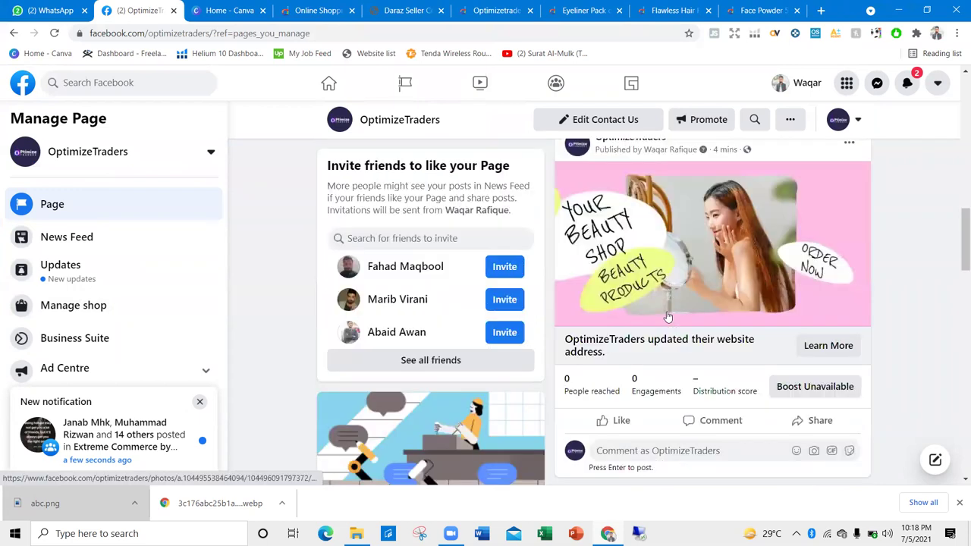
pyautogui.scroll(2, 614, 314)
pyautogui.scroll(-1, 613, 408)
pyautogui.click(607, 323)
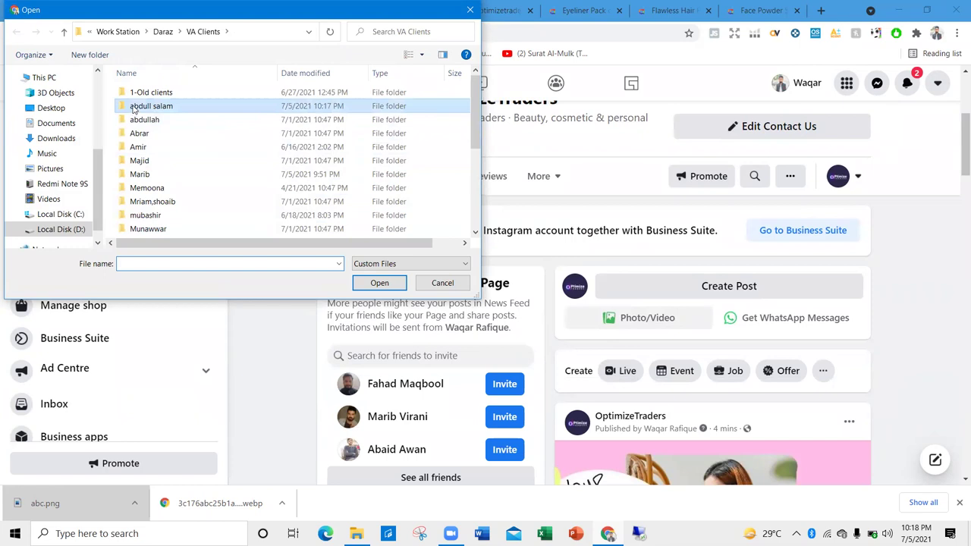
pyautogui.doubleClick(133, 109)
pyautogui.doubleClick(159, 110)
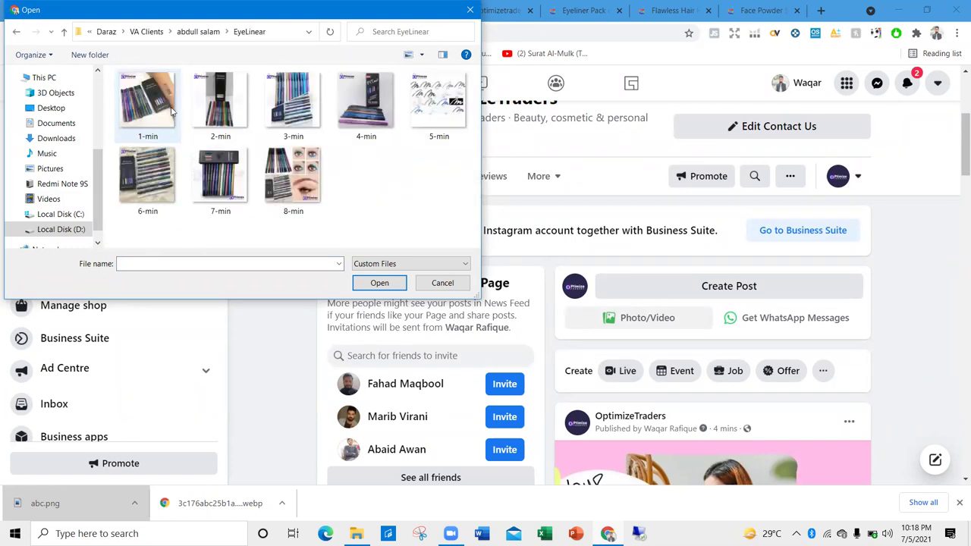
pyautogui.click(17, 33)
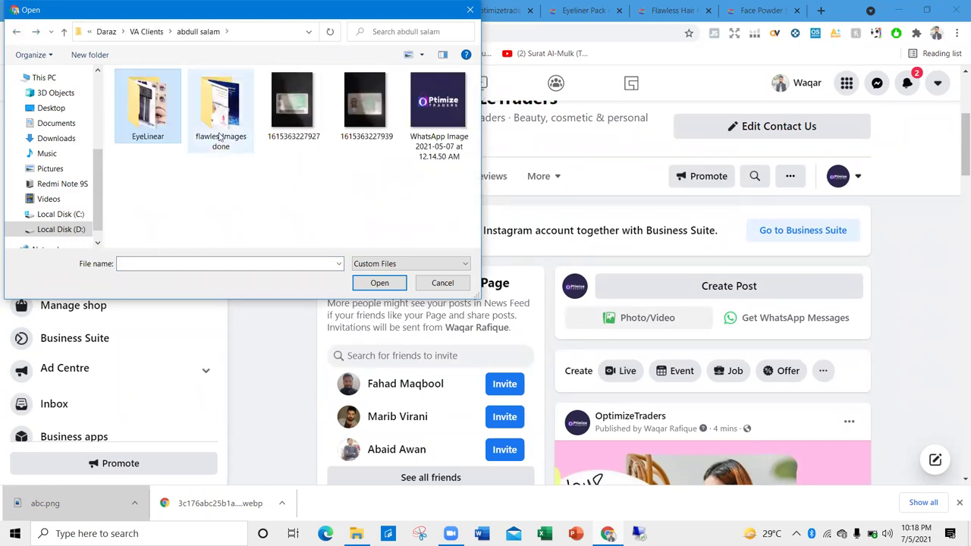
pyautogui.doubleClick(212, 118)
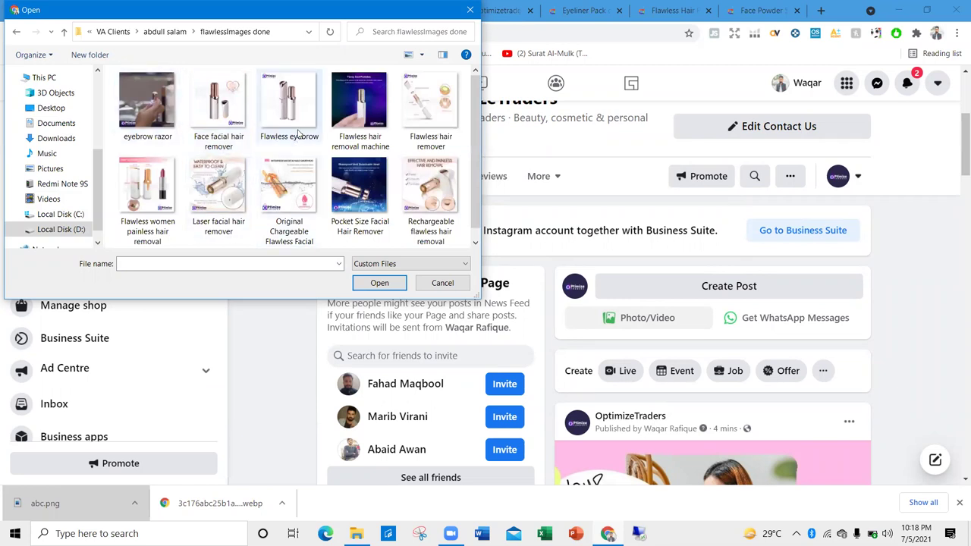
pyautogui.click(215, 185)
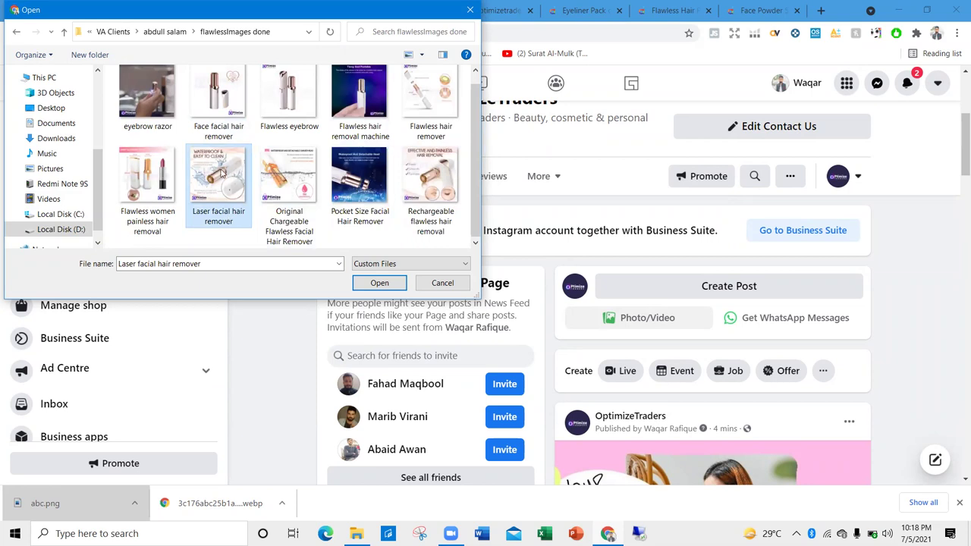
pyautogui.click(380, 284)
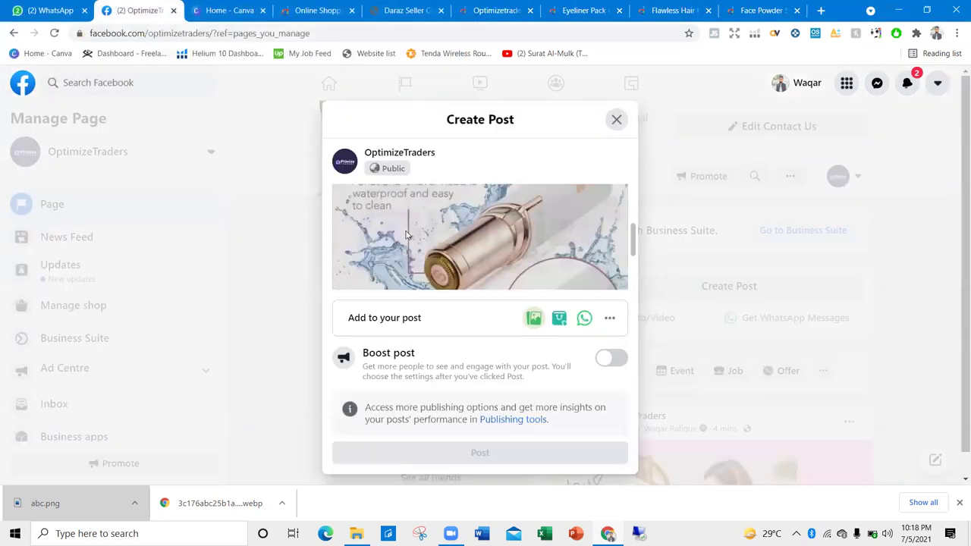
# Step: Examine the options for adding to the post, dismissing the suggested product tags and finishing product tagging without adding a tag
pyautogui.click(609, 318)
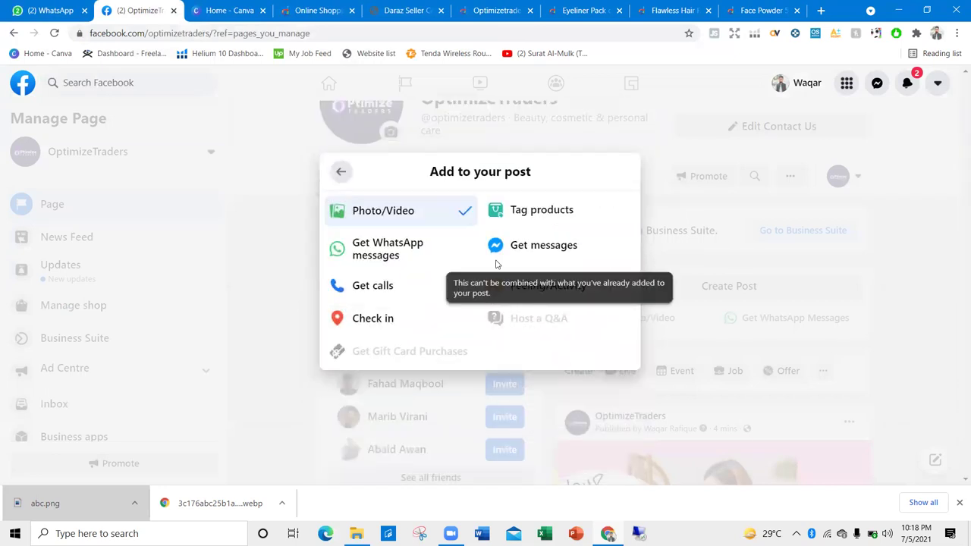
pyautogui.click(519, 212)
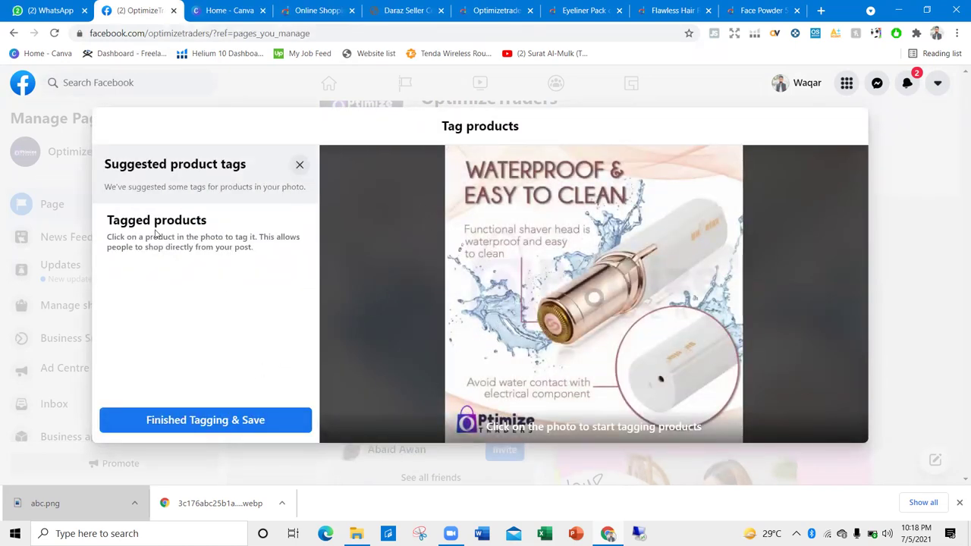
pyautogui.click(299, 165)
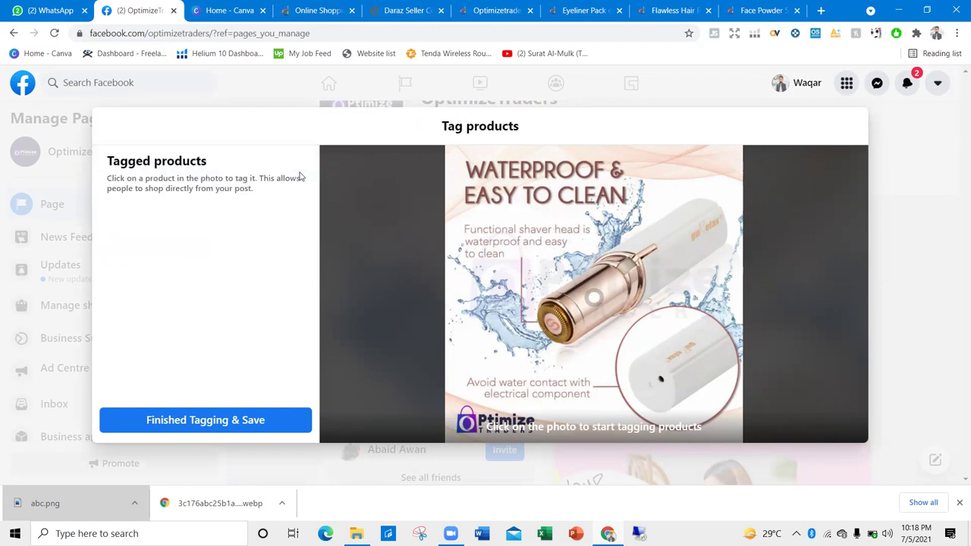
pyautogui.click(205, 421)
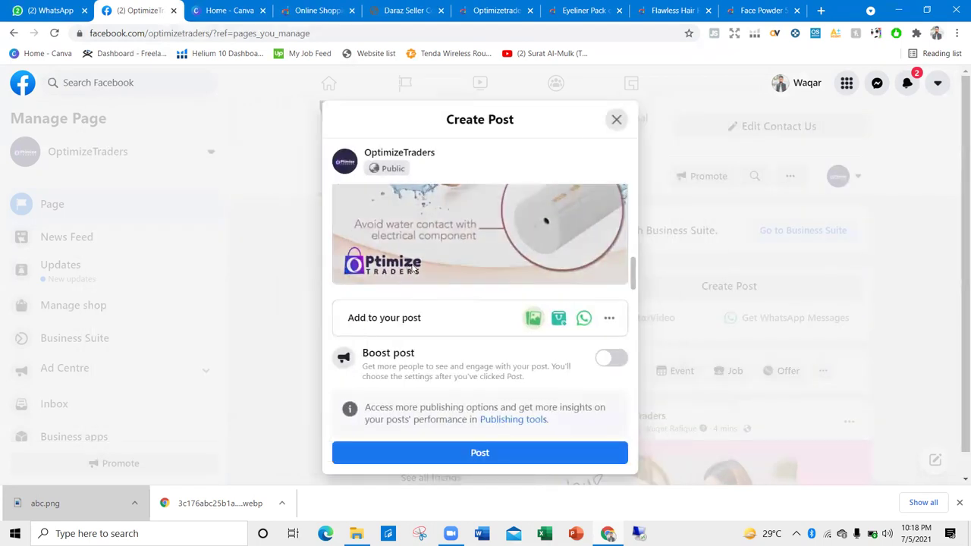
pyautogui.click(609, 318)
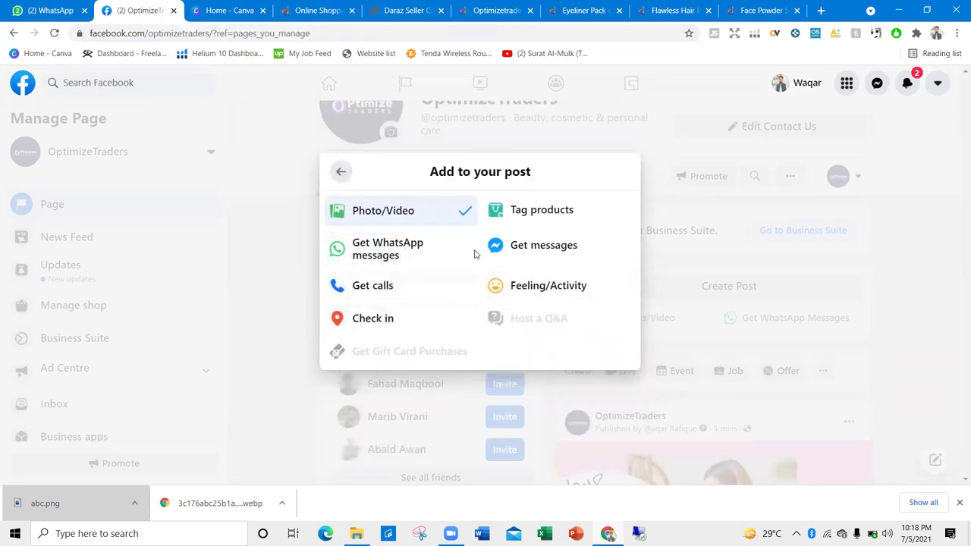
pyautogui.click(340, 173)
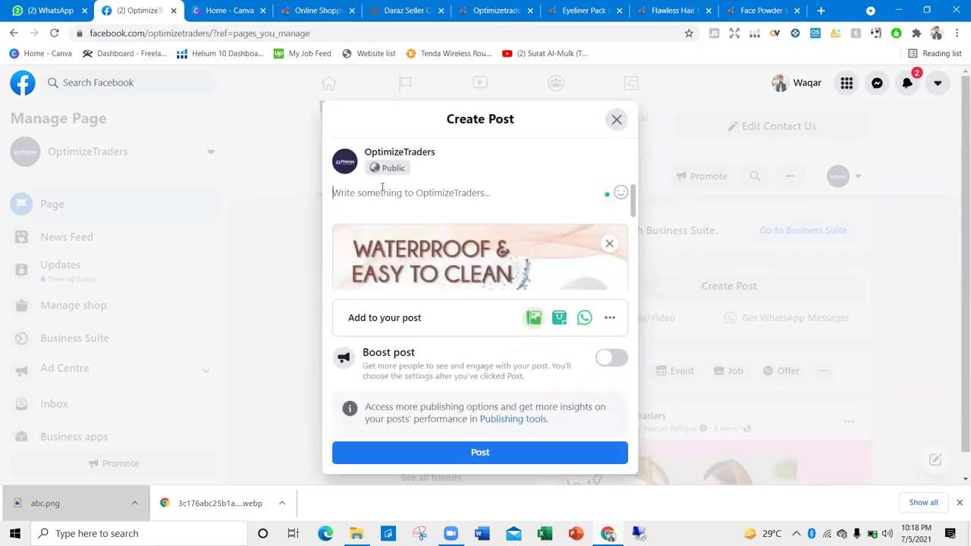
# Step: Switch to the Flawless Hair Remover listing on Daraz and examine the wording of its product title
pyautogui.click(678, 11)
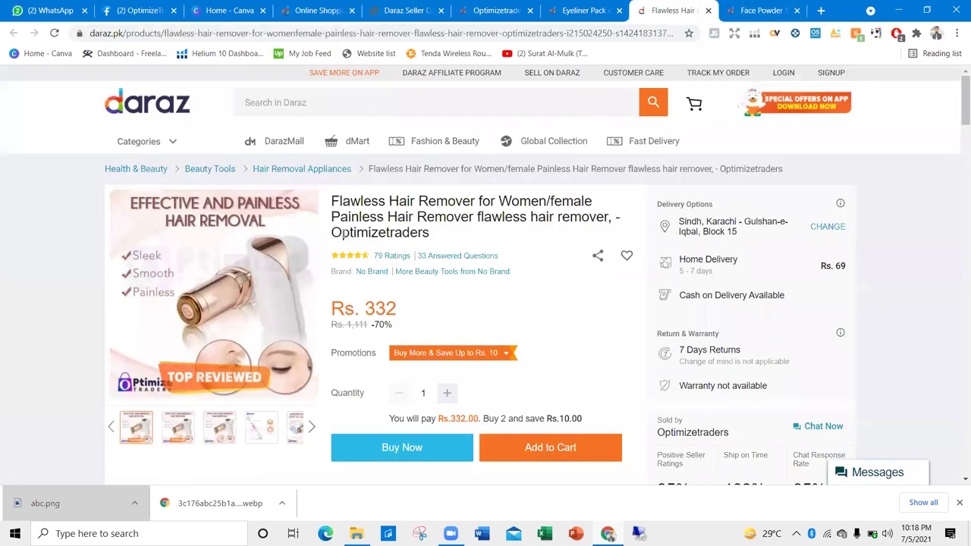
pyautogui.moveTo(328, 197); pyautogui.dragTo(605, 204)
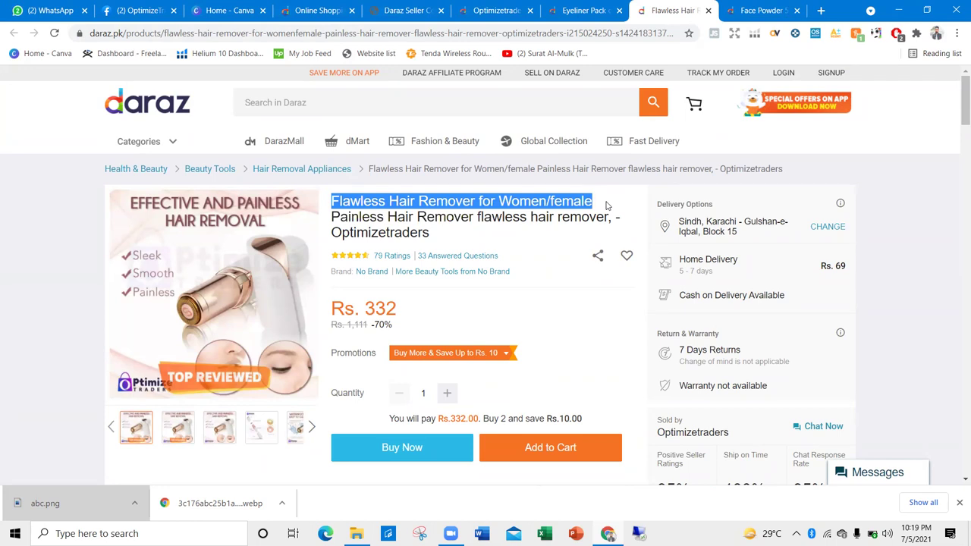
pyautogui.click(515, 239)
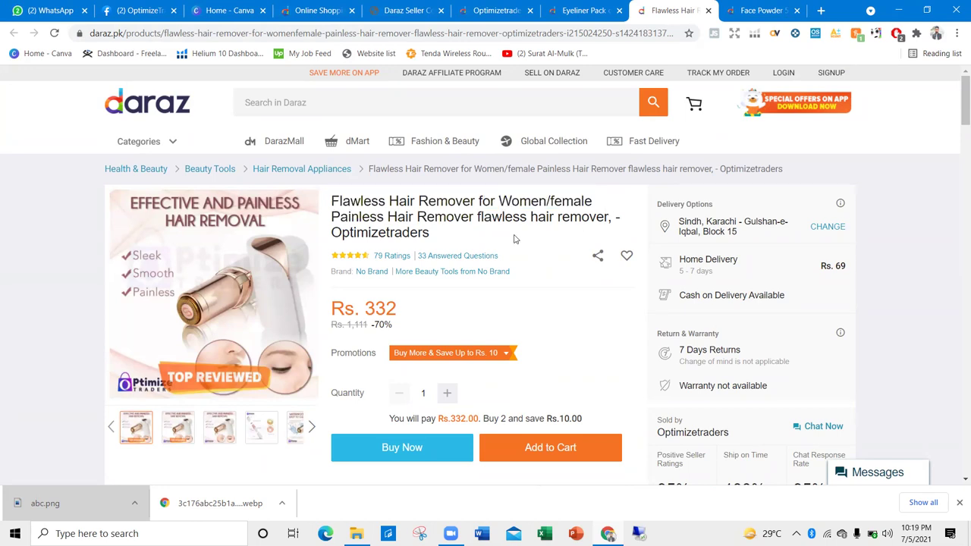